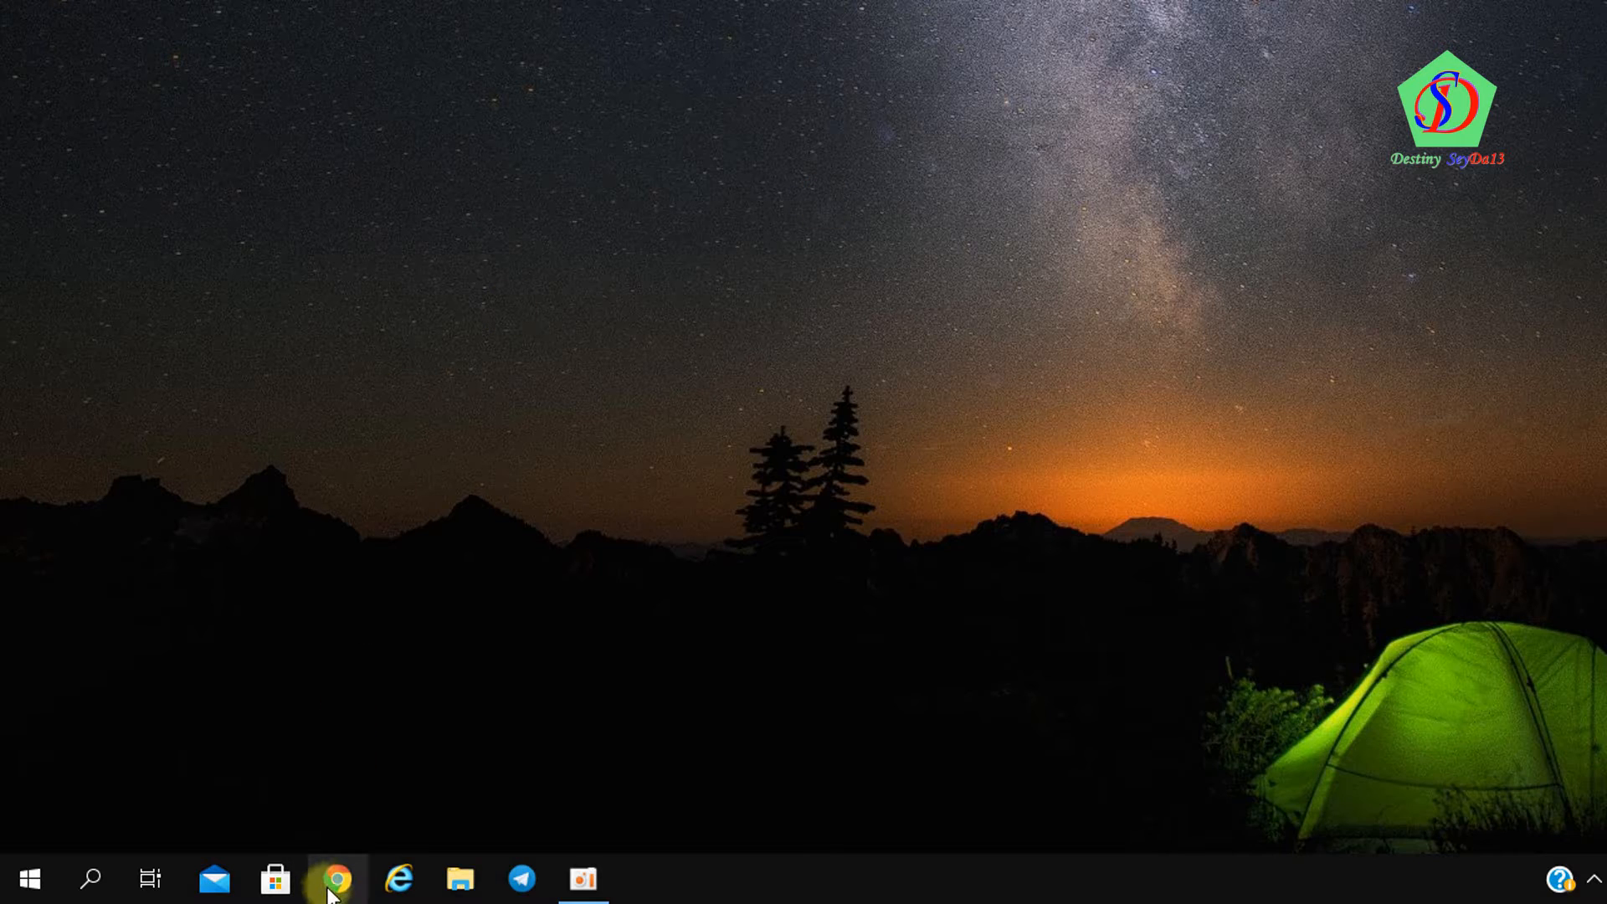
Open Chrome and go to gmail.com
left_click(332, 893)
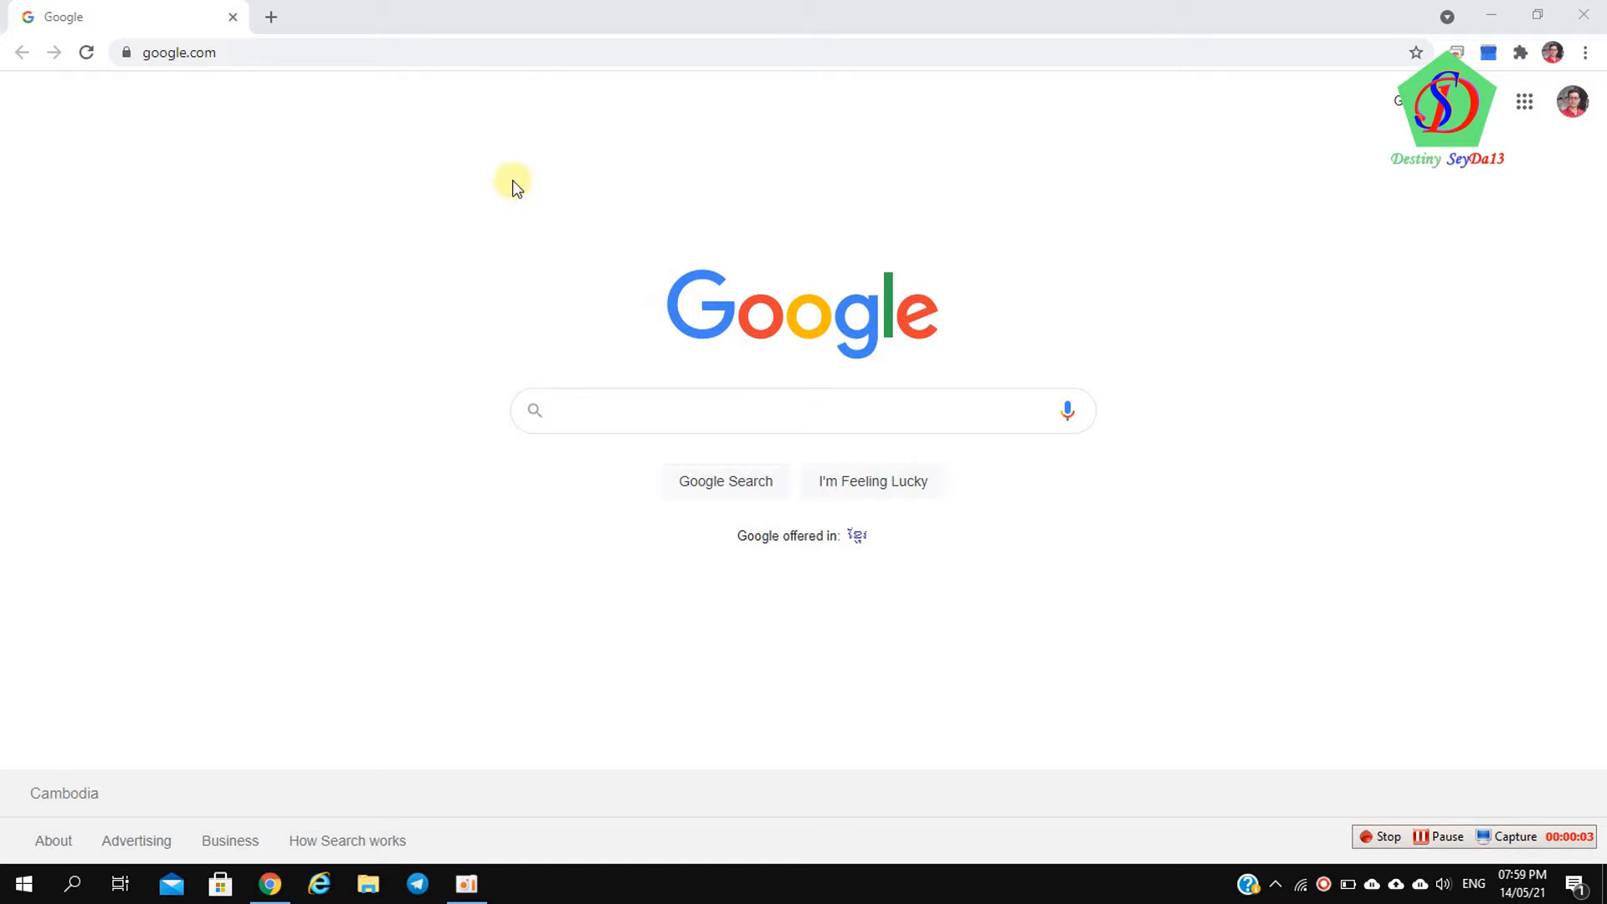
left_click(242, 52)
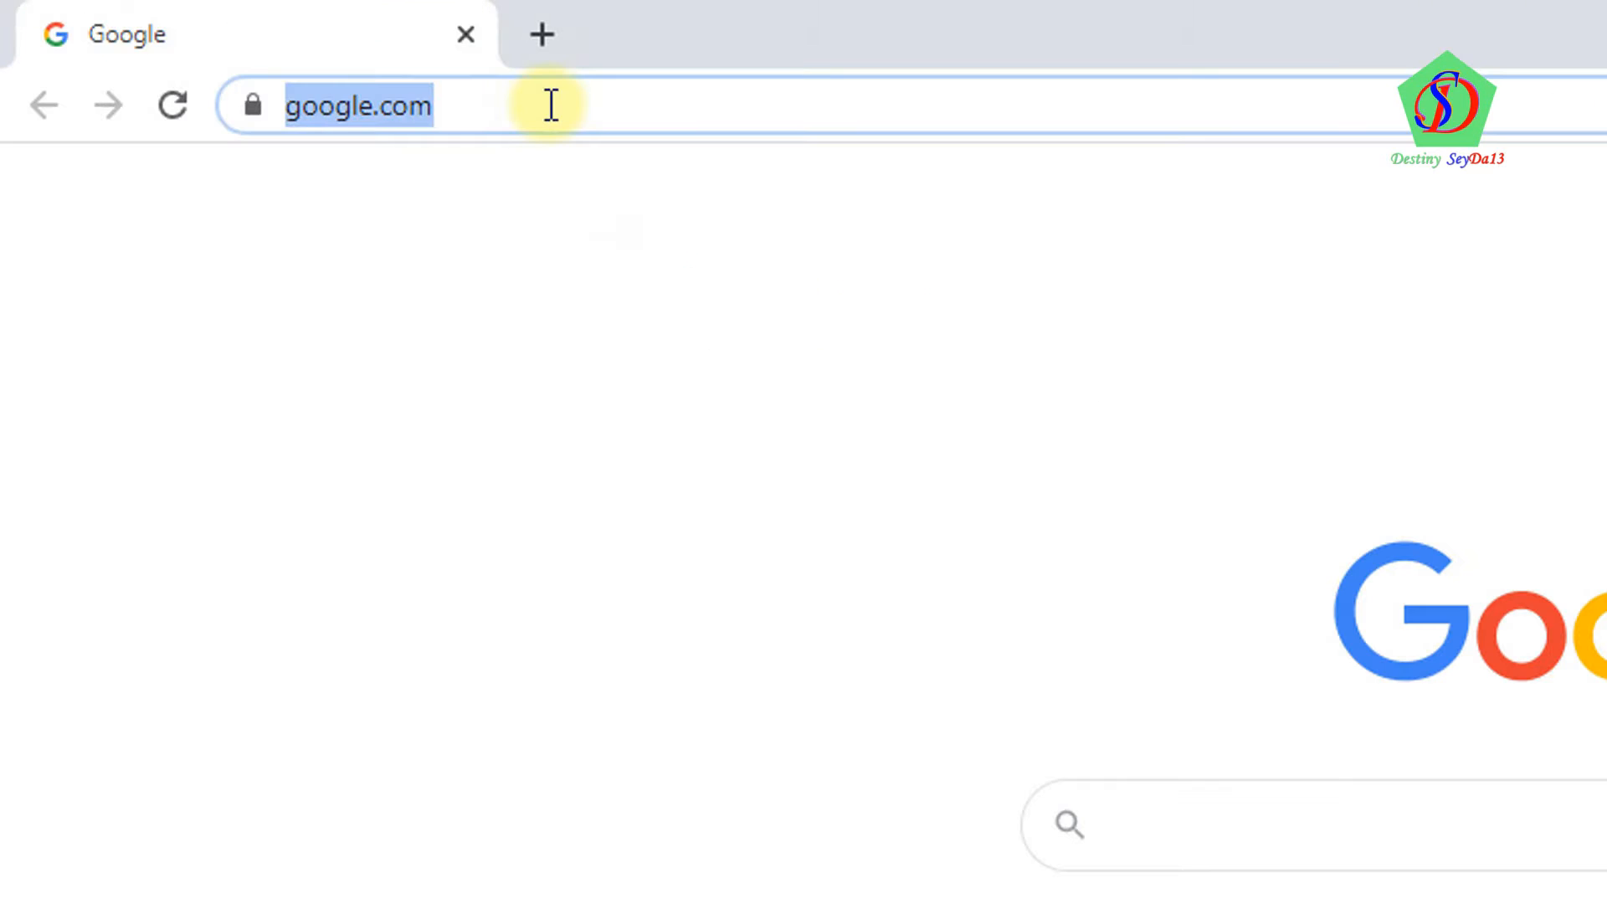
type("gmail.")
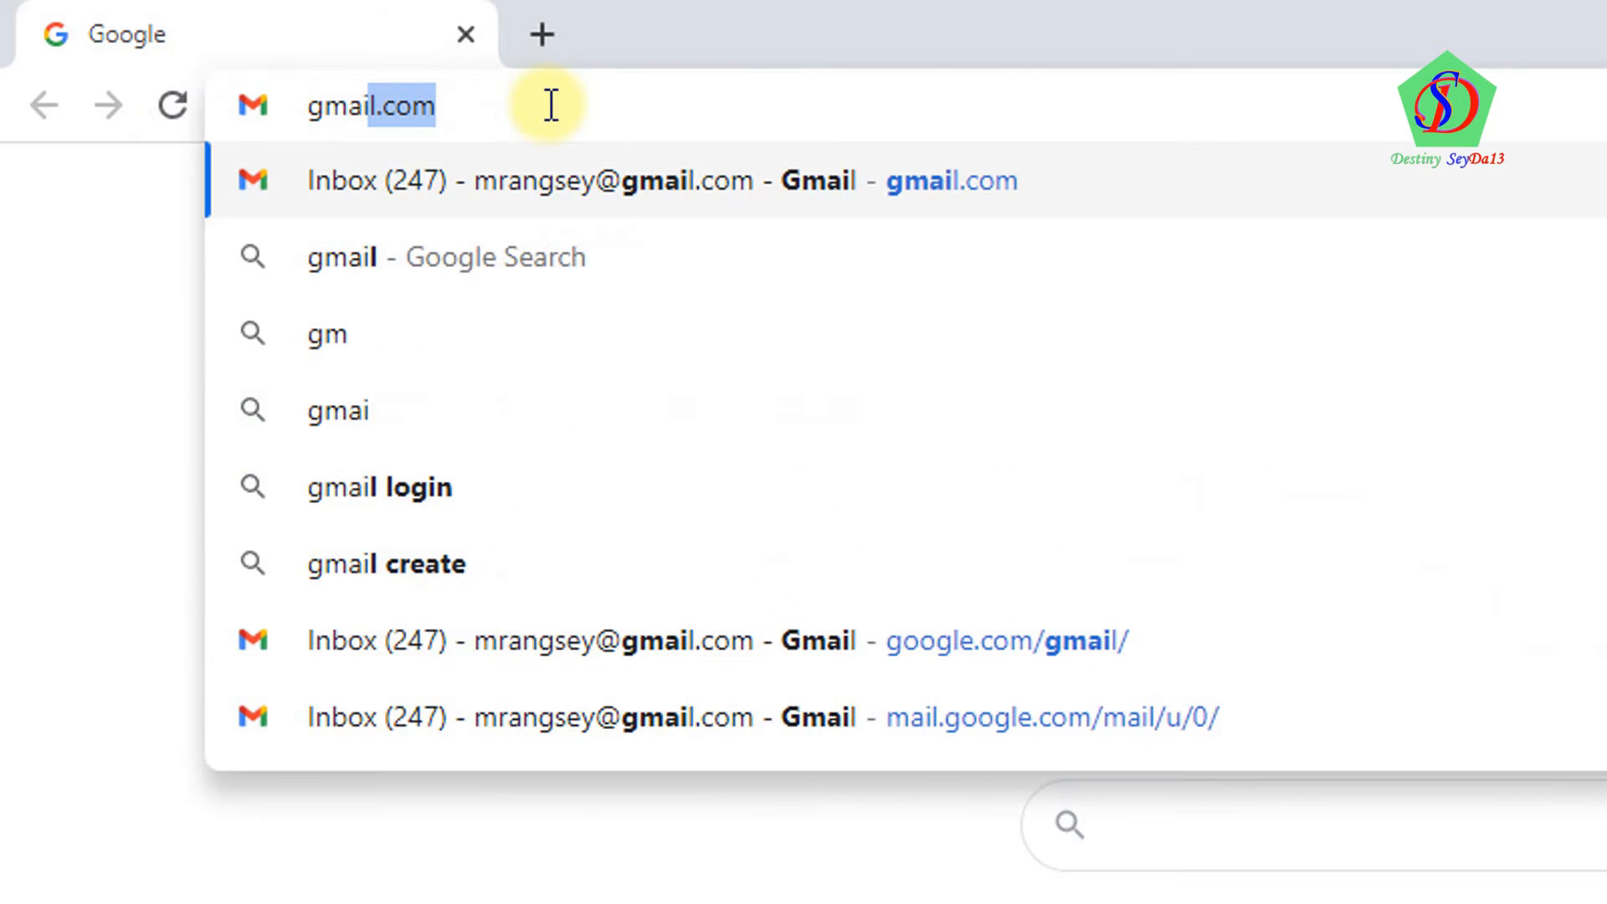
type("com")
key("Return")
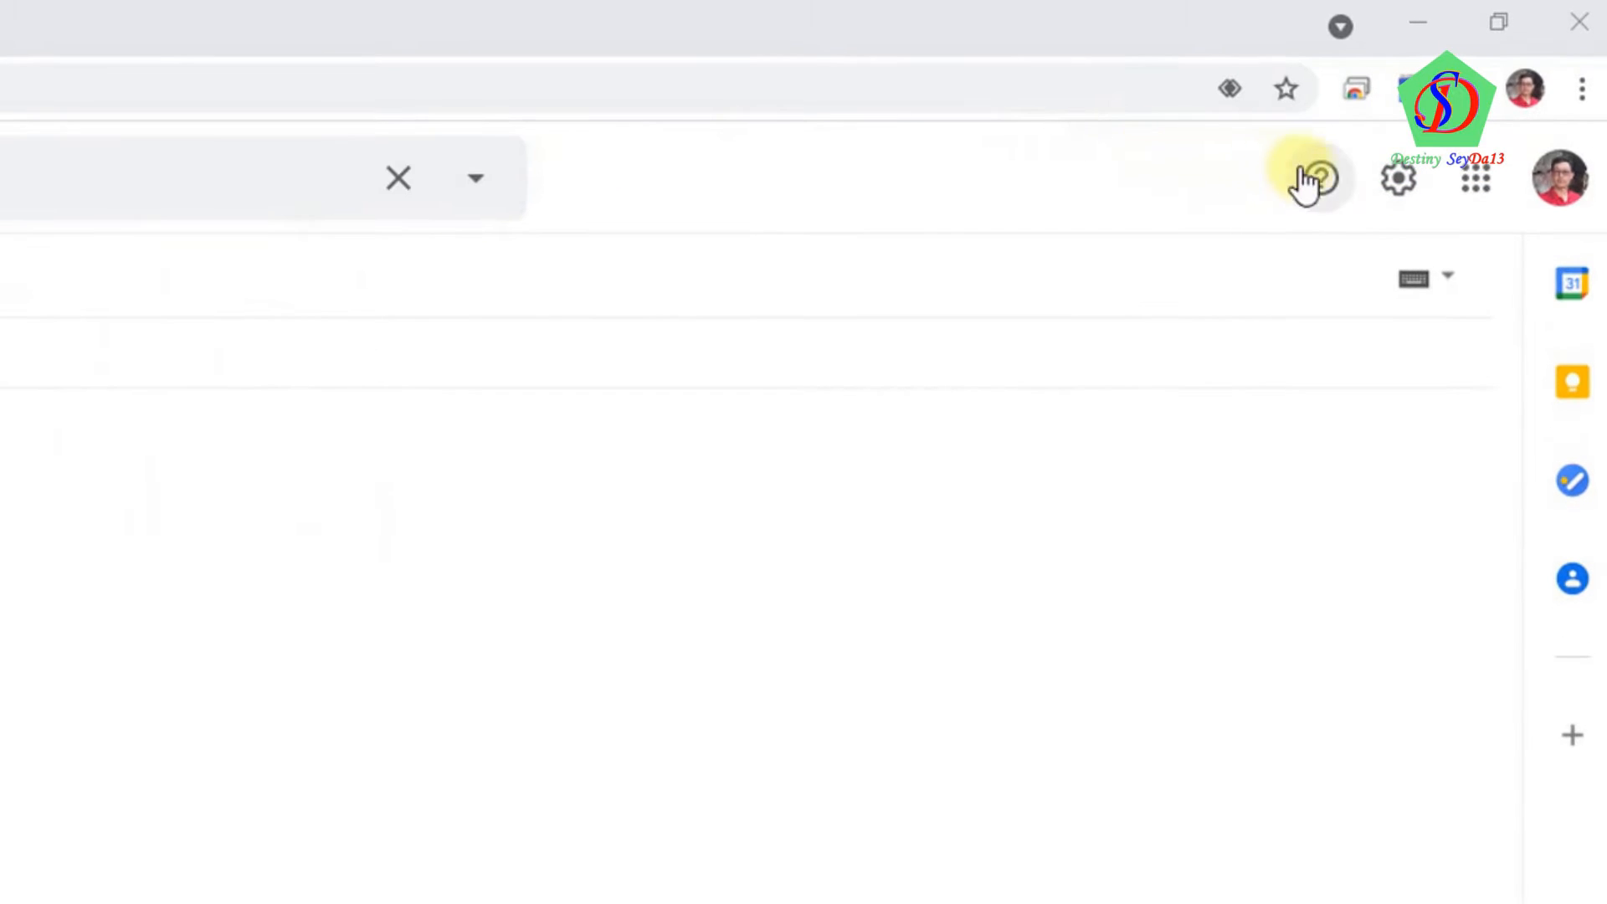
Open See all settings from the Gmail settings gear
left_click(1407, 187)
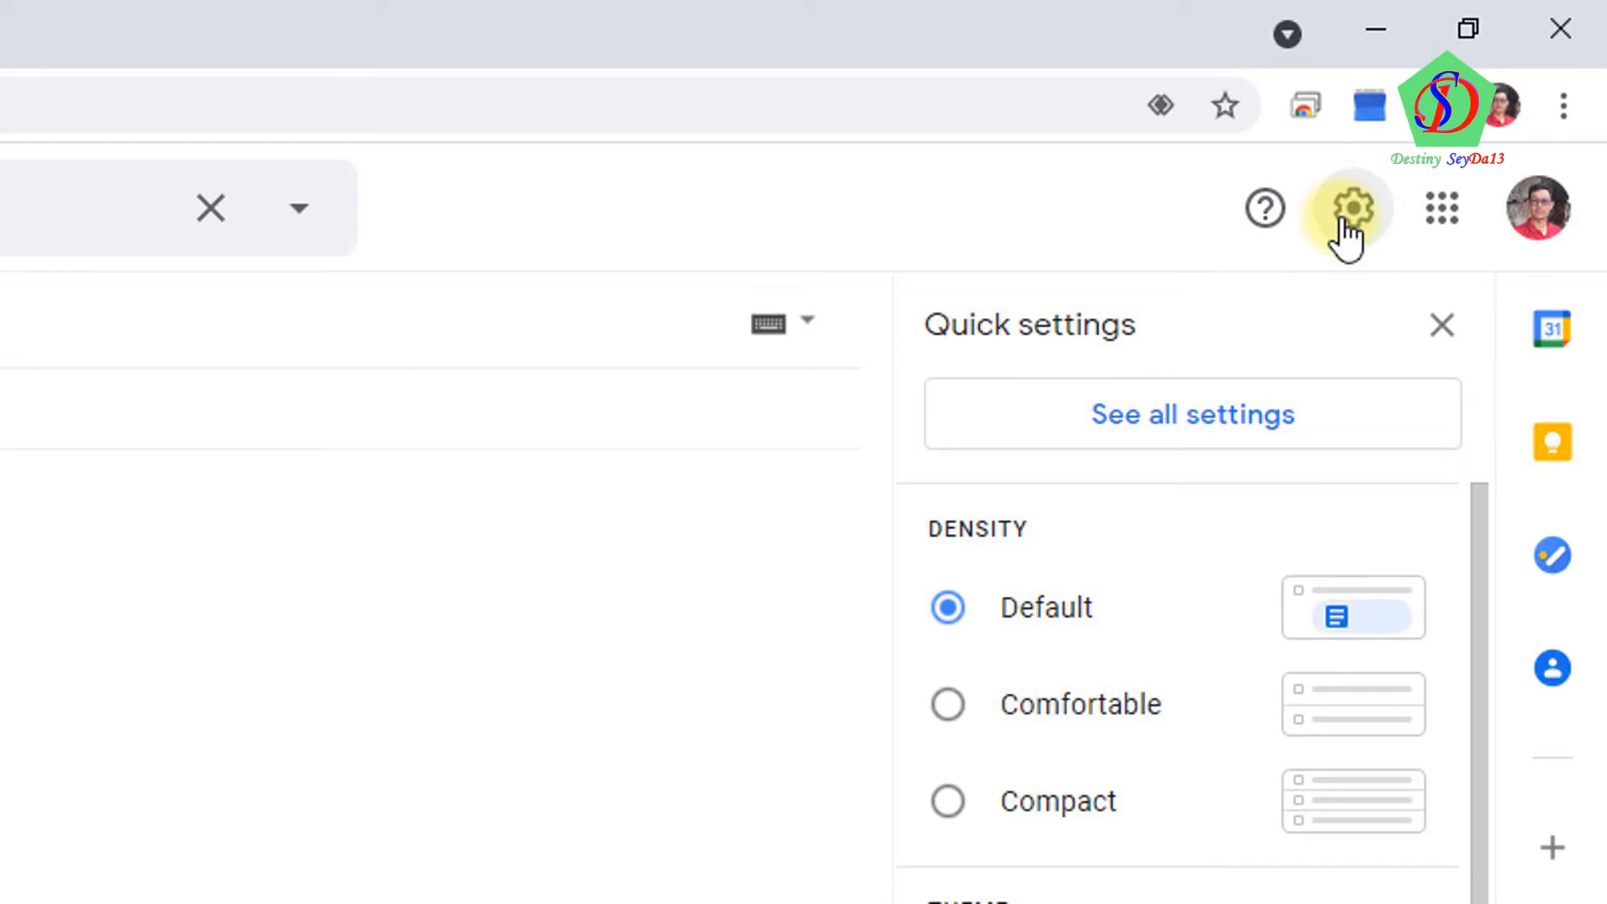
left_click(1184, 423)
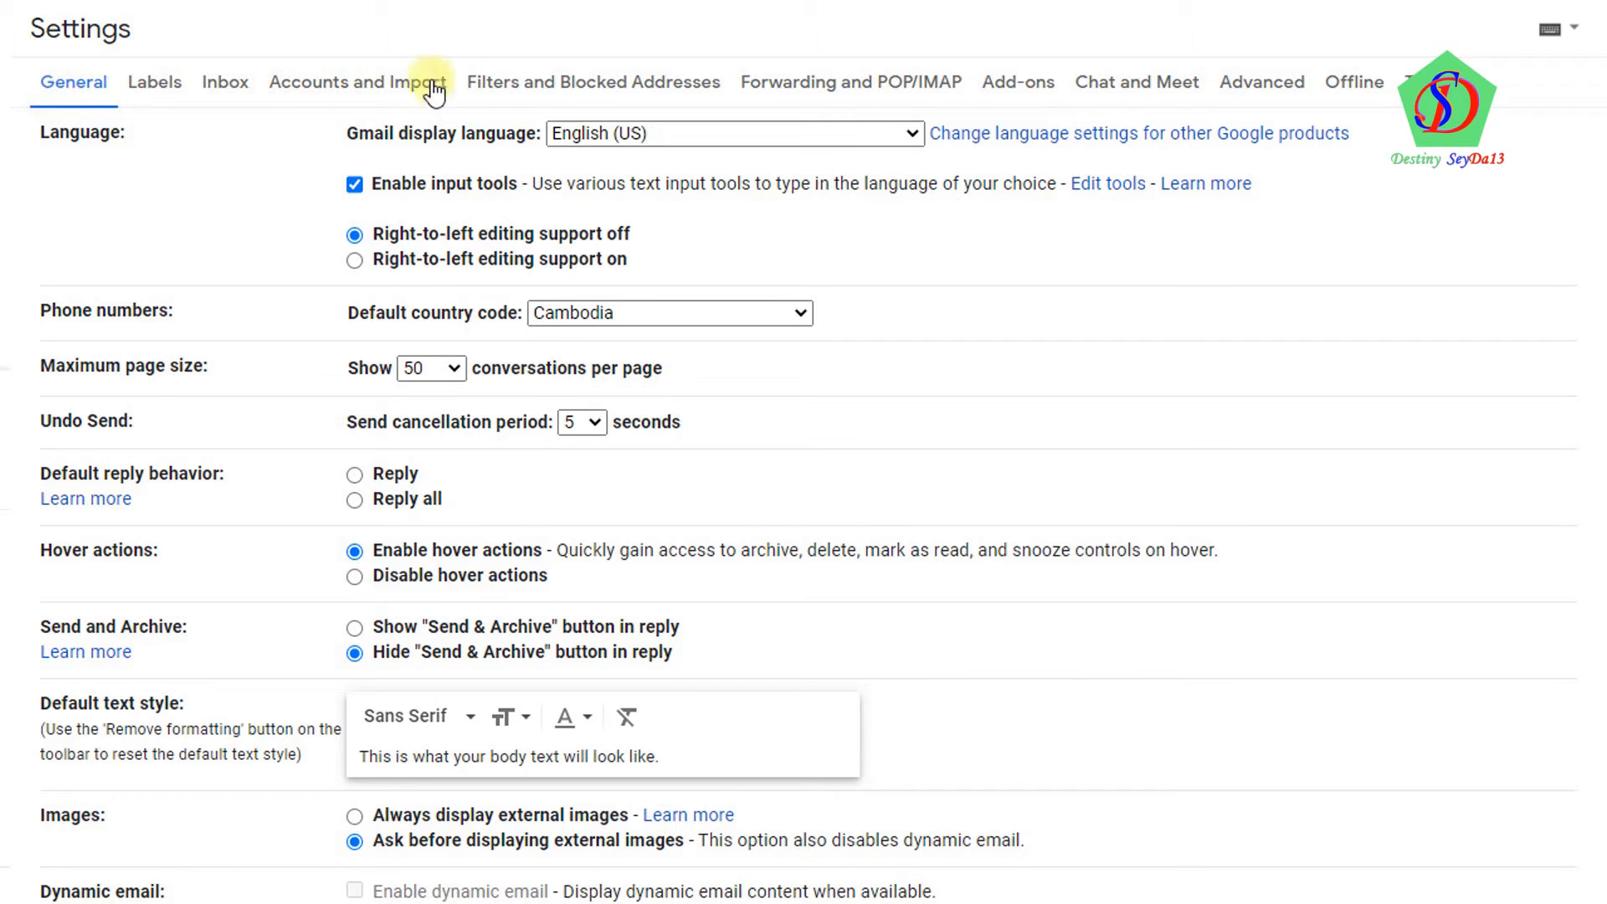
Select Enable IMAP on the Forwarding and POP/IMAP tab and save the change
left_click(868, 101)
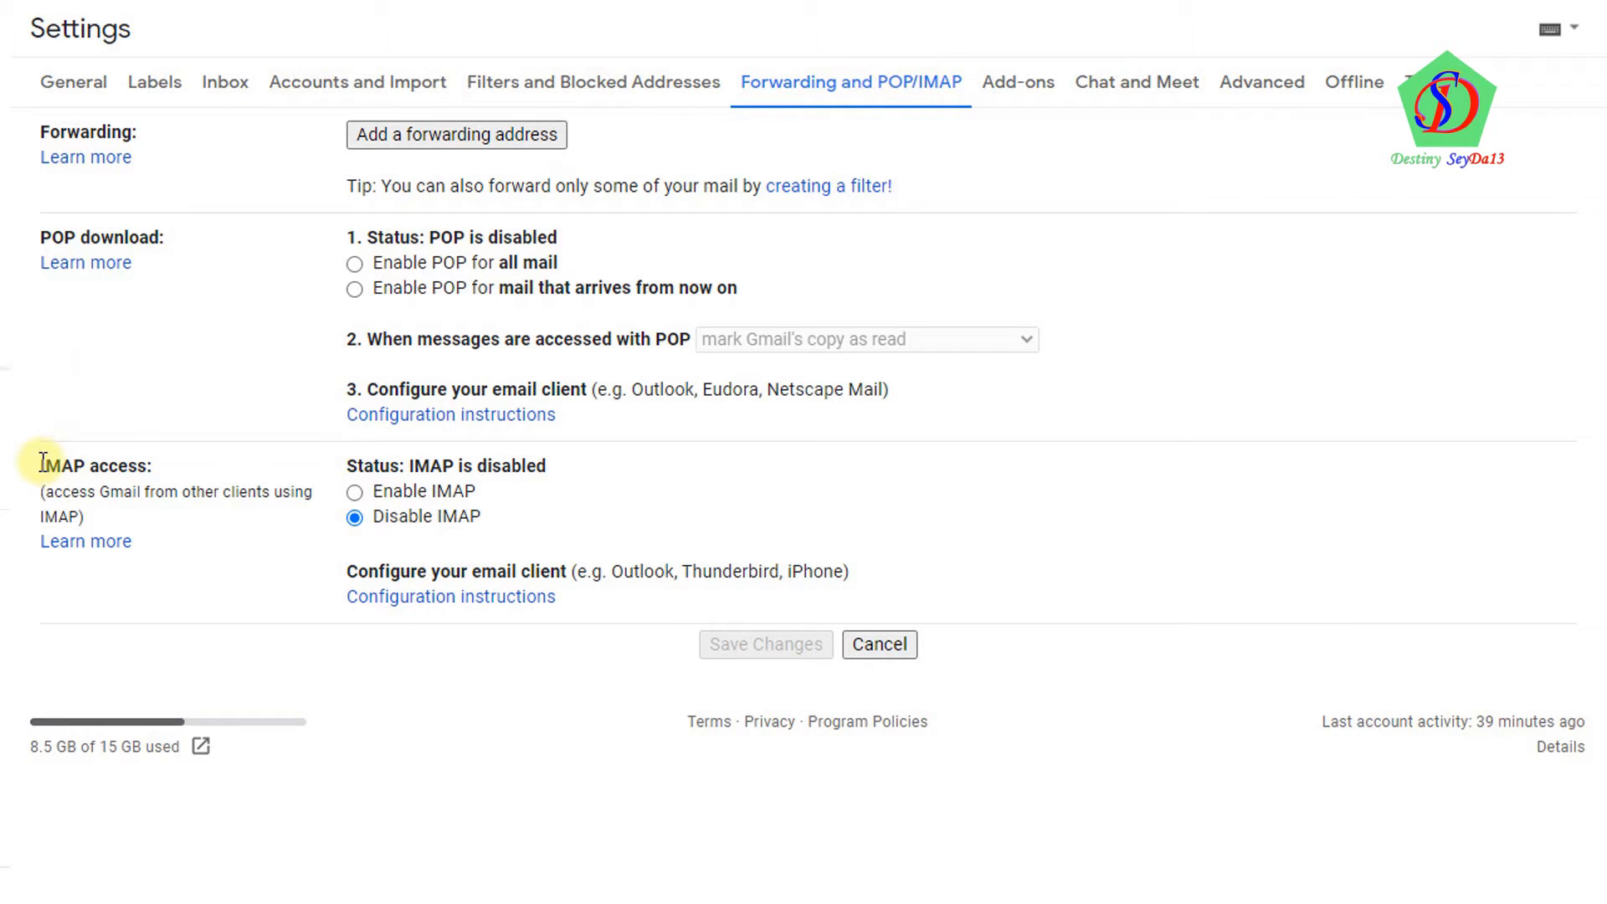
left_click_drag(43, 462, 154, 466)
left_click(313, 464)
left_click(355, 493)
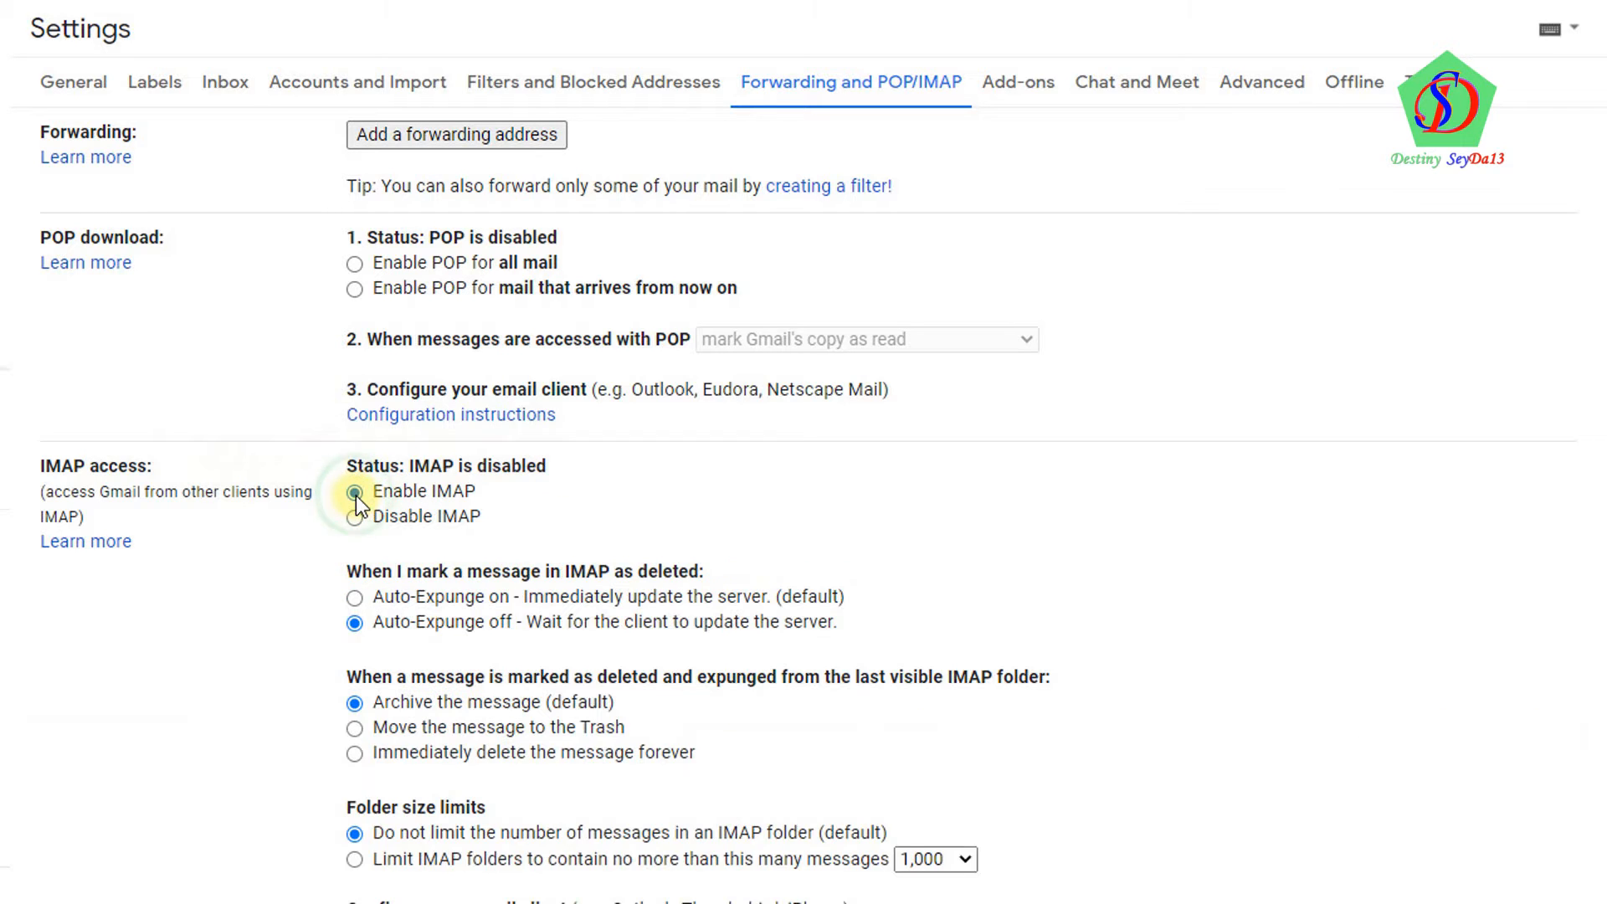
scroll(355, 496, "down", 2)
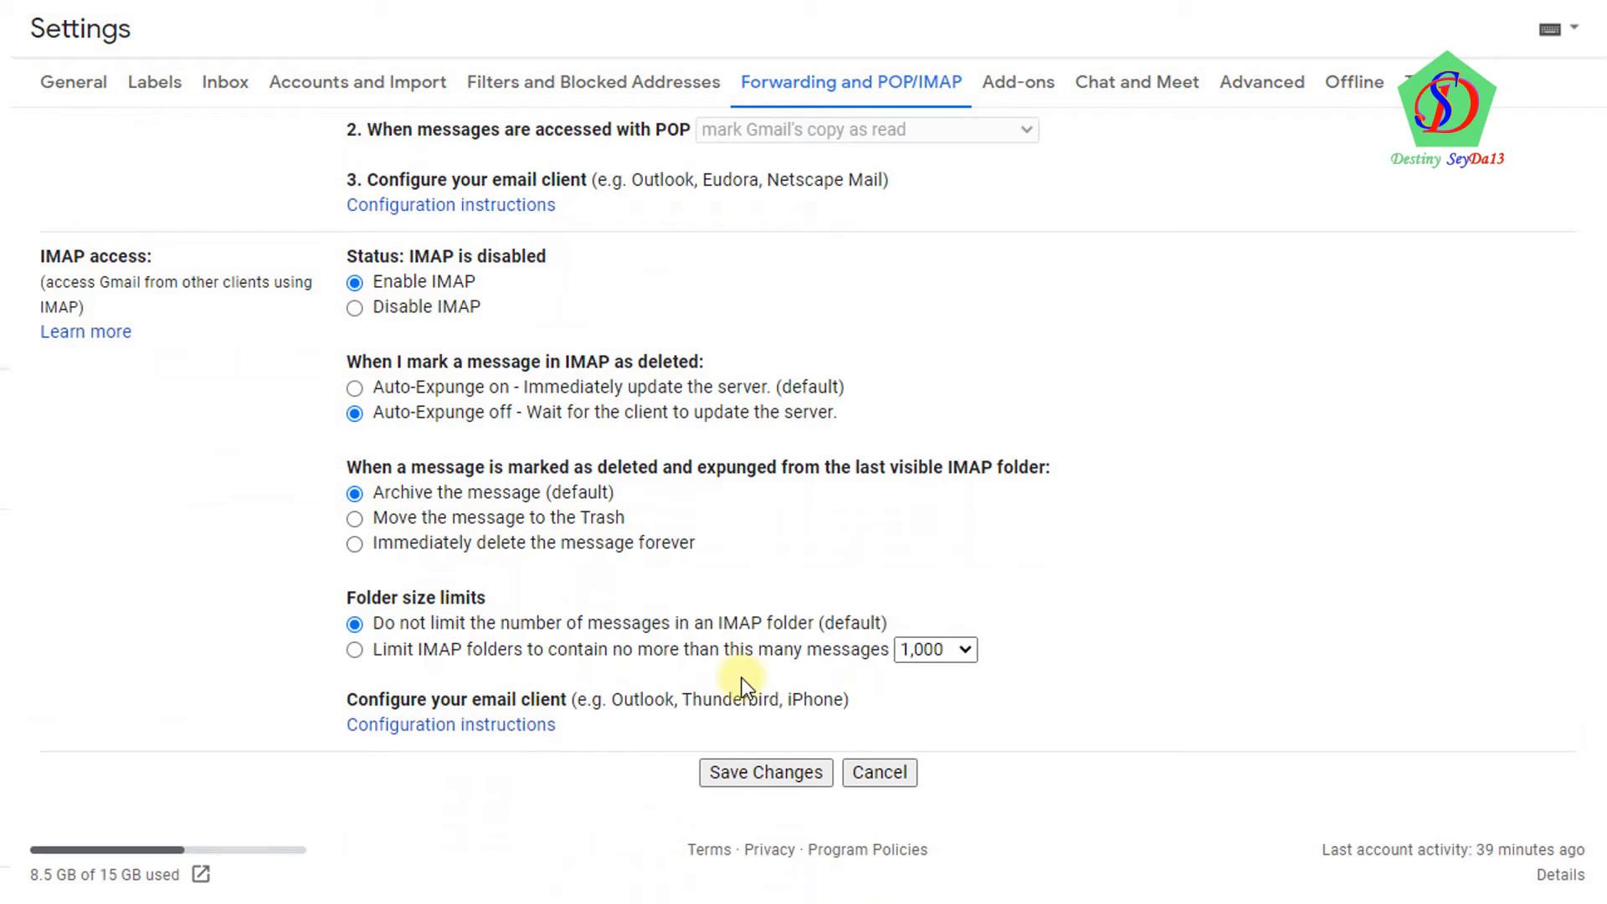
left_click(751, 772)
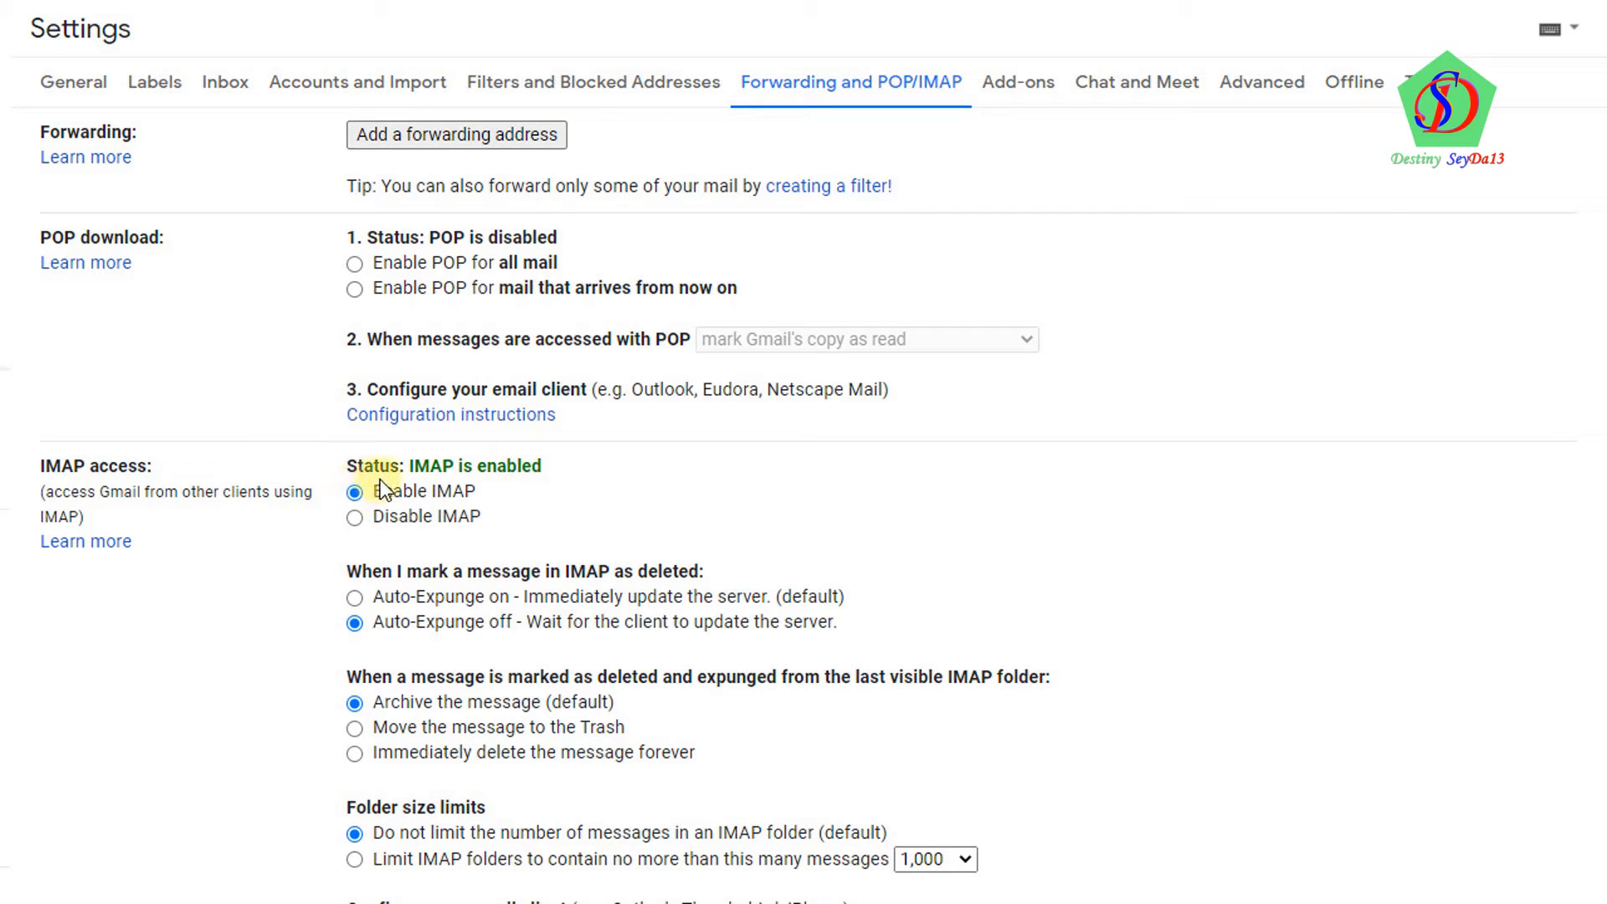
Go from Accounts and Import to the Google Account Security page, down to Less secure app access
left_click(328, 102)
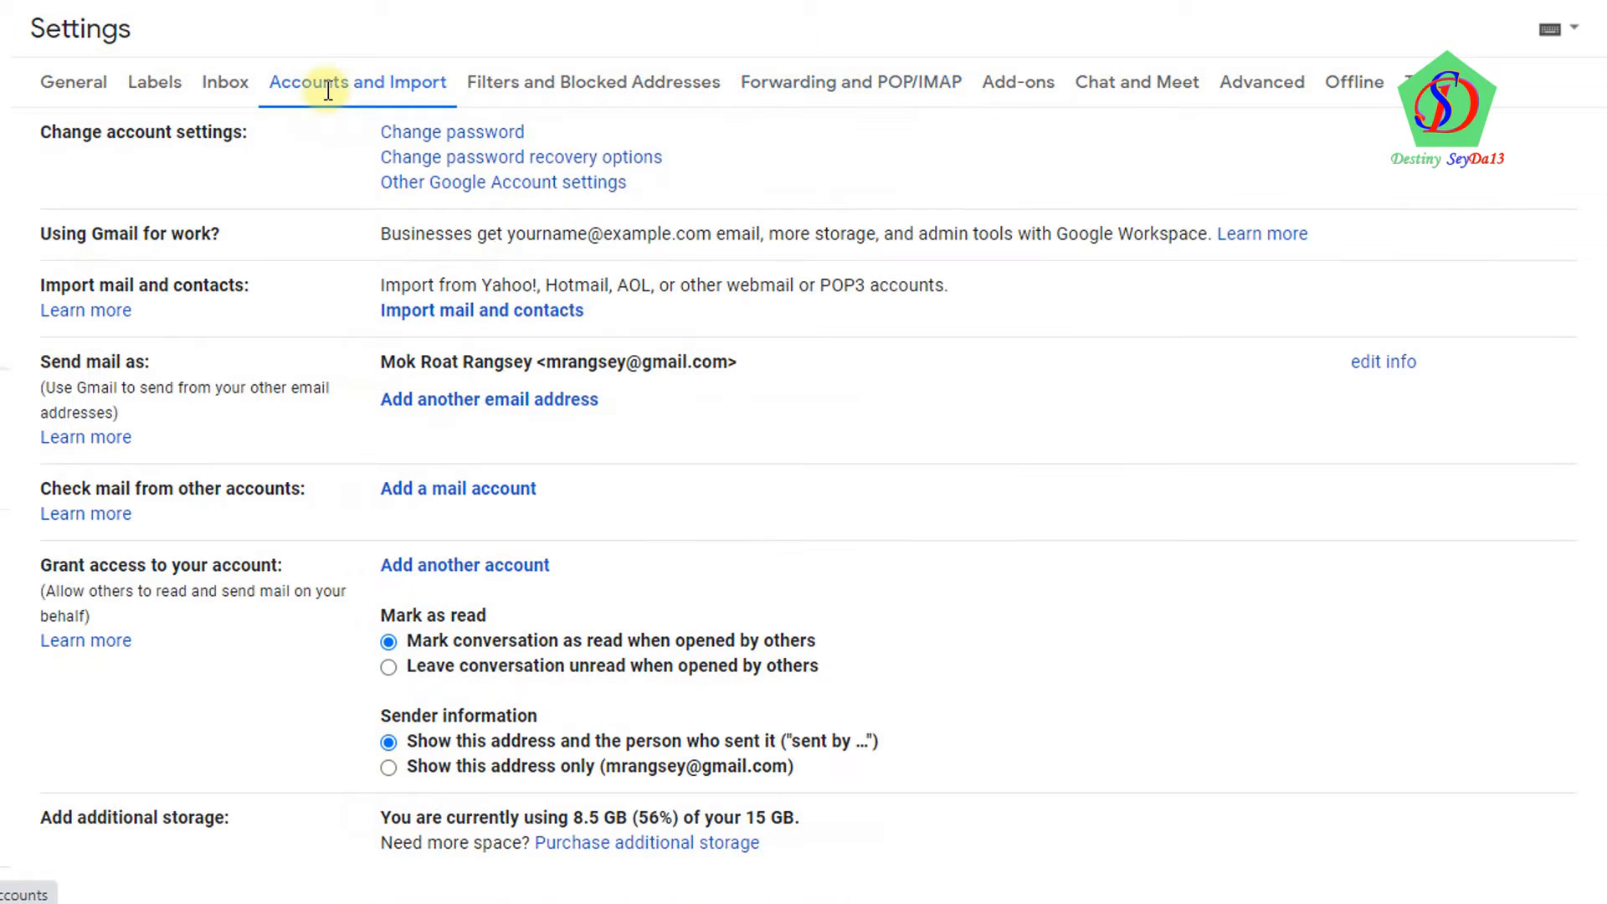
left_click(439, 197)
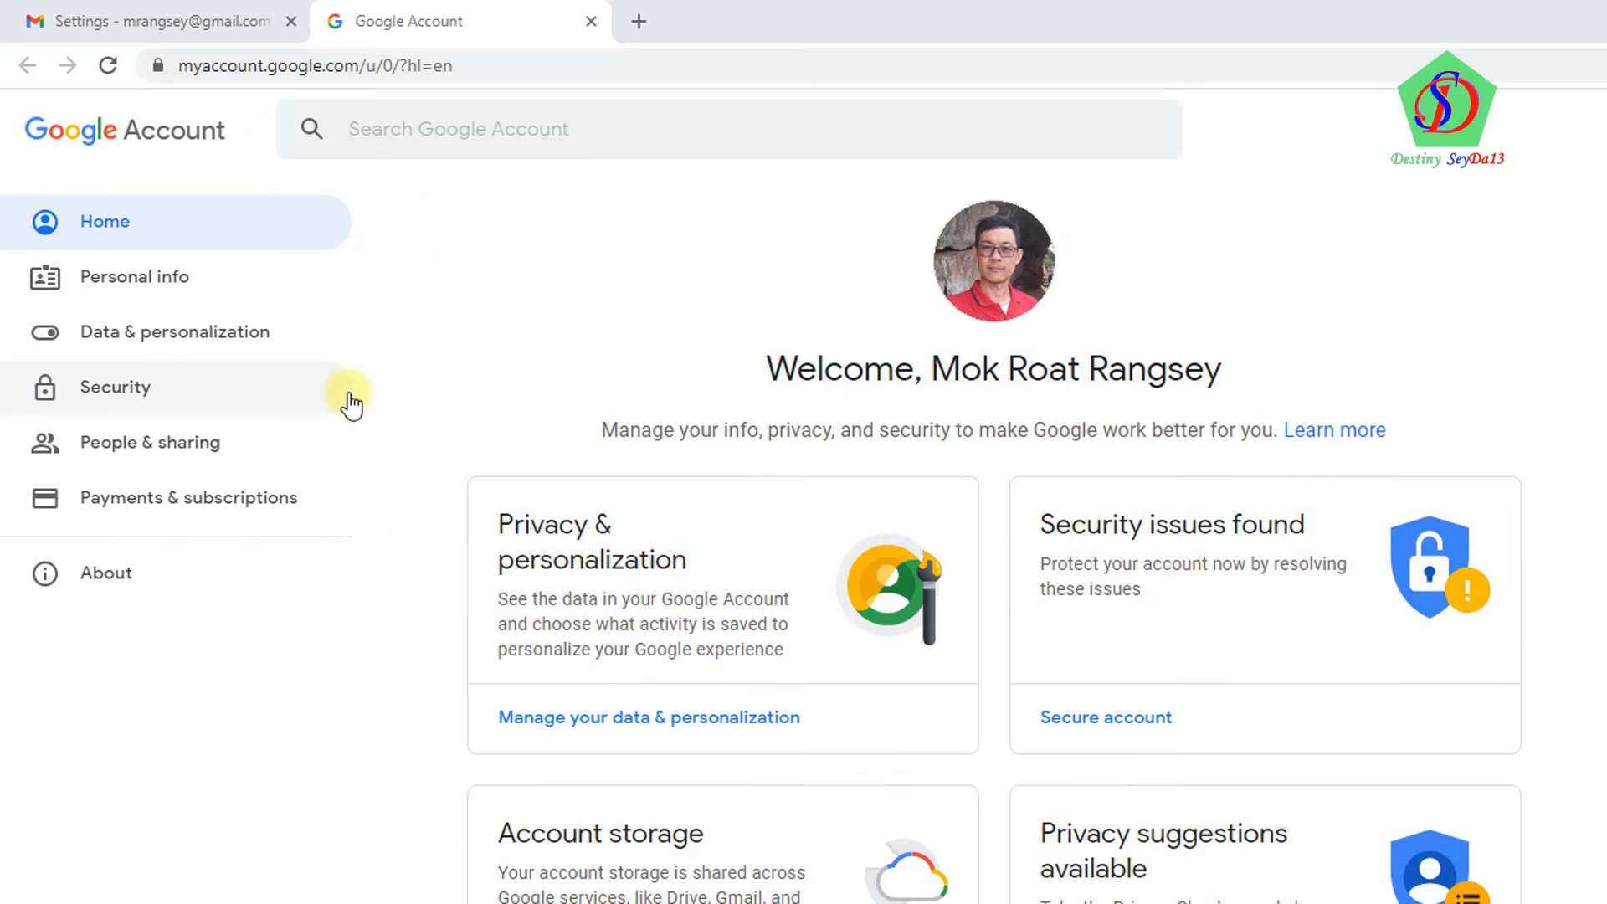
left_click(118, 393)
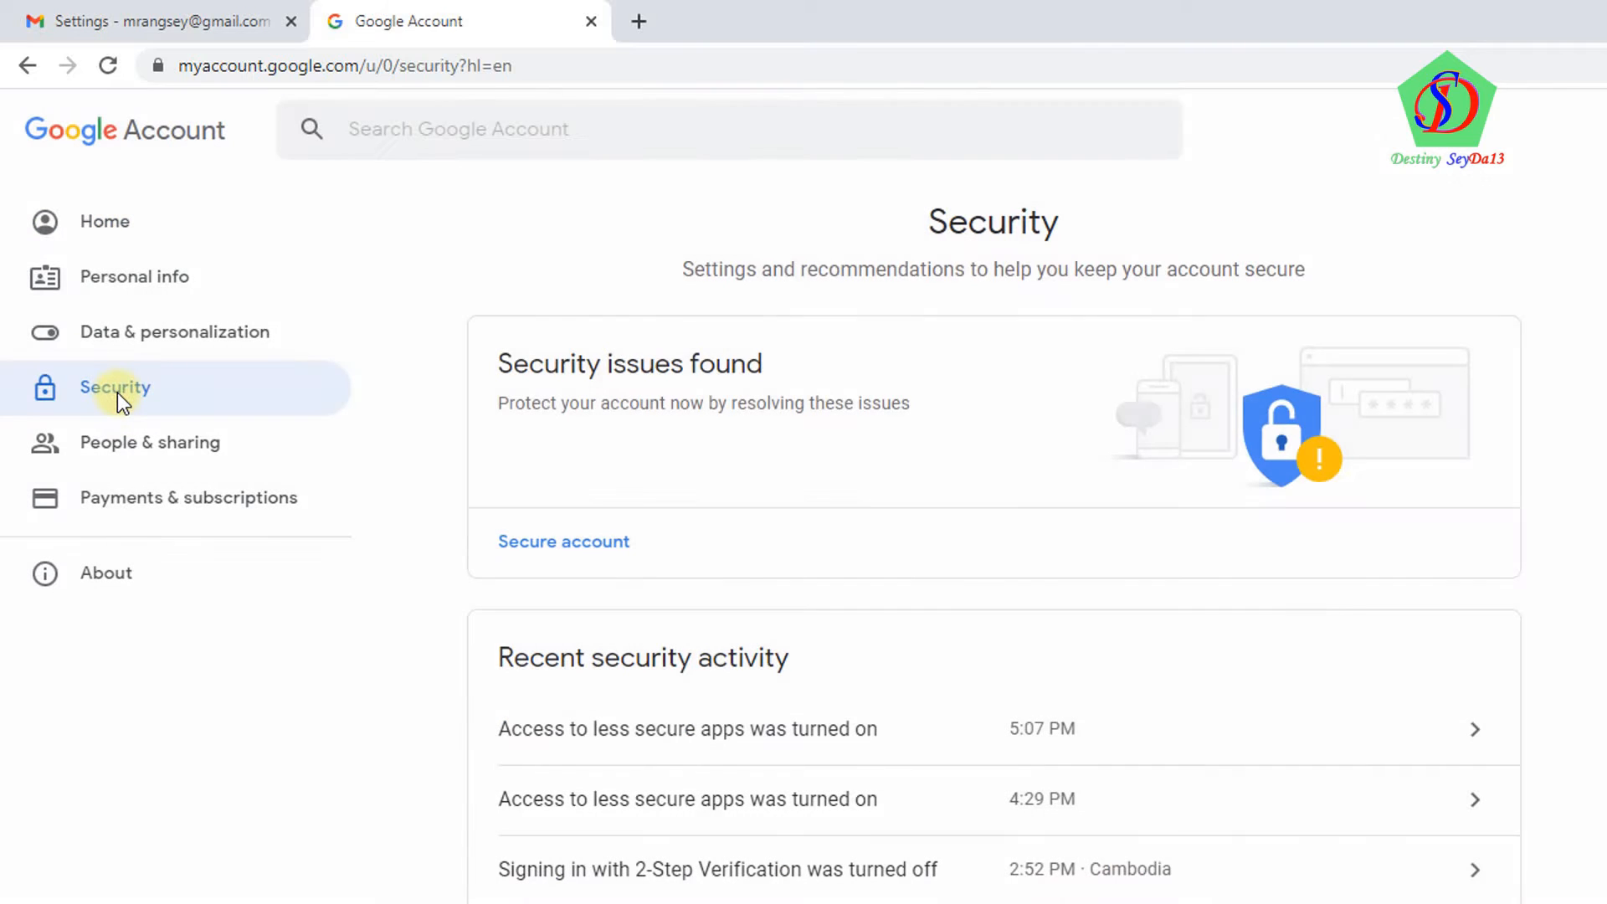
scroll(921, 435, "down", 10)
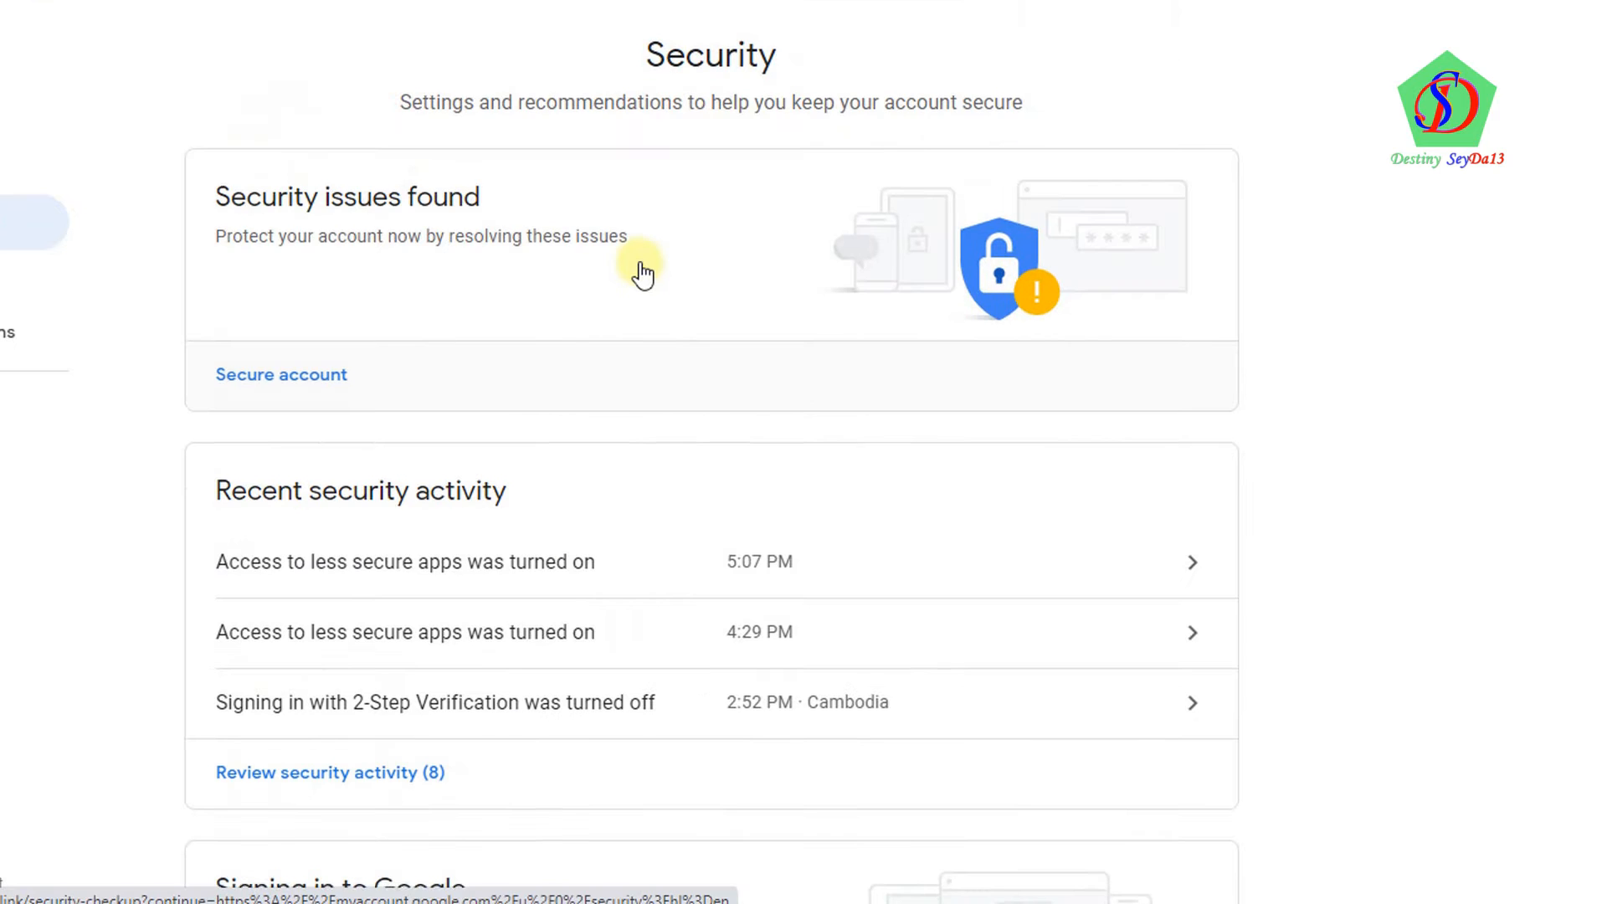
scroll(642, 272, "down", 10)
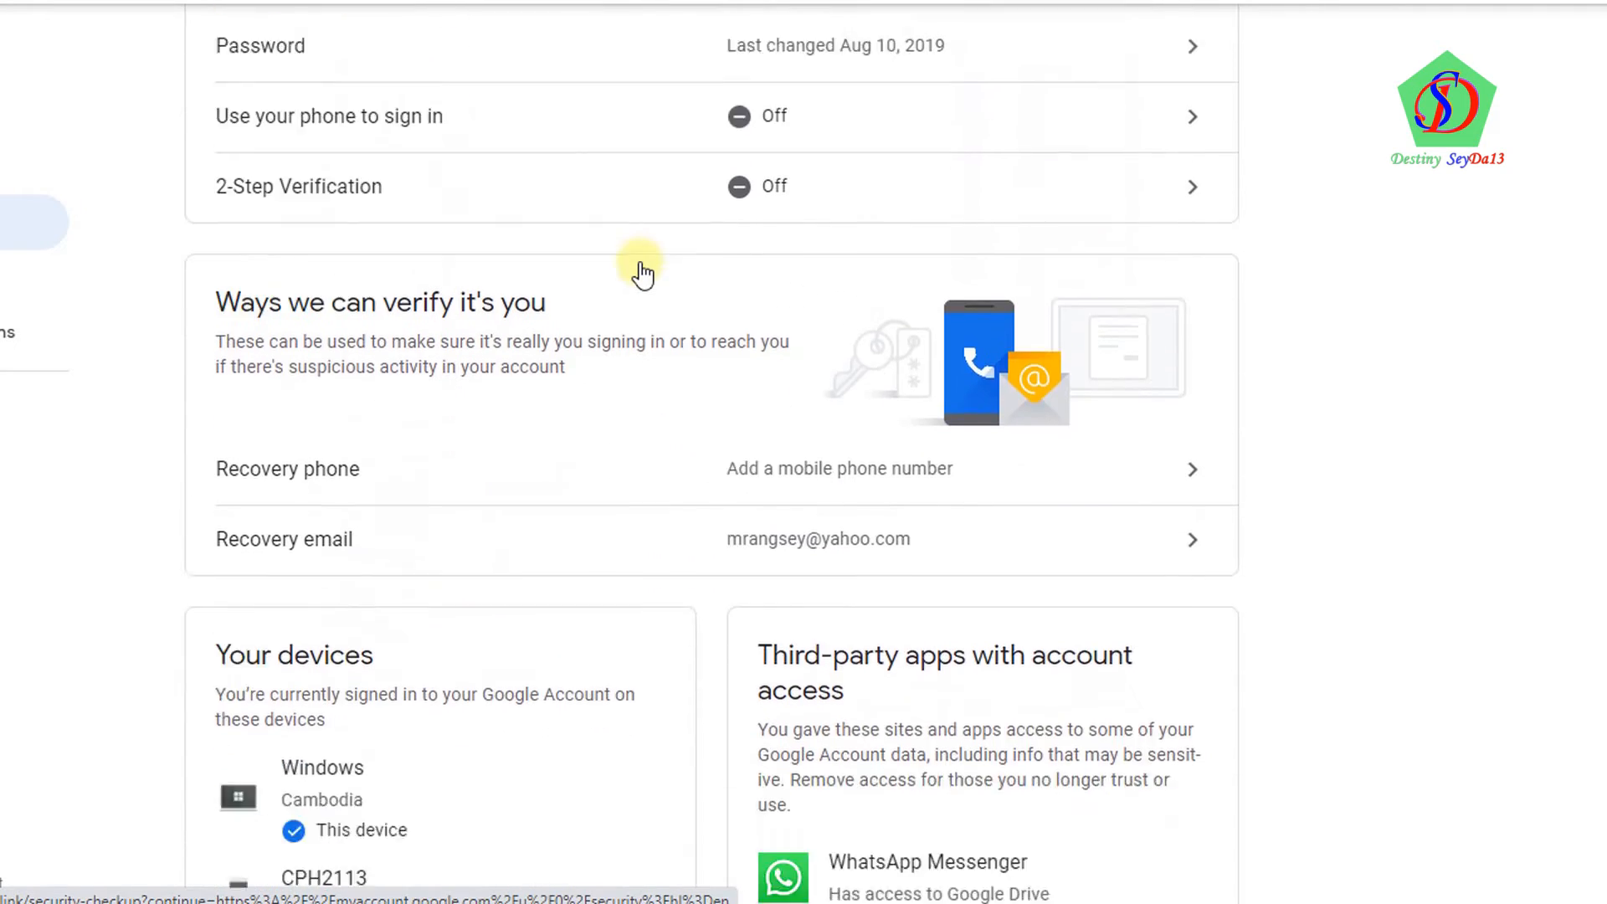
scroll(641, 272, "down", 5)
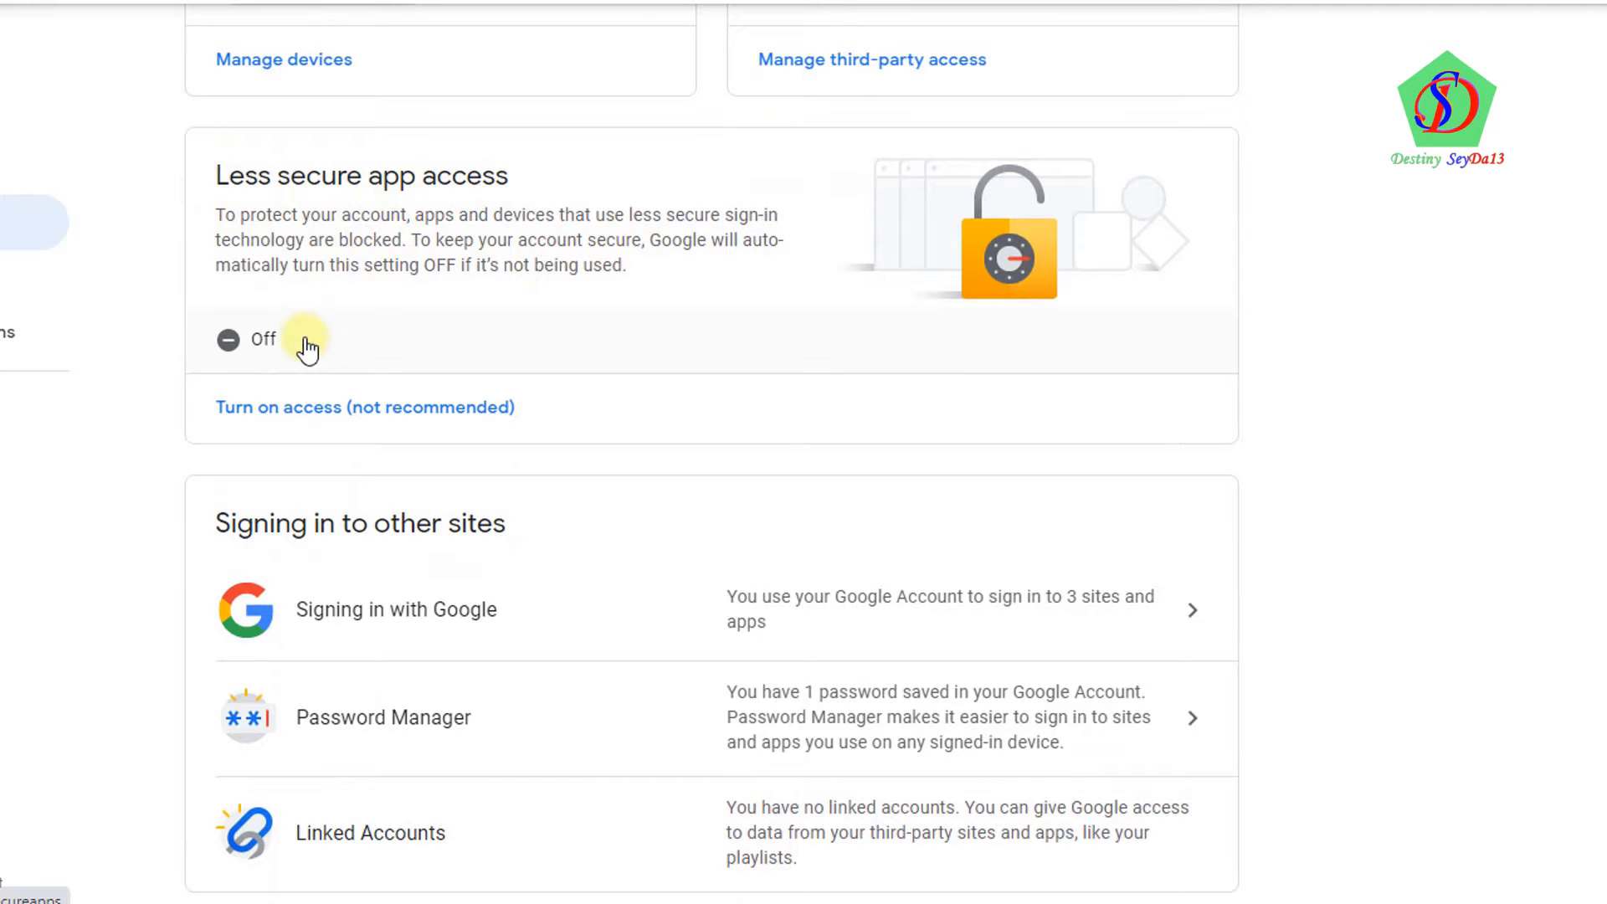
Switch Allow less secure apps to ON under Less secure app access
left_click(263, 345)
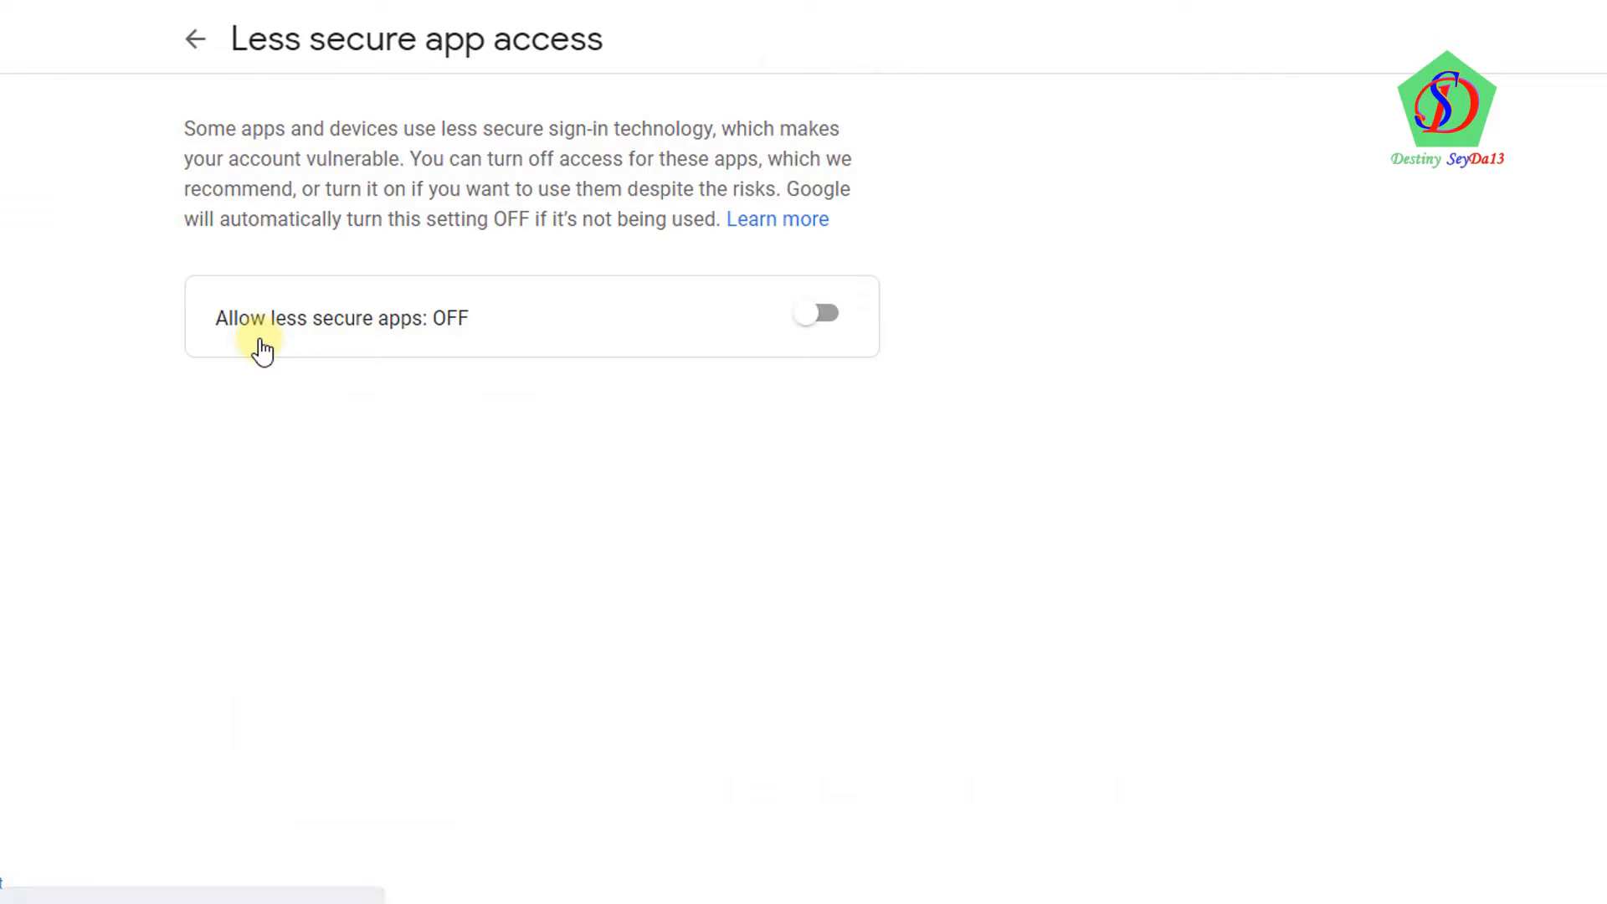
left_click(806, 317)
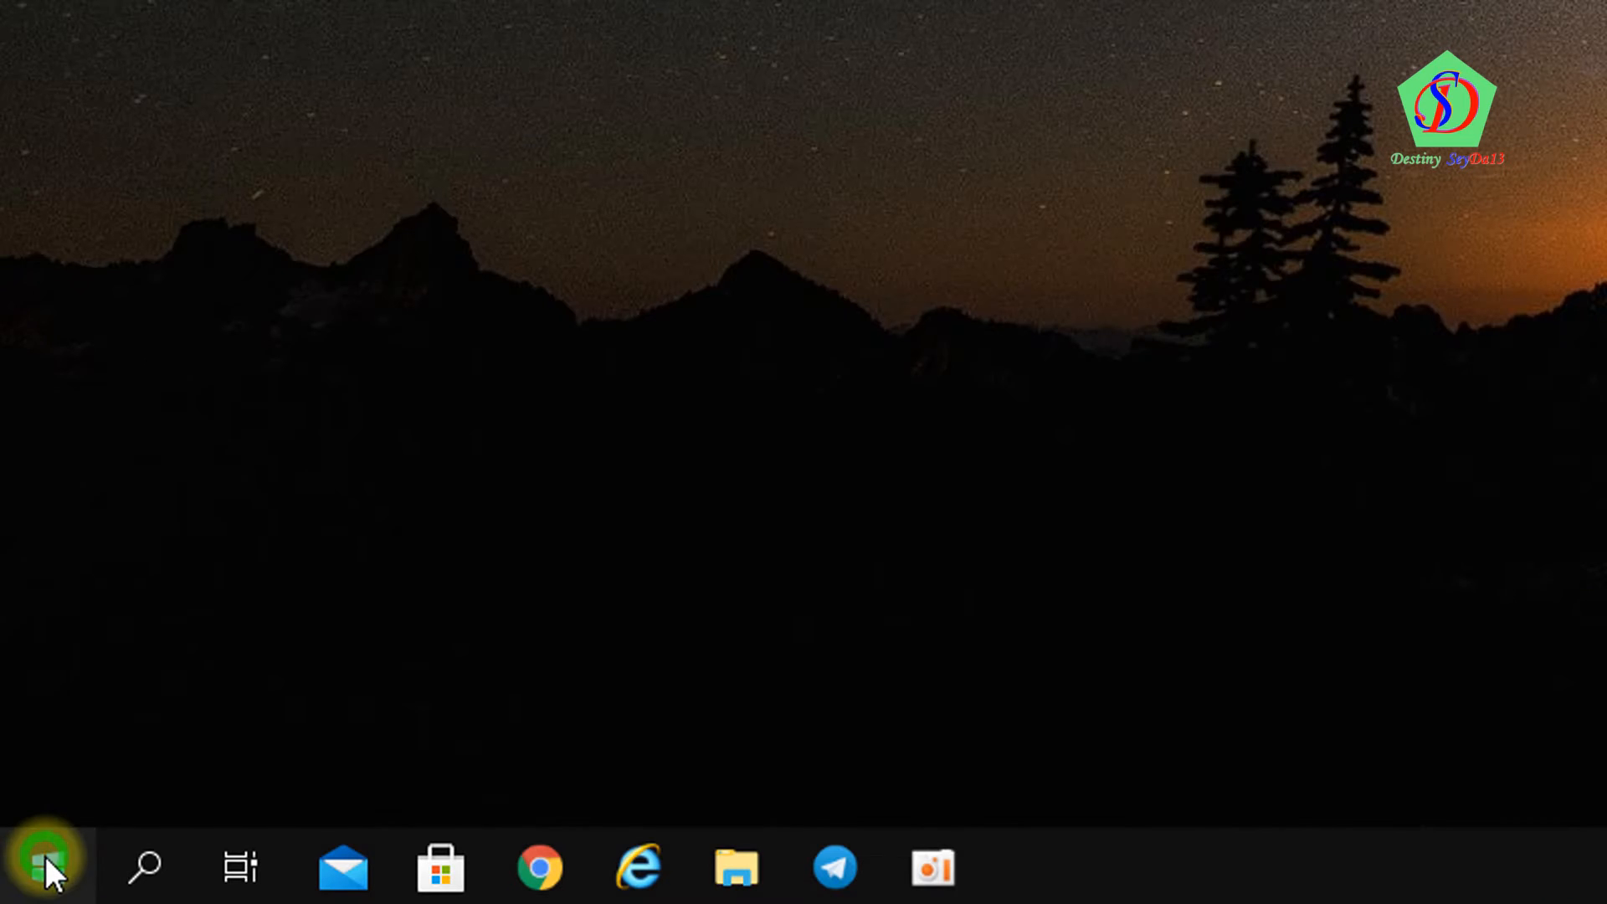
Open Control Panel from the Start search and view all items as Small icons
left_click(46, 857)
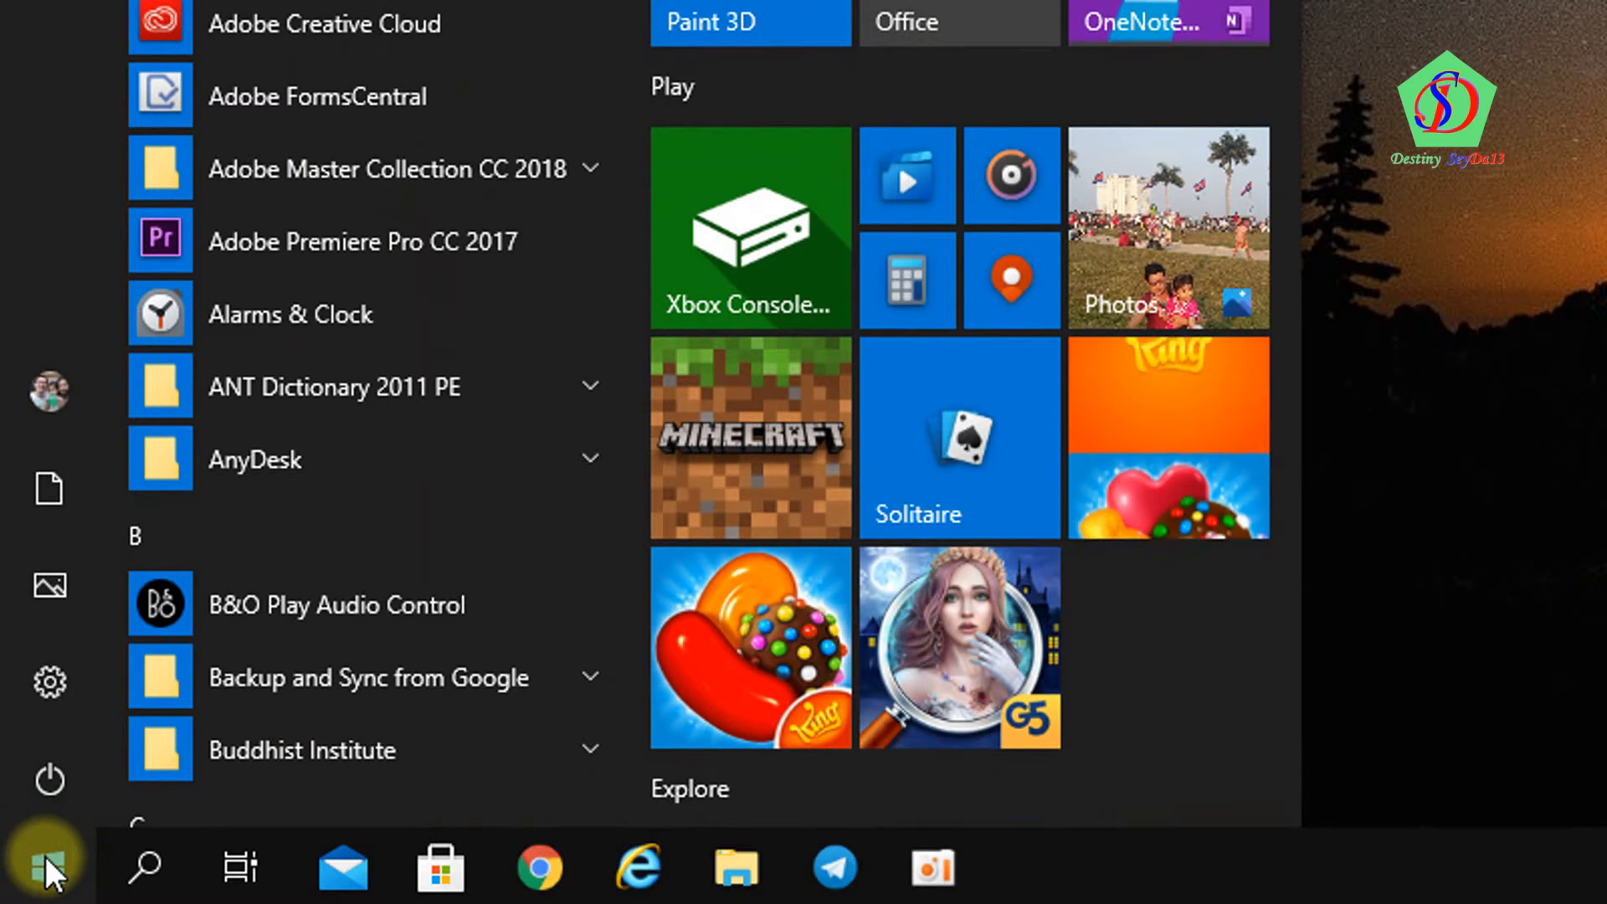
type("control panel")
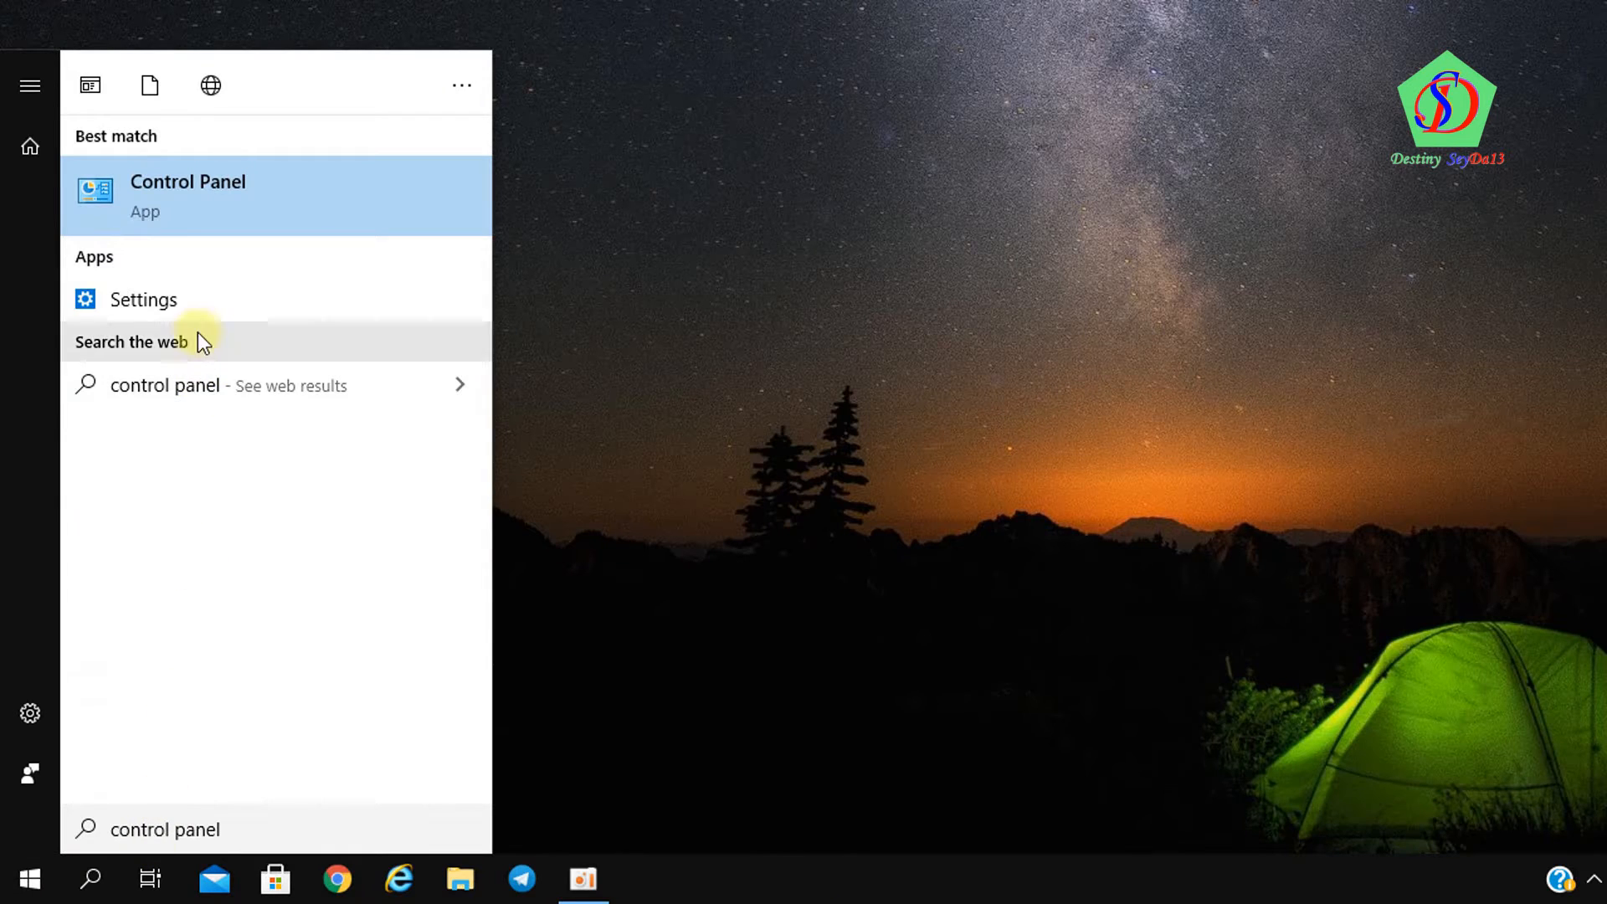
left_click(198, 214)
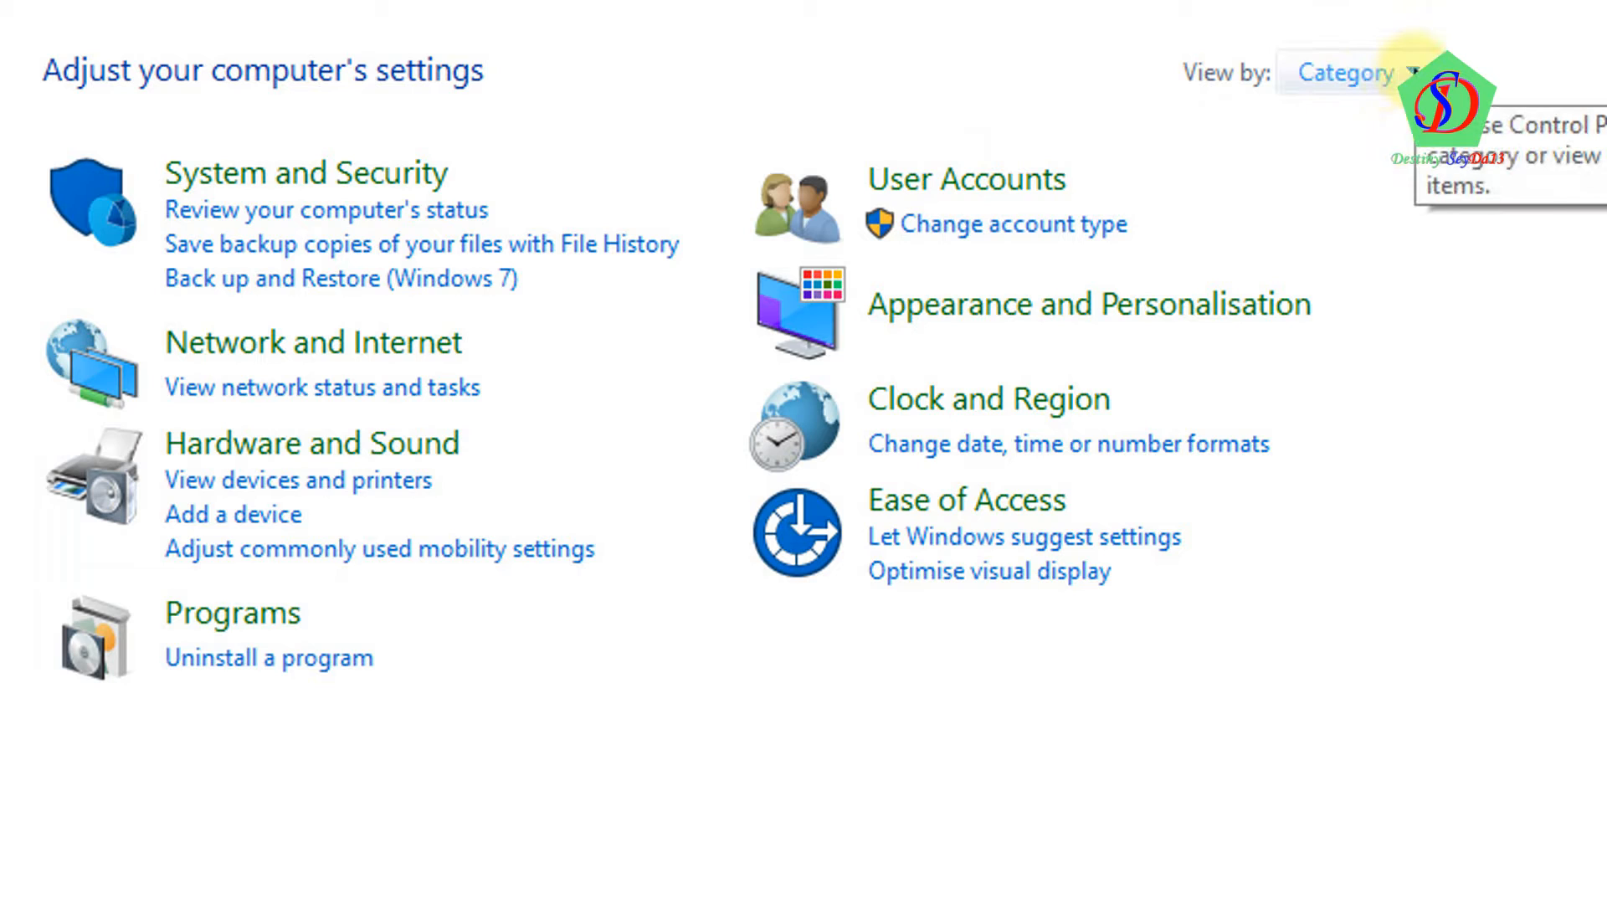
left_click(1413, 72)
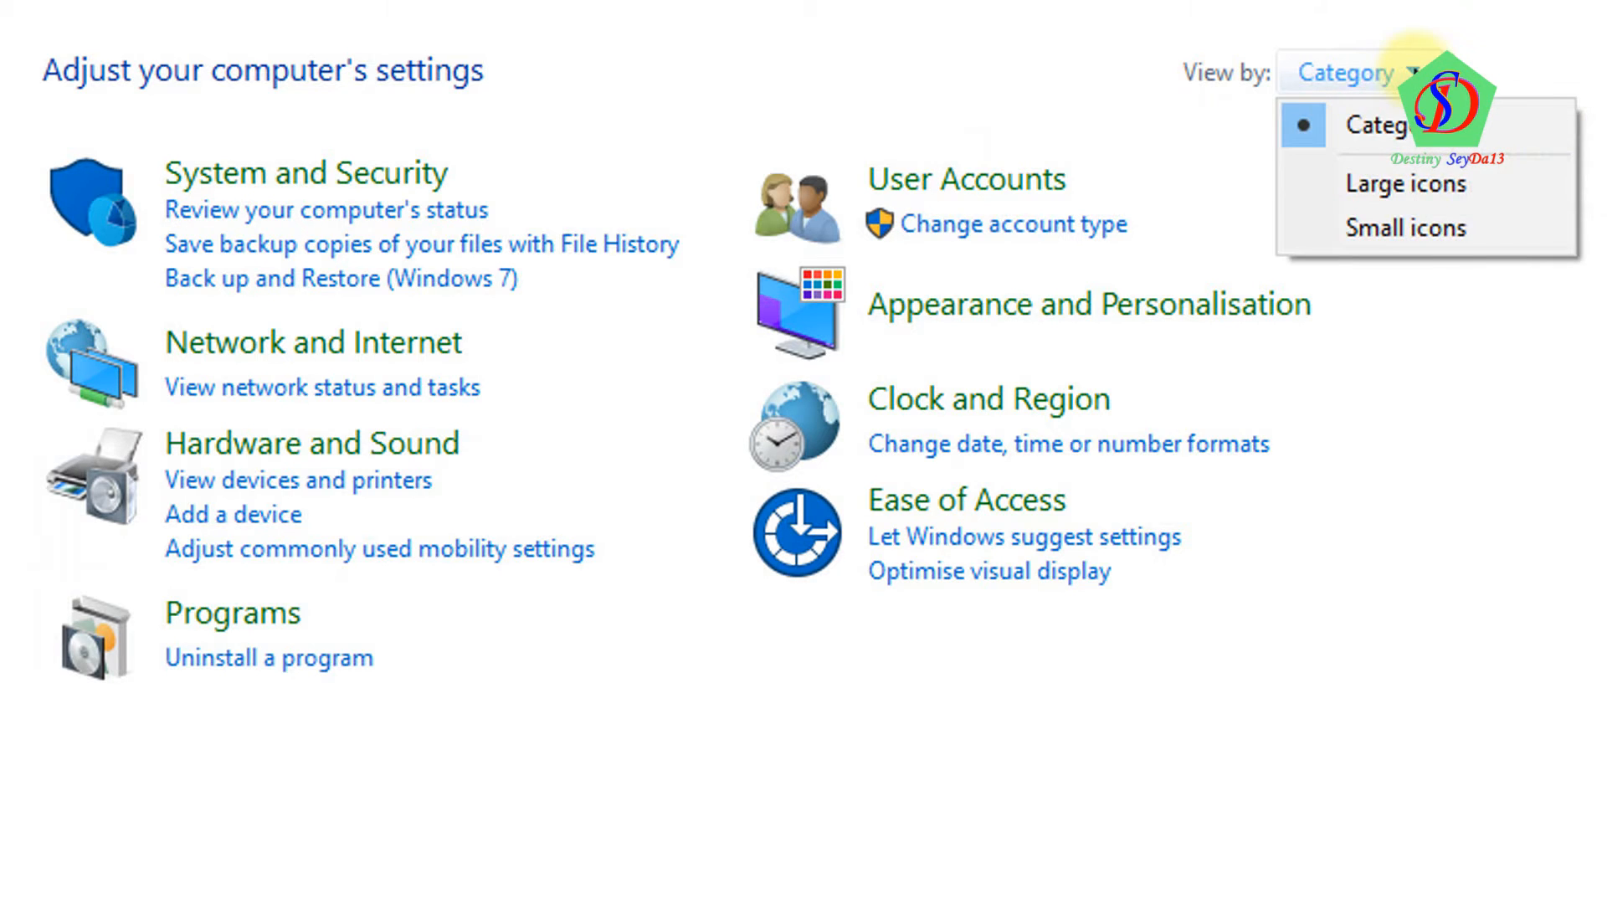
left_click(1458, 229)
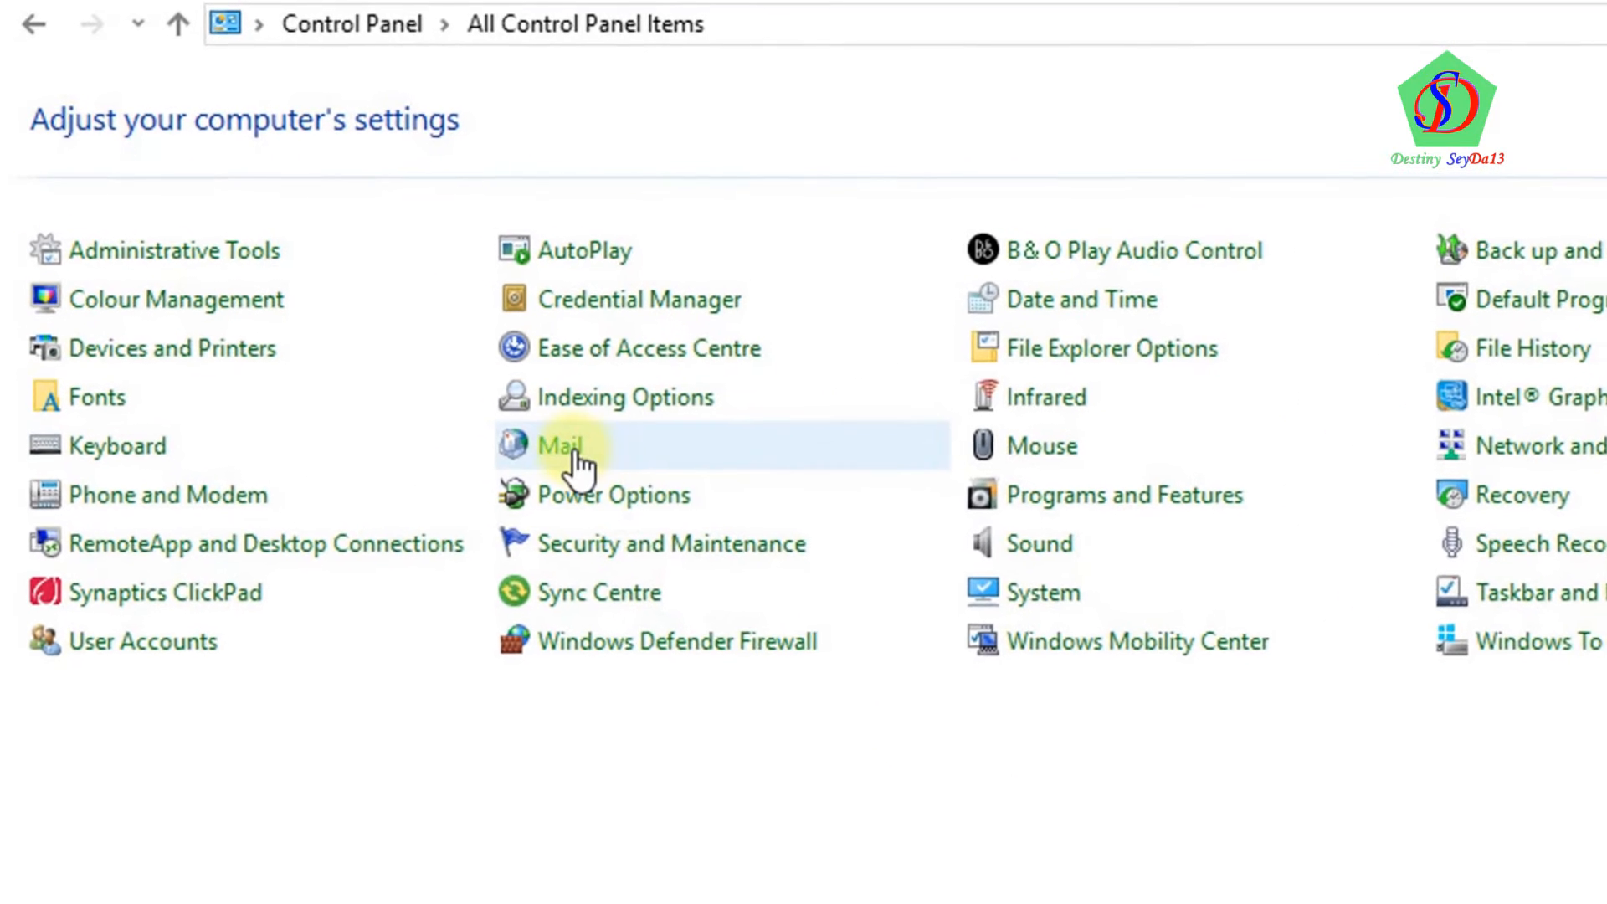
Open Mail from Control Panel and show the profiles list containing the Outlook profile
left_click(553, 437)
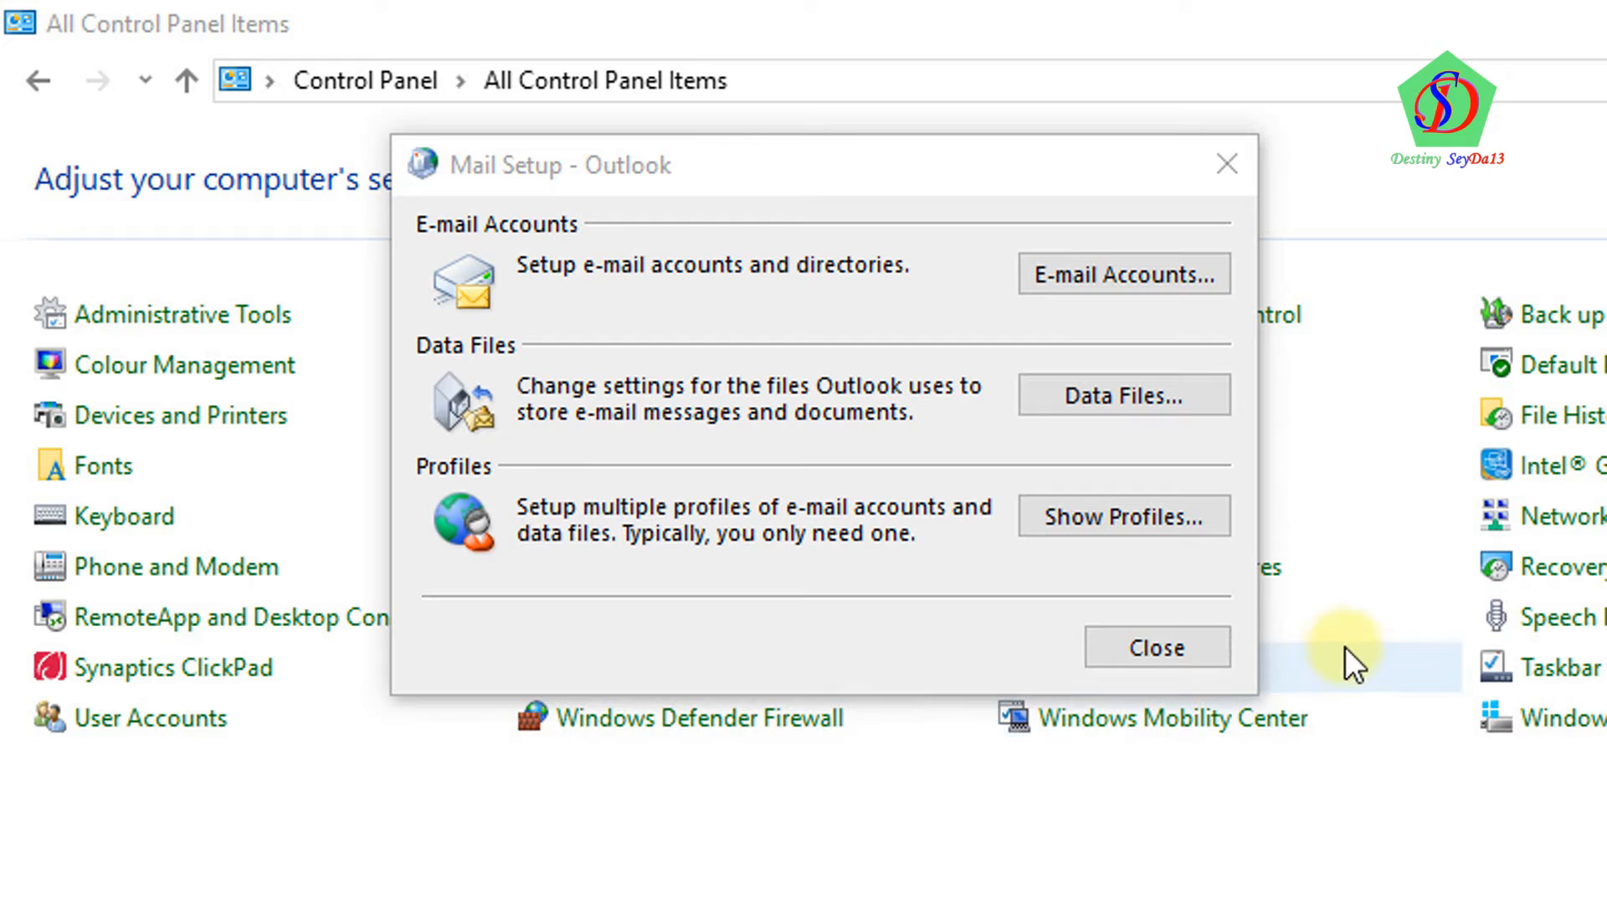
left_click(524, 189)
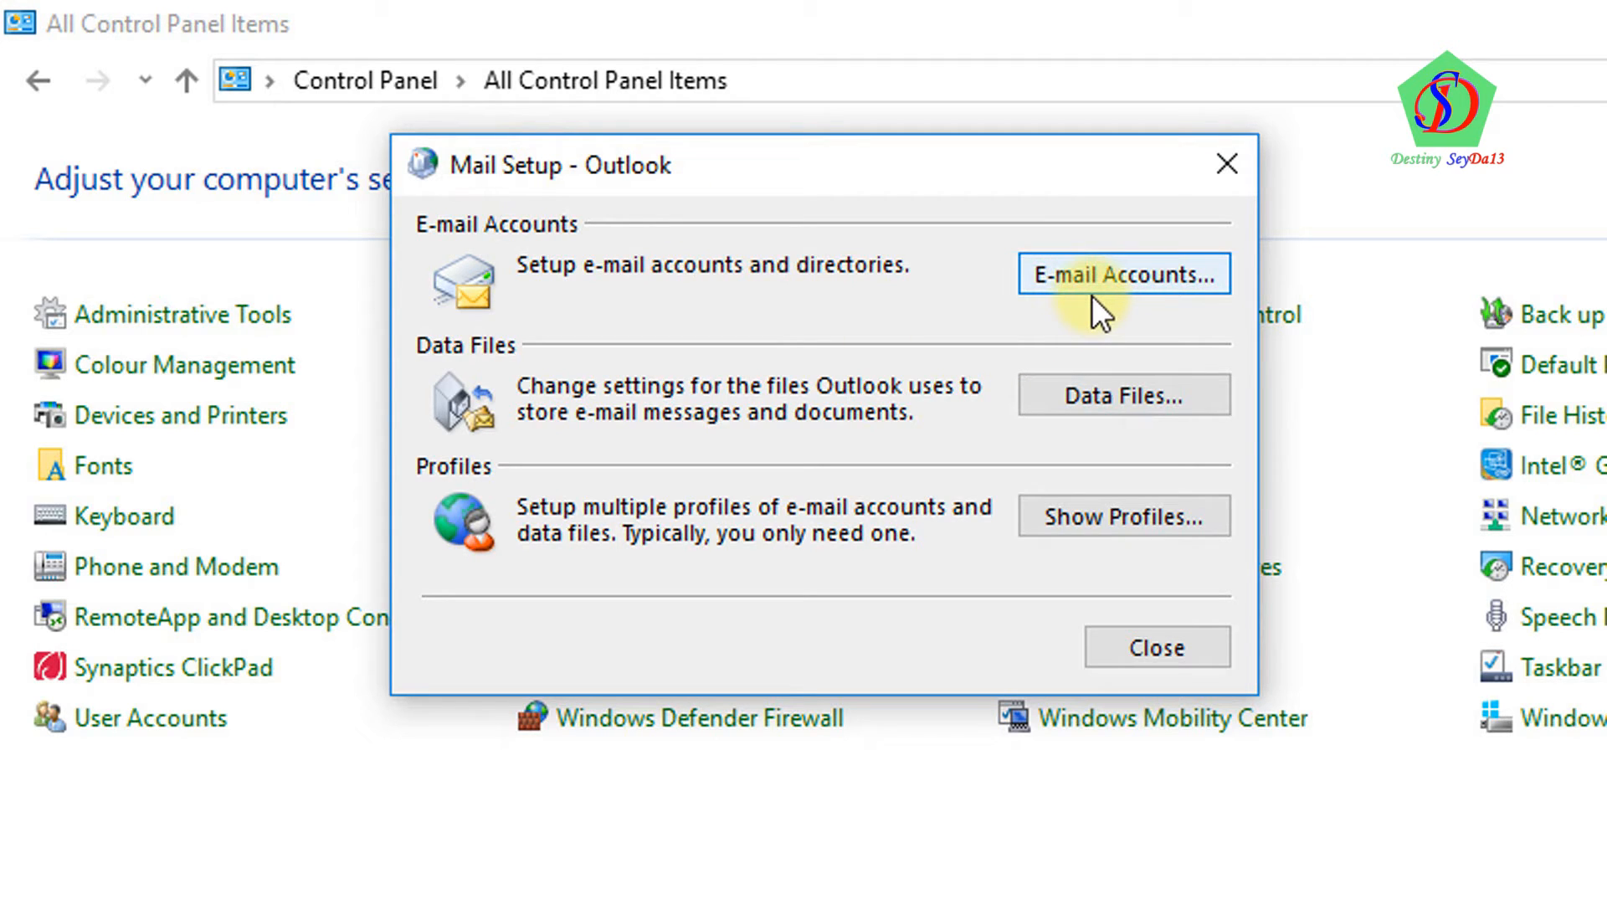
left_click(1089, 524)
left_click_drag(512, 136, 917, 52)
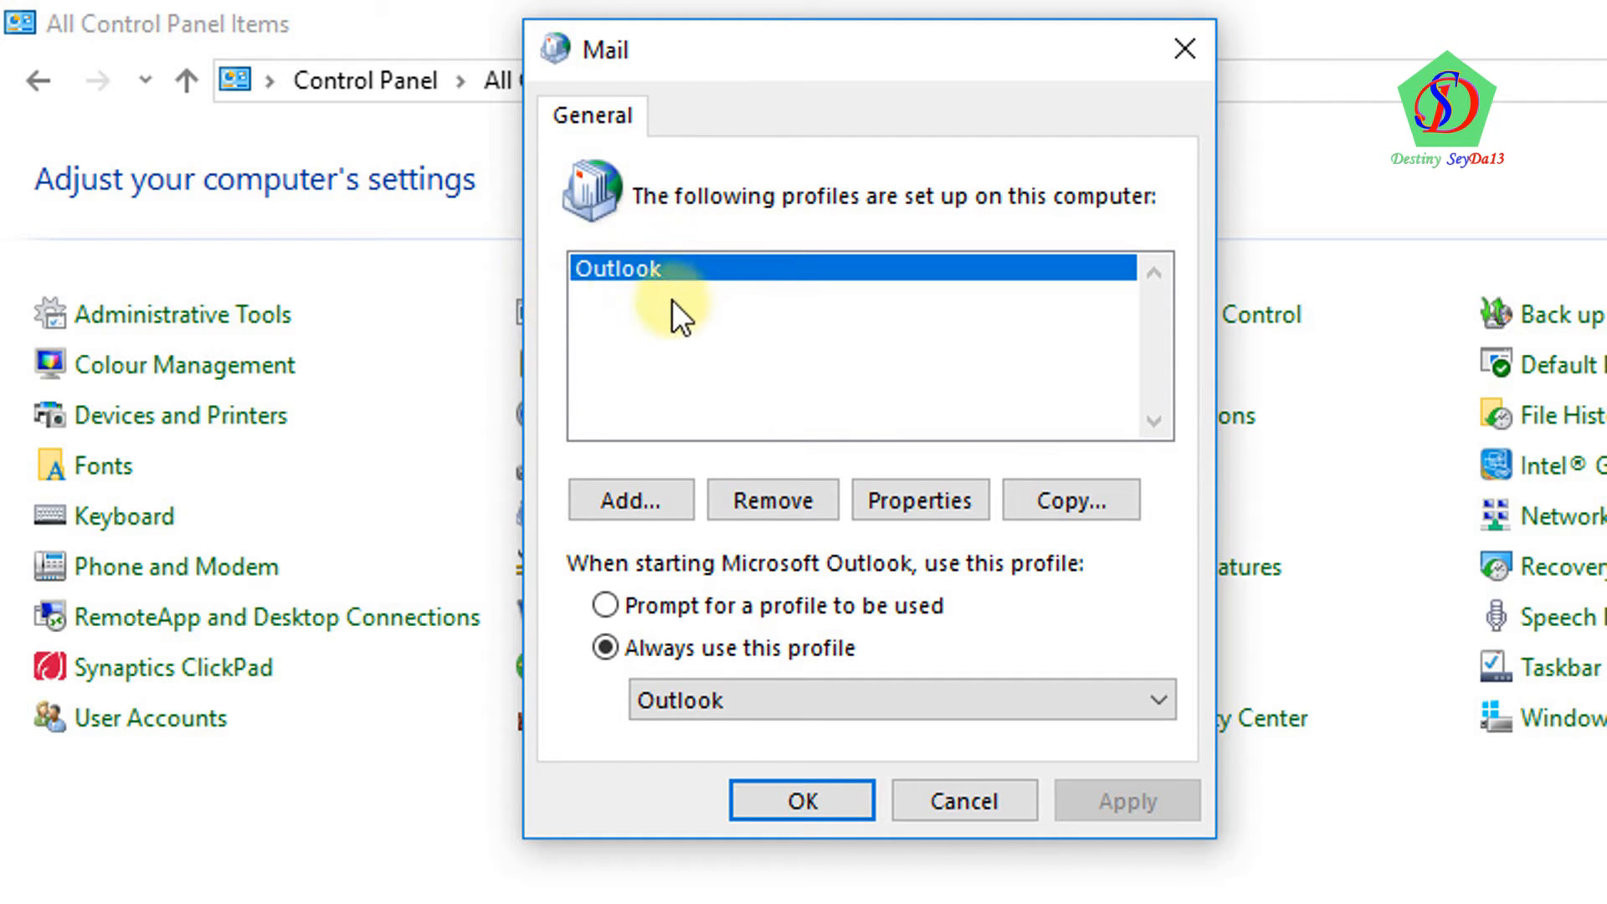
Start a new profile named 'Outlook', then cancel it and return to Mail Setup
left_click(655, 502)
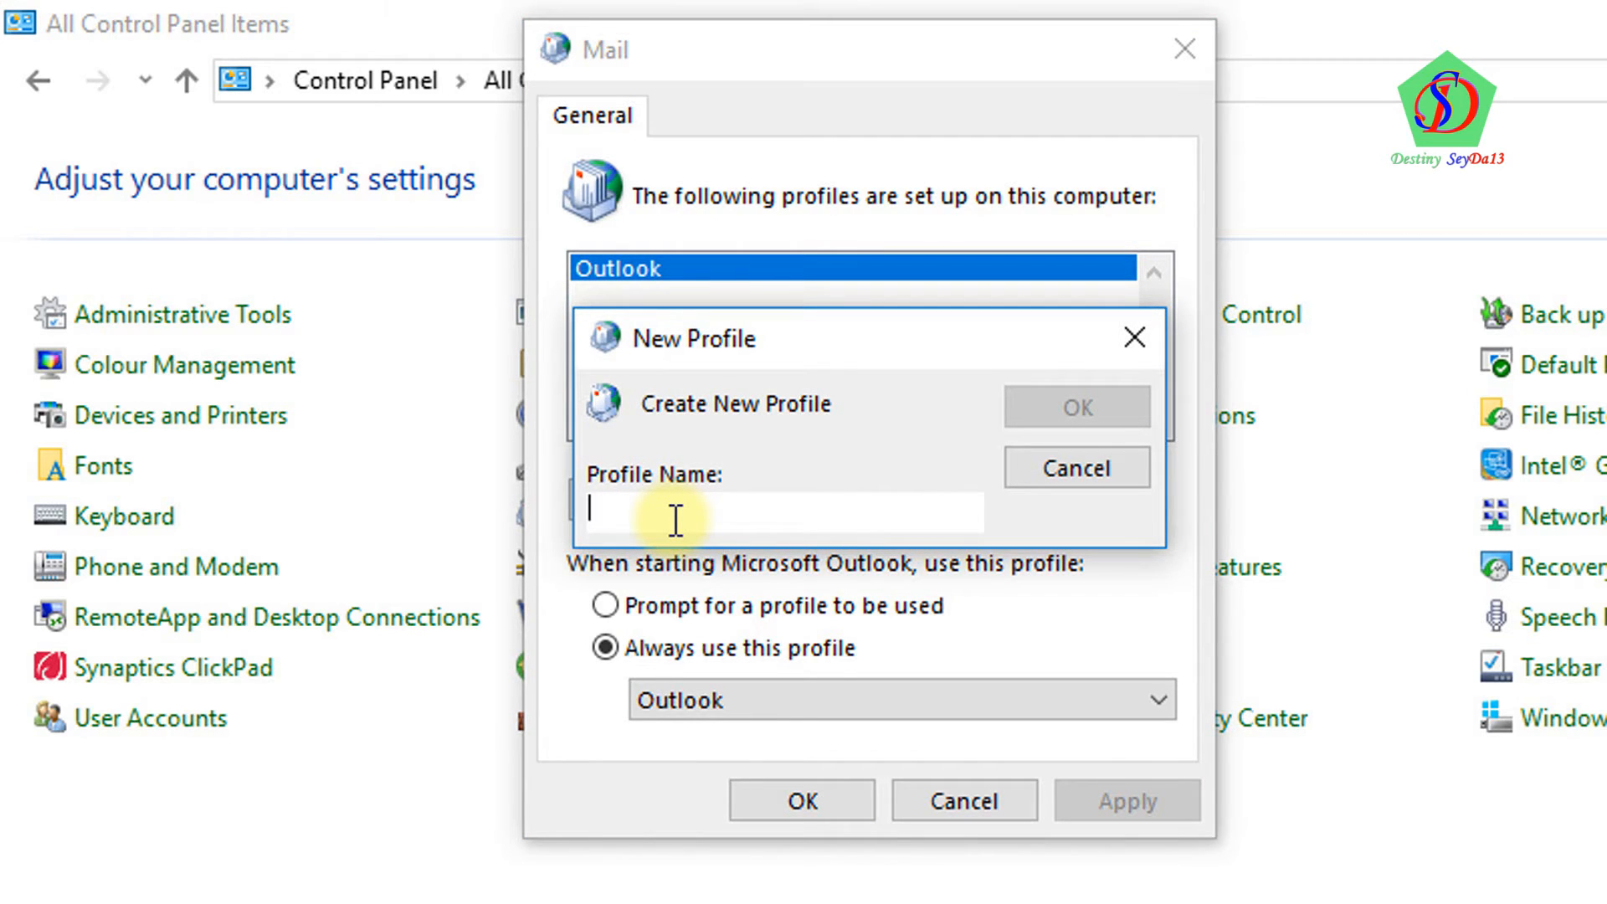
type("Outlook")
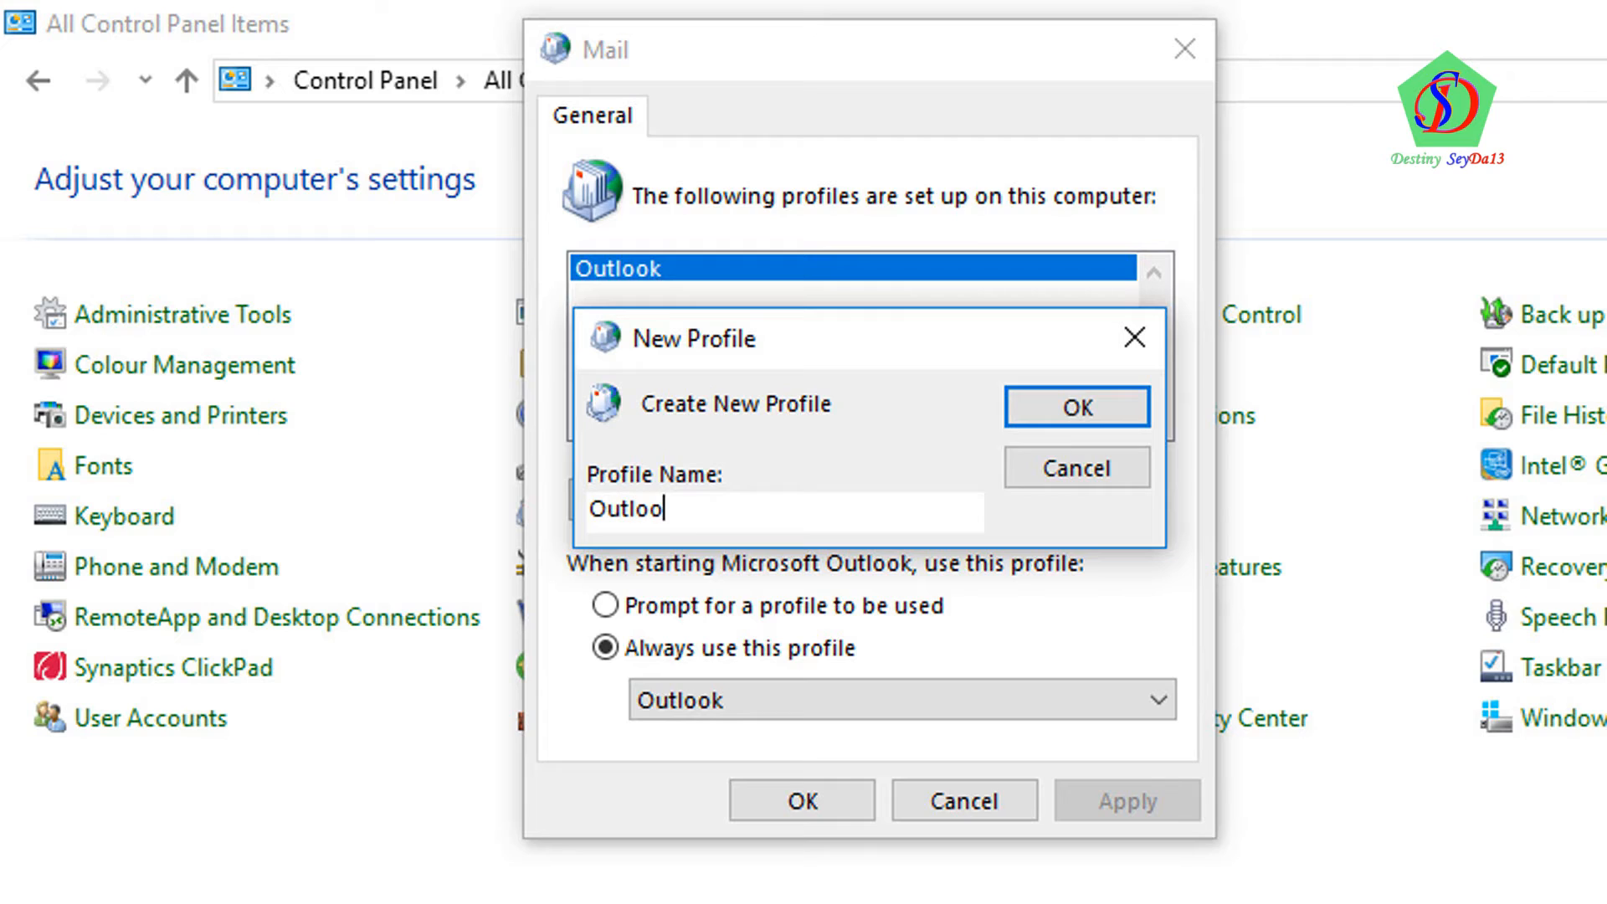
left_click(1044, 420)
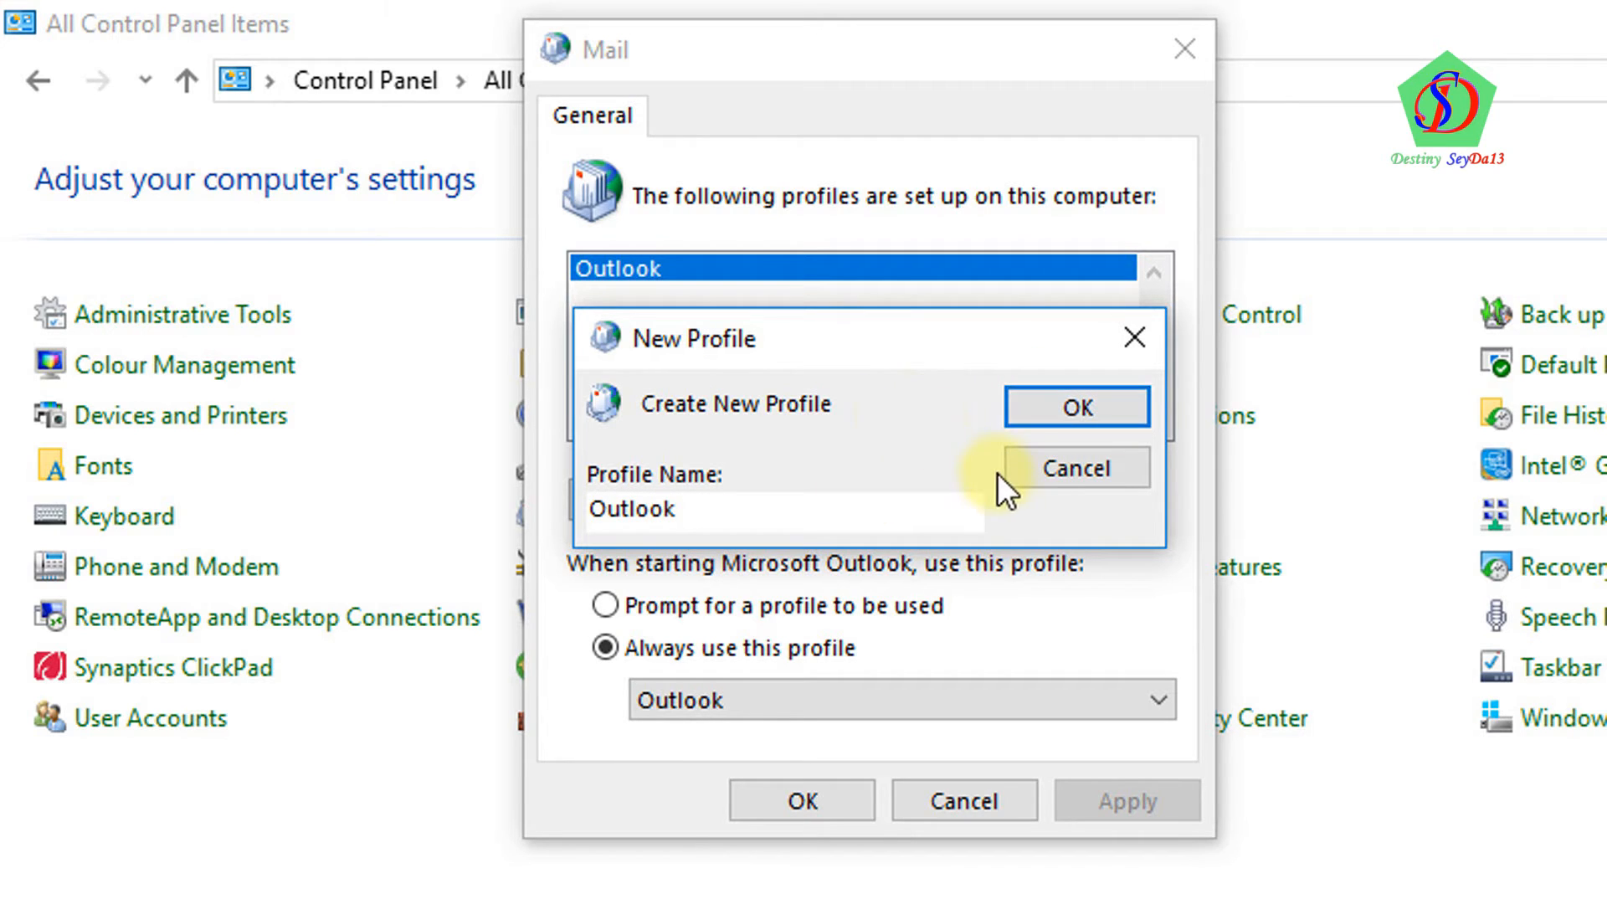
left_click_drag(900, 352, 971, 556)
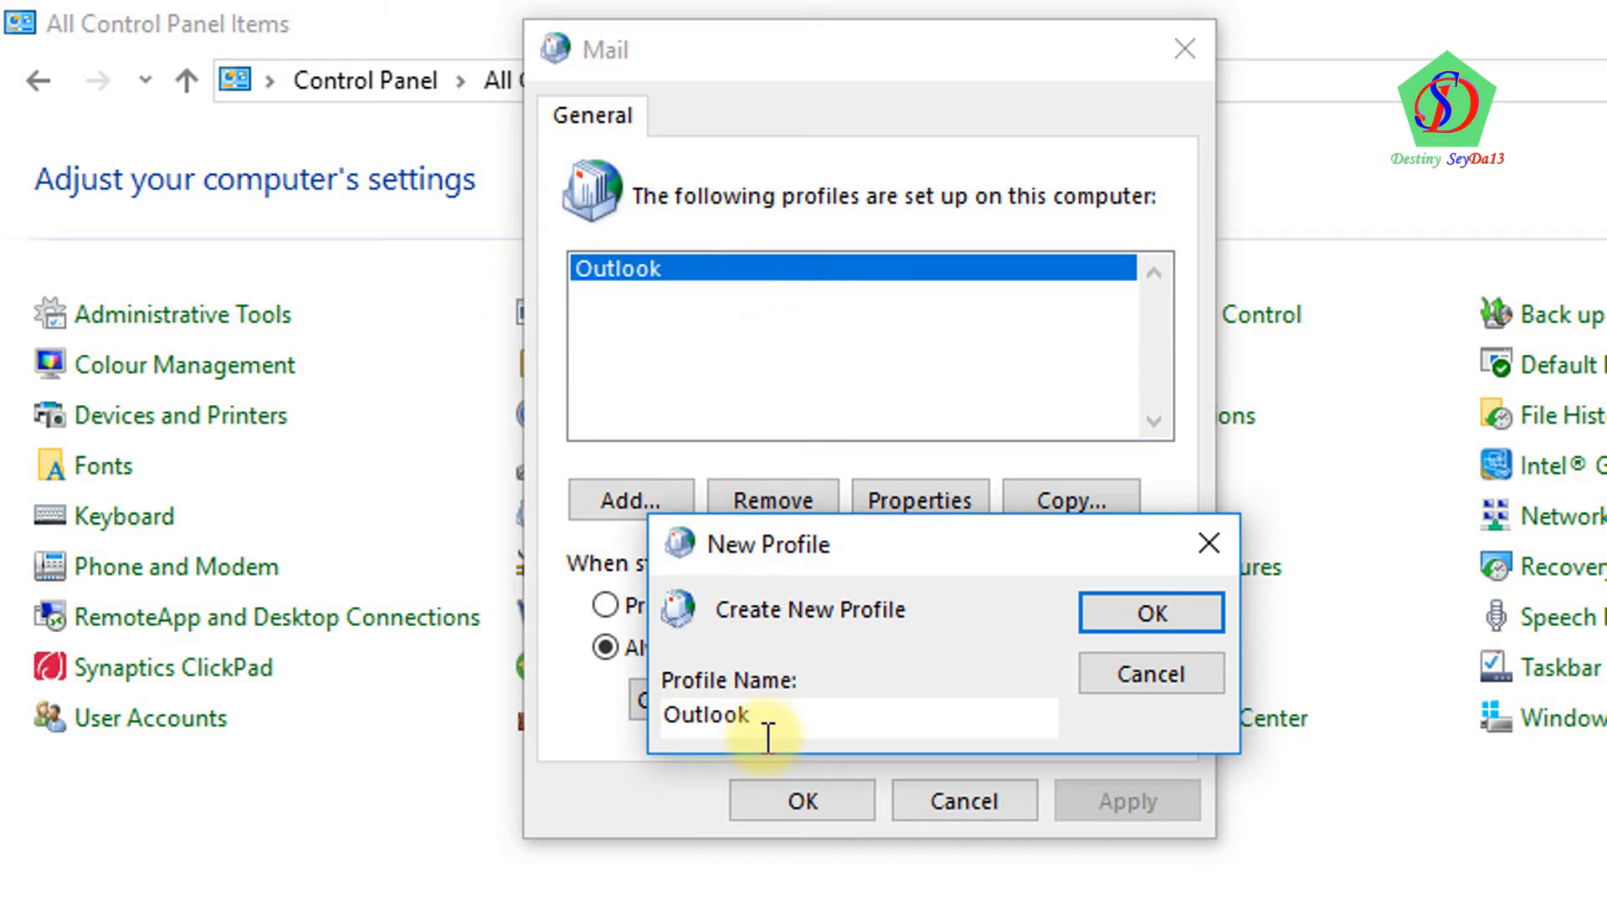
left_click(1151, 674)
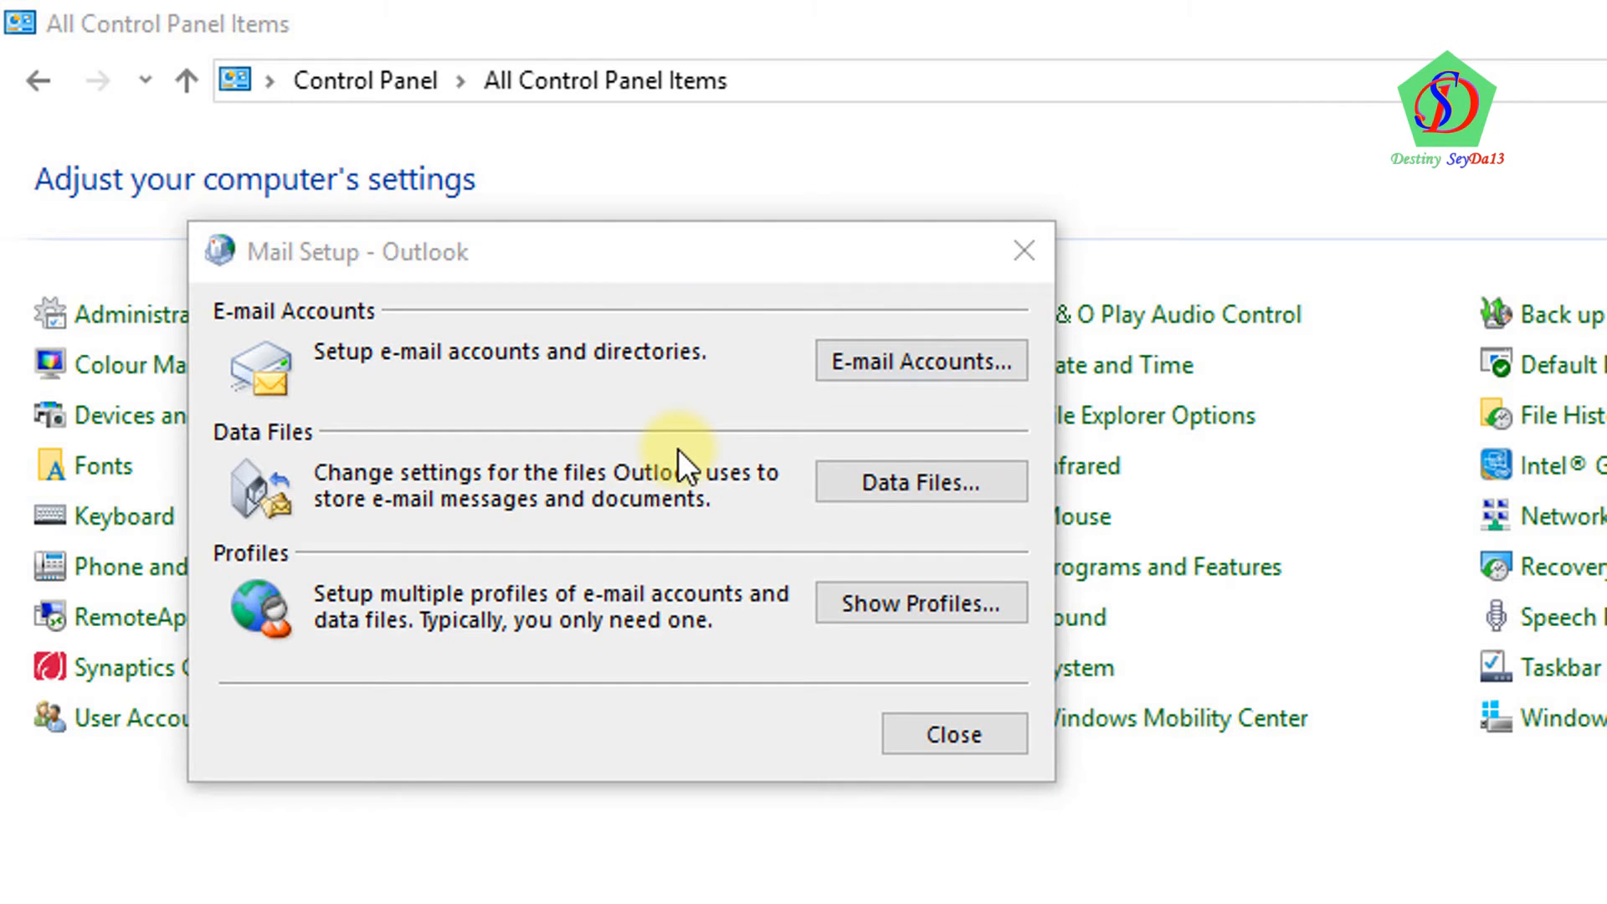
Open E-mail Accounts and start adding a new account
left_click(905, 370)
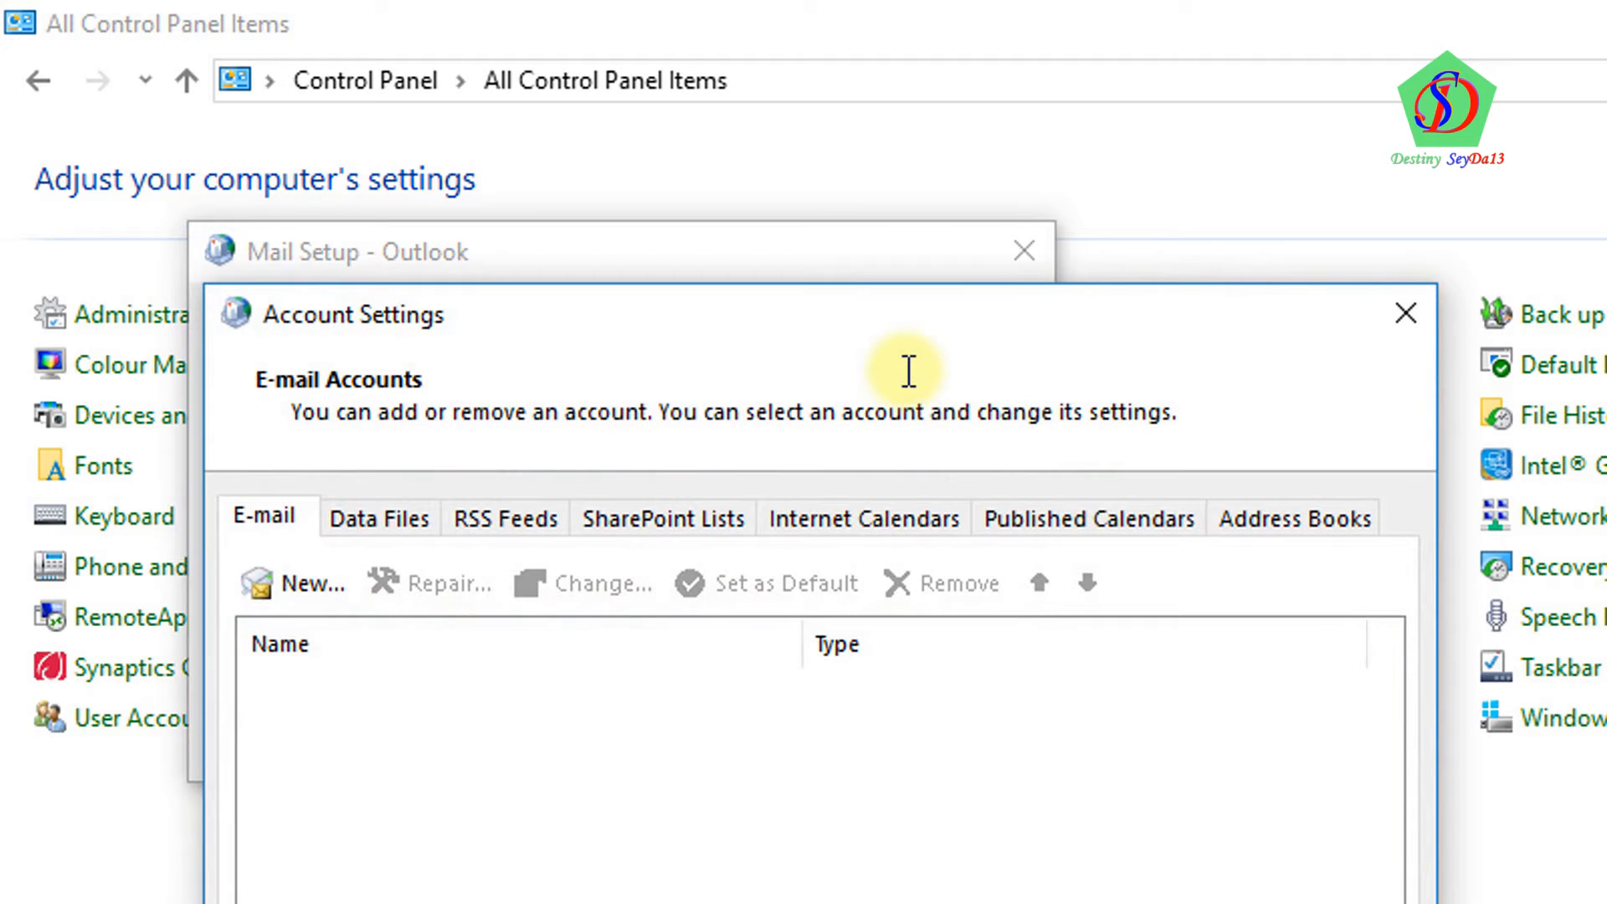
left_click_drag(902, 320, 900, 16)
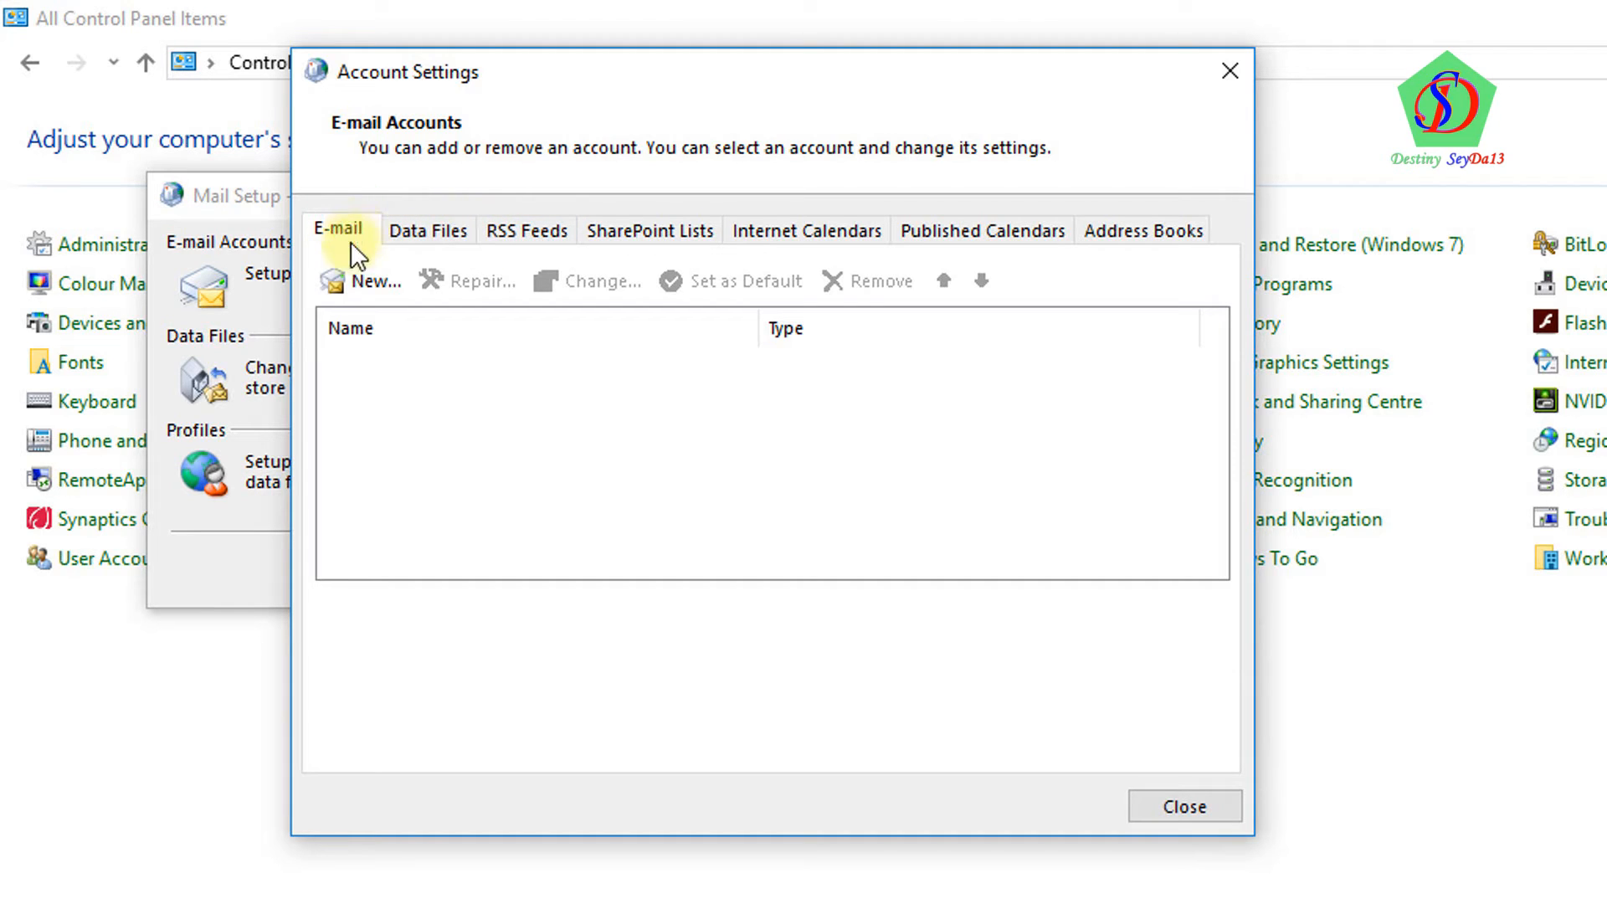
left_click(364, 288)
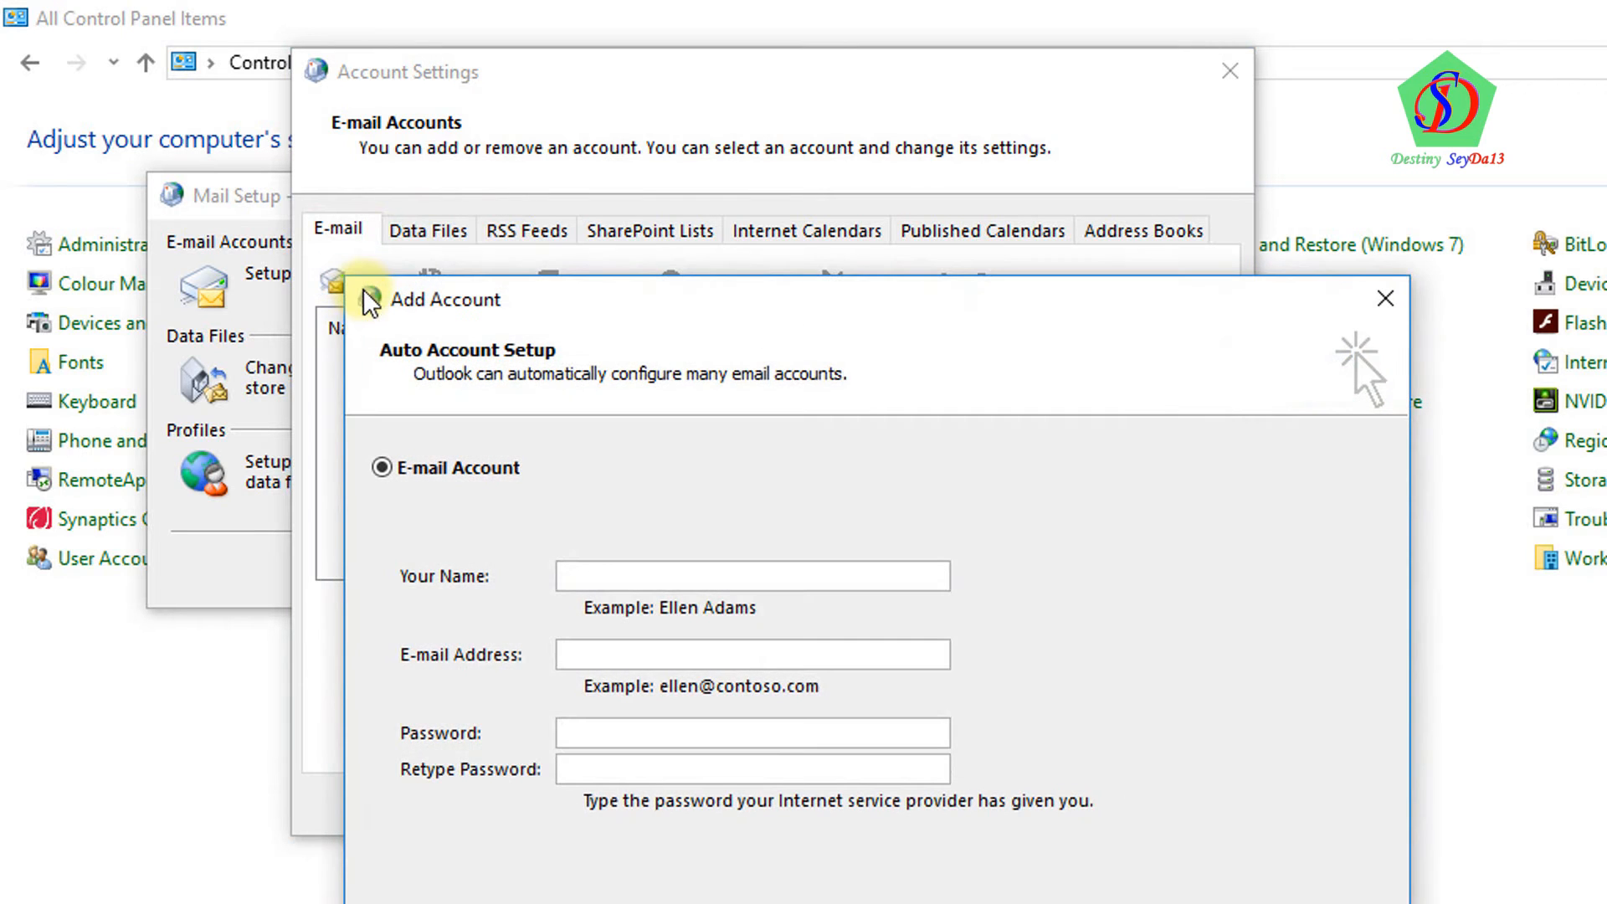
left_click_drag(595, 107, 569, 94)
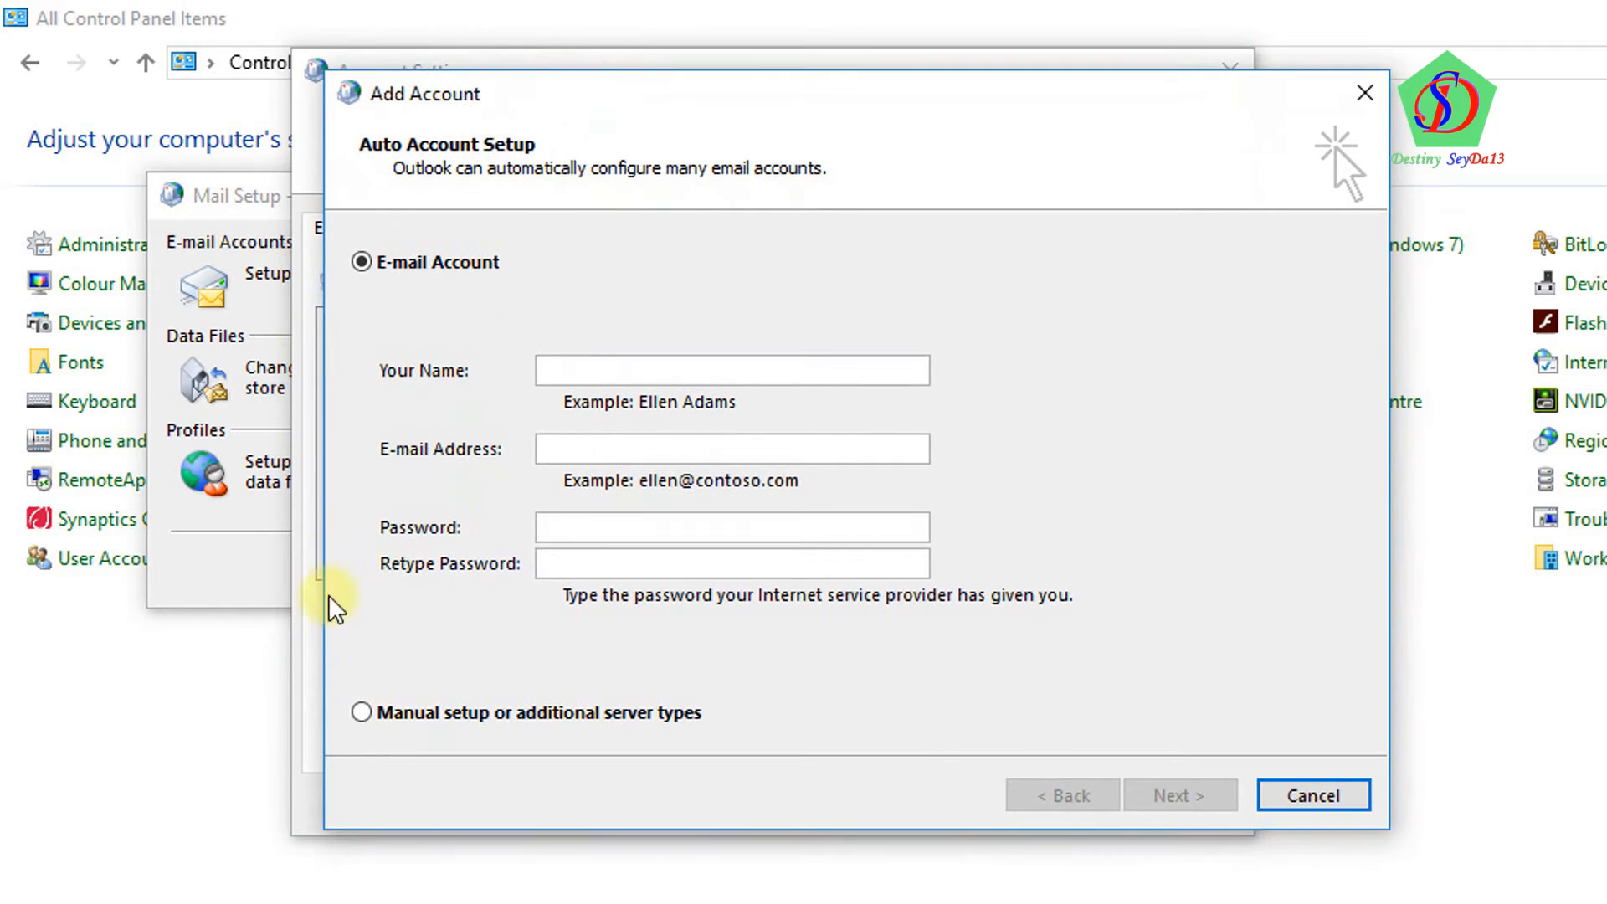
Choose manual setup with the POP or IMAP service type
left_click(361, 713)
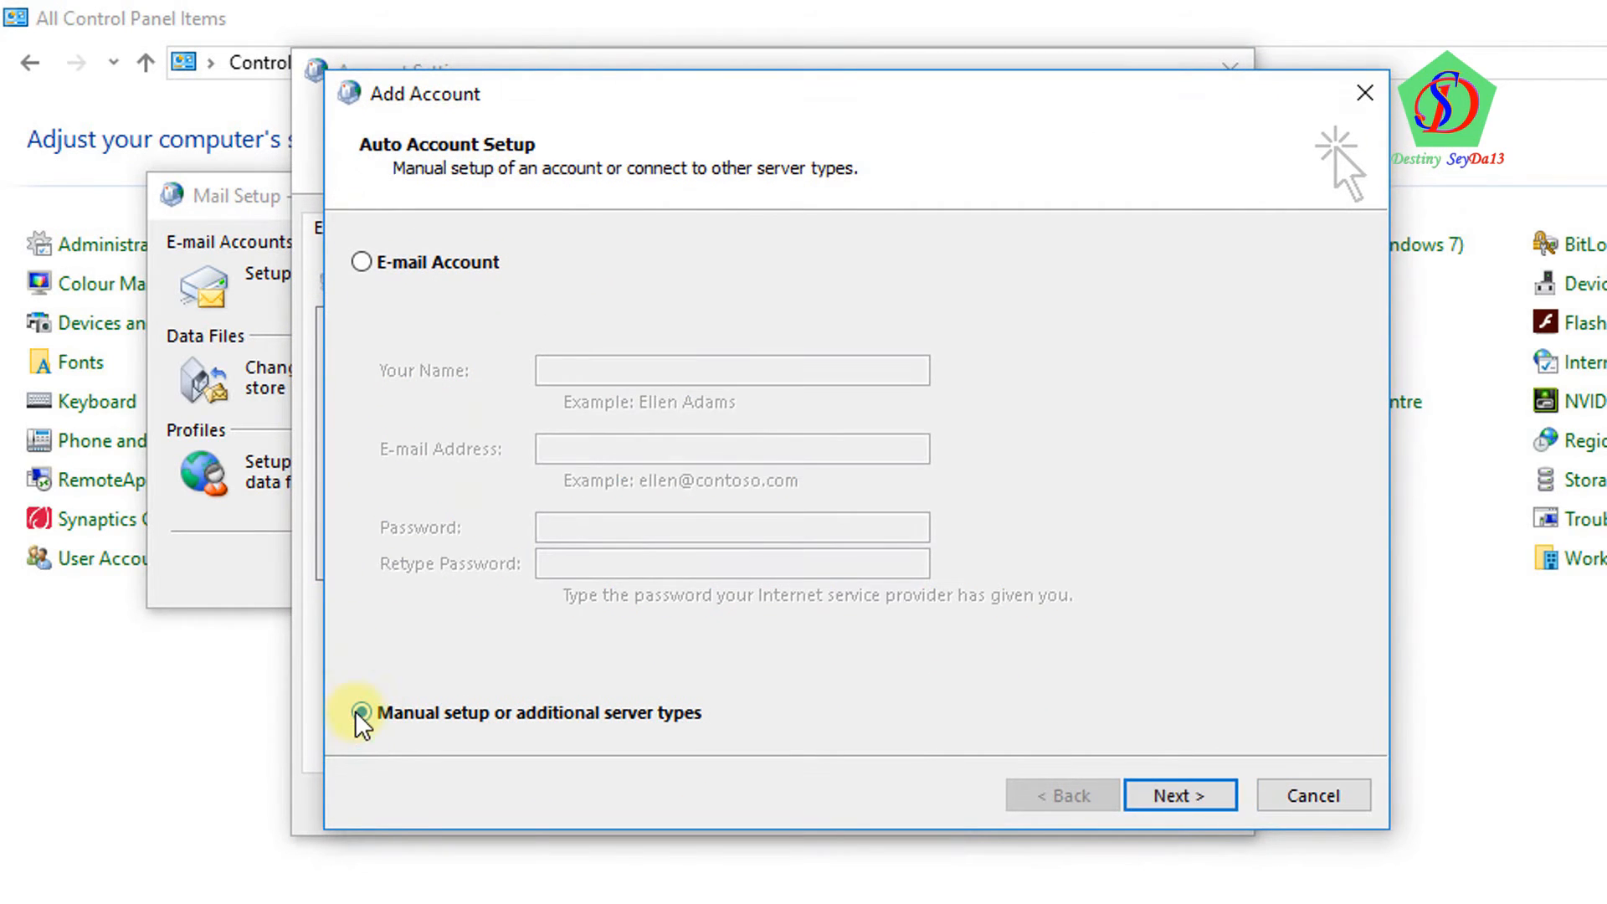
left_click(1195, 805)
left_click(445, 387)
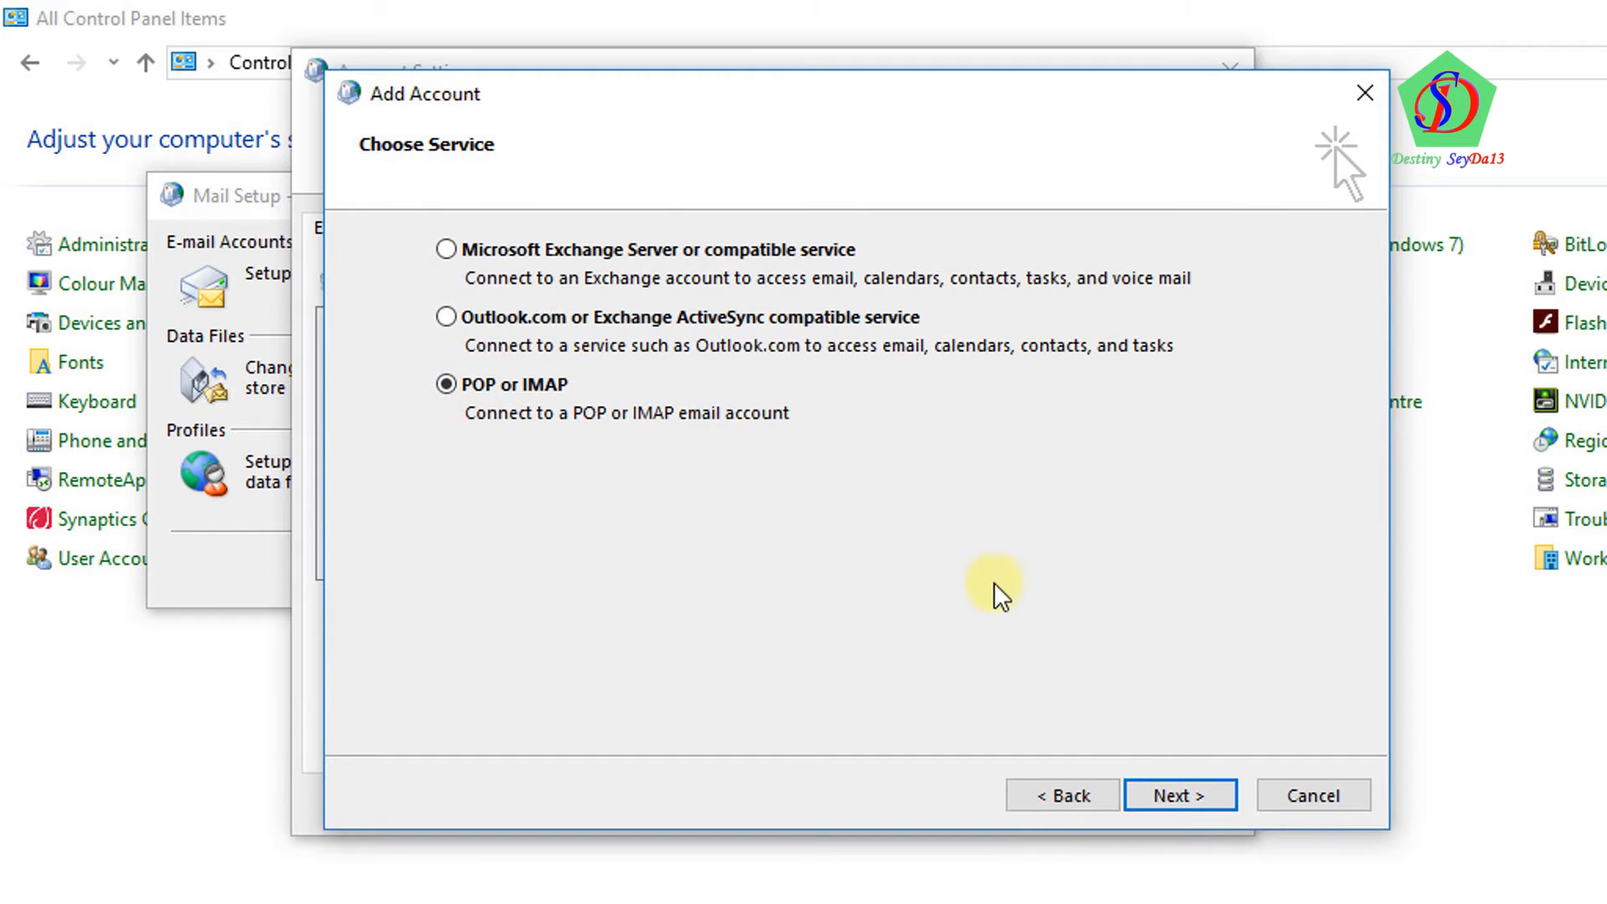
left_click(1218, 792)
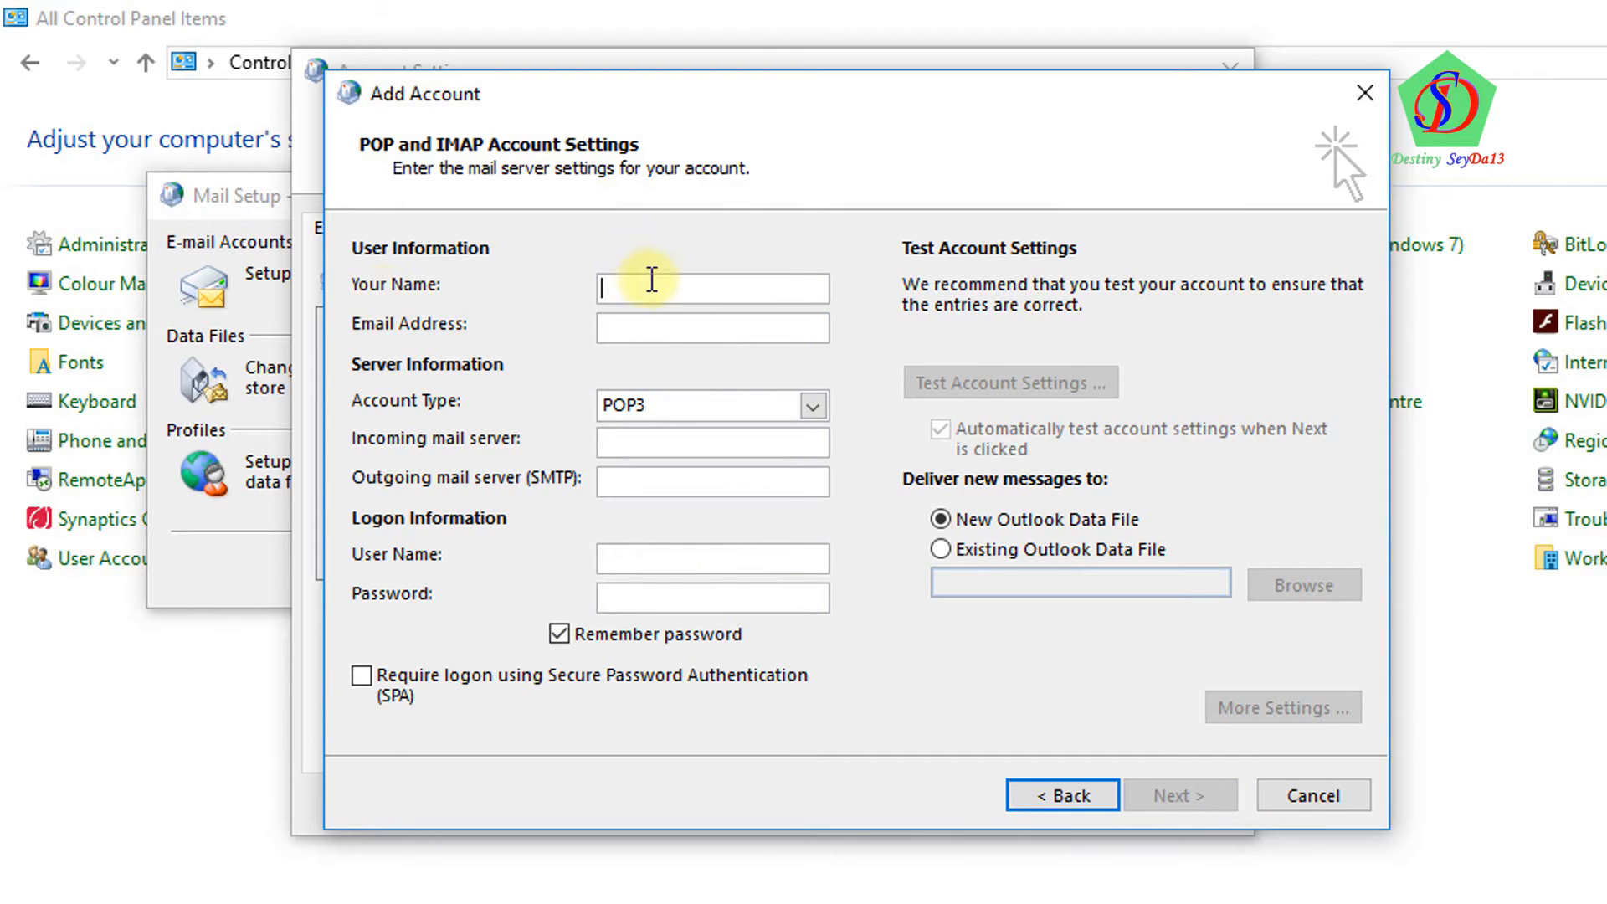
Enter 'My name' as the display name and the Gmail address as the e-mail address
left_click(665, 283)
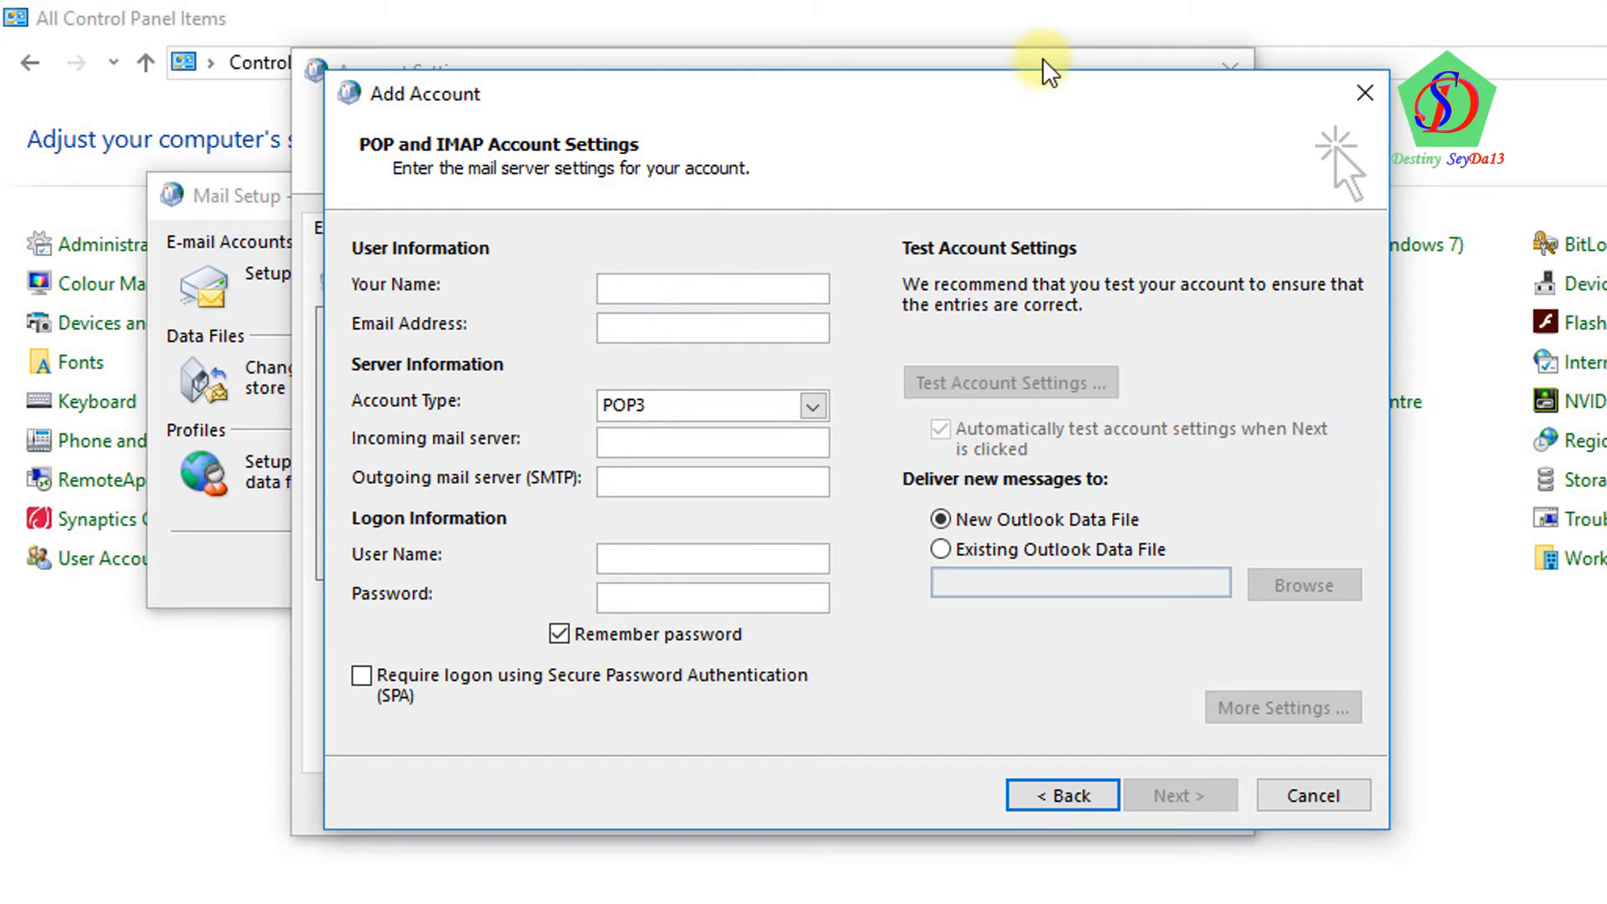
left_click(714, 290)
type("N")
key("BackSpace")
type("Man")
key("BackSpace")
key("BackSpace")
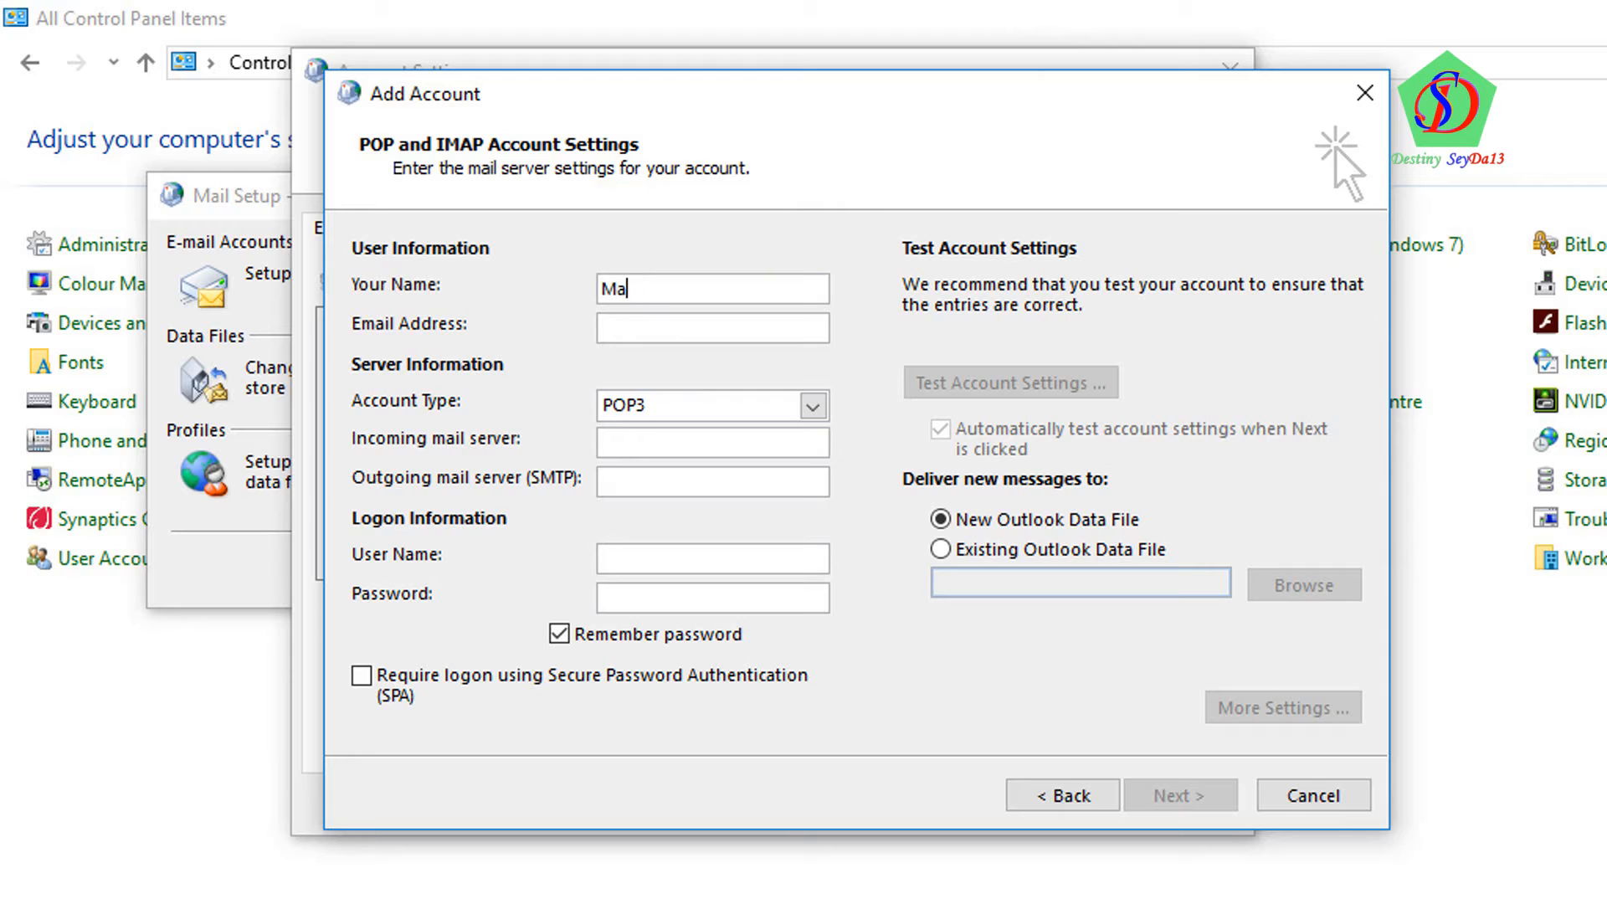
type("y name")
left_click(655, 329)
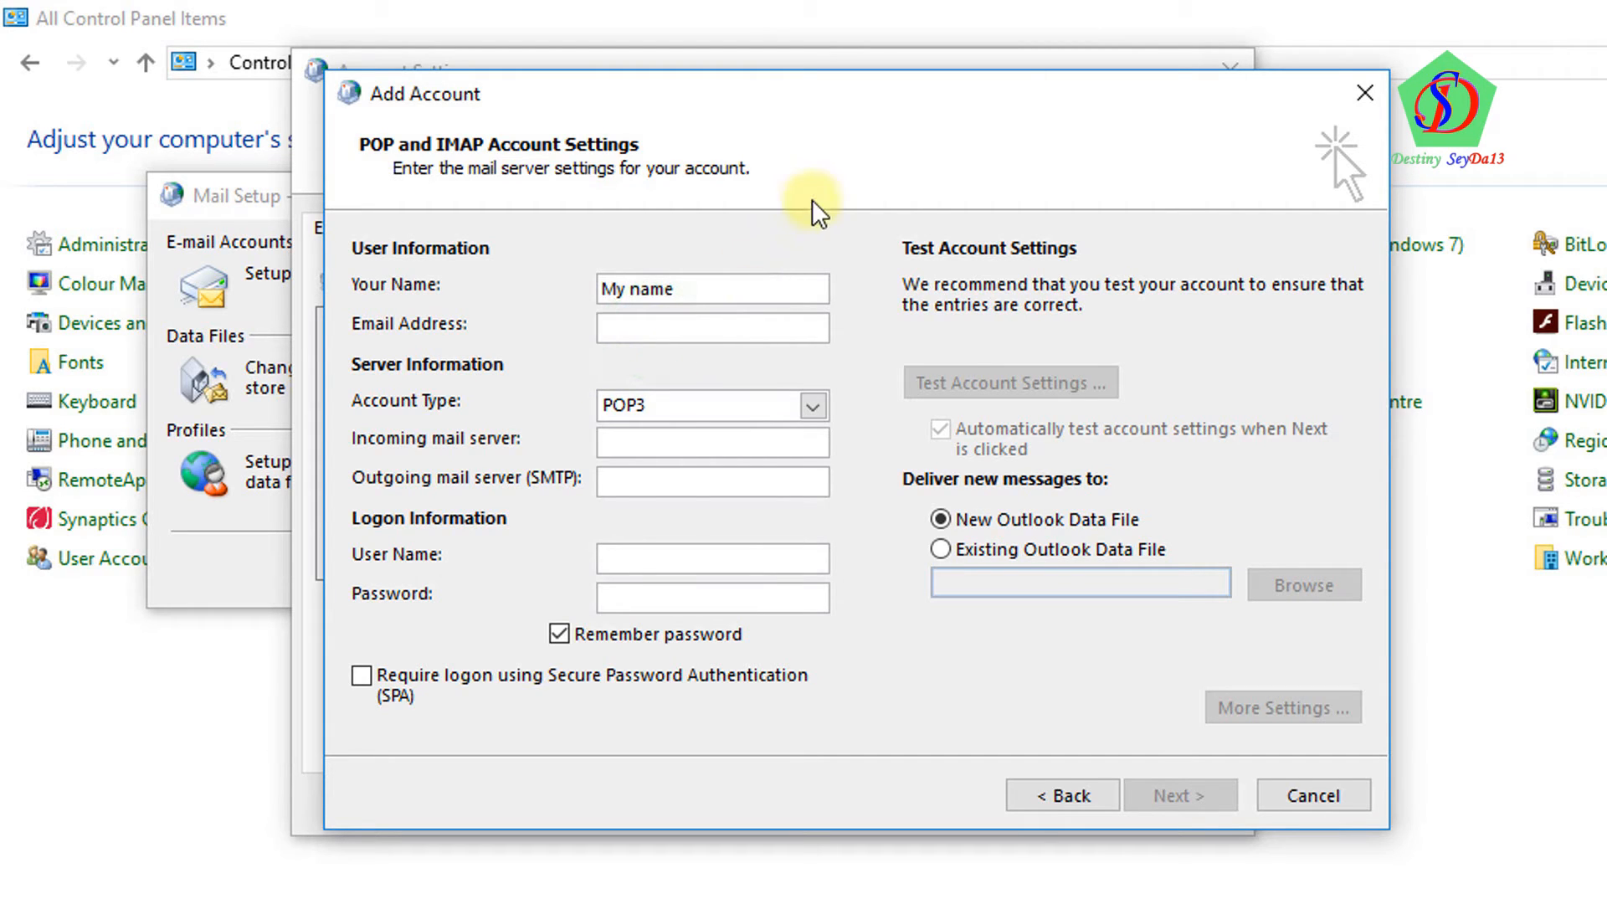
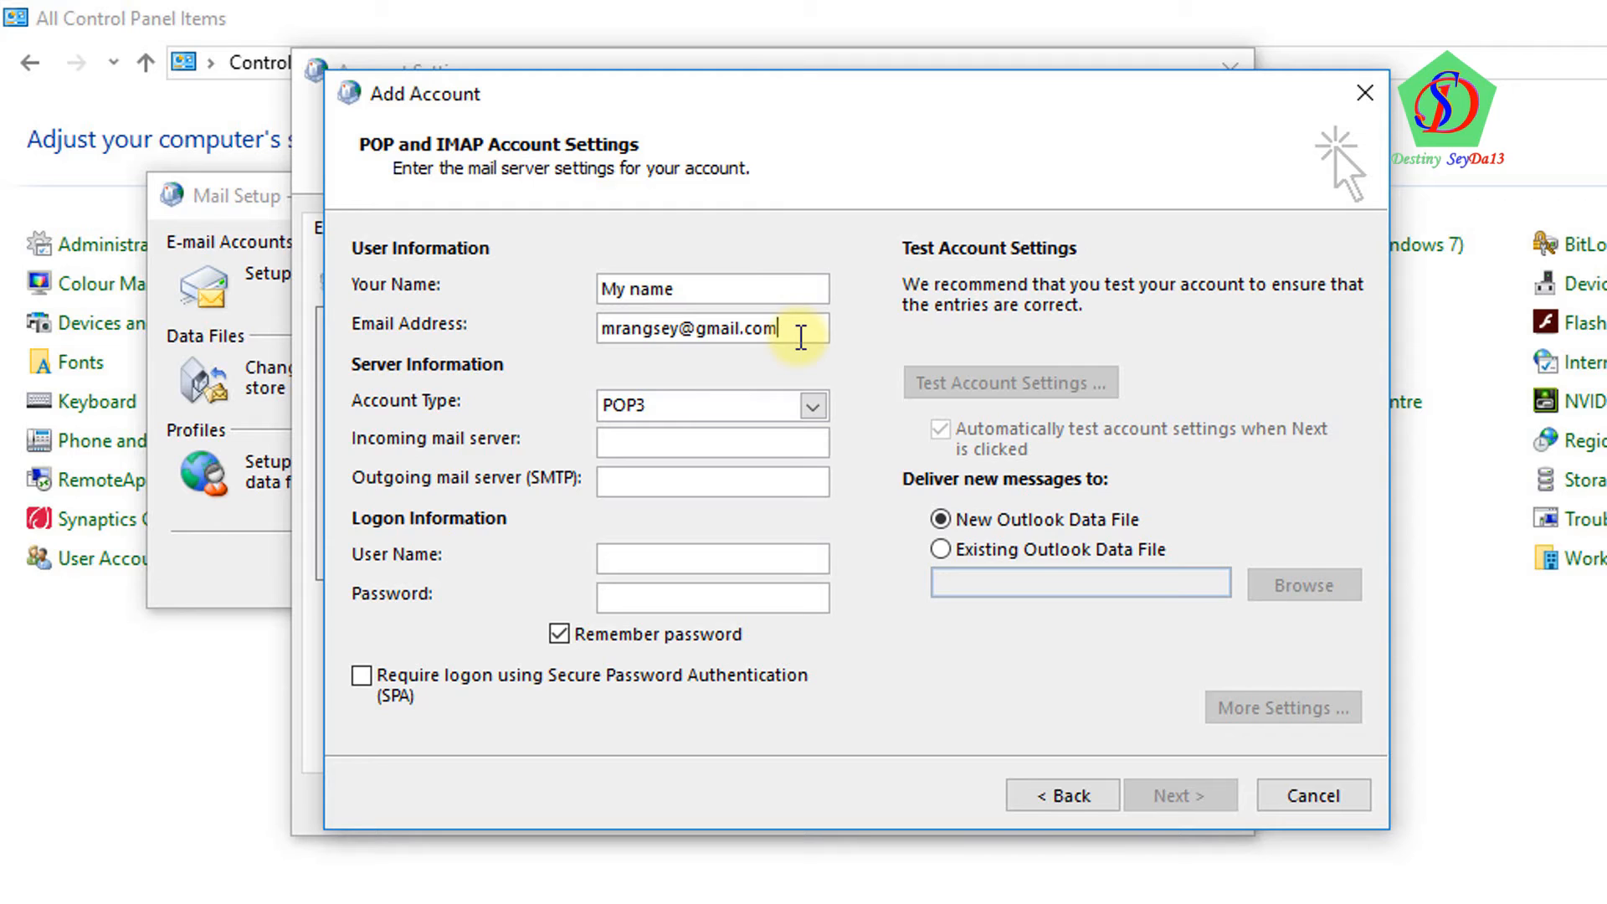
Set account type IMAP, servers imap.gmail.com and smtp.gmail.com, and the full Gmail address as user name
left_click(783, 404)
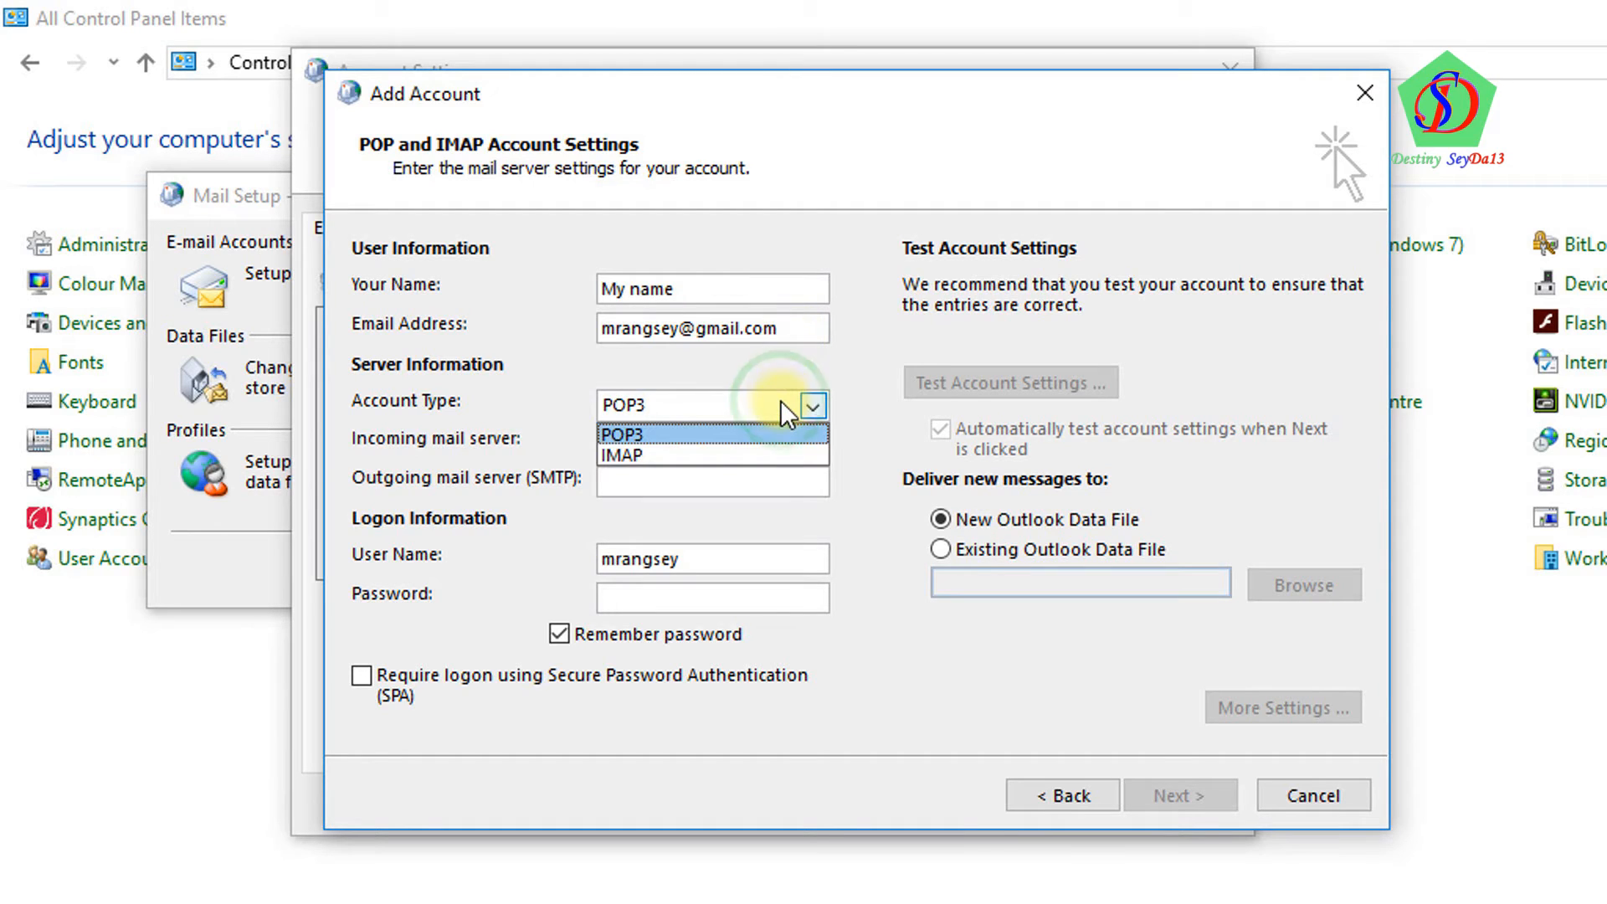
left_click(781, 455)
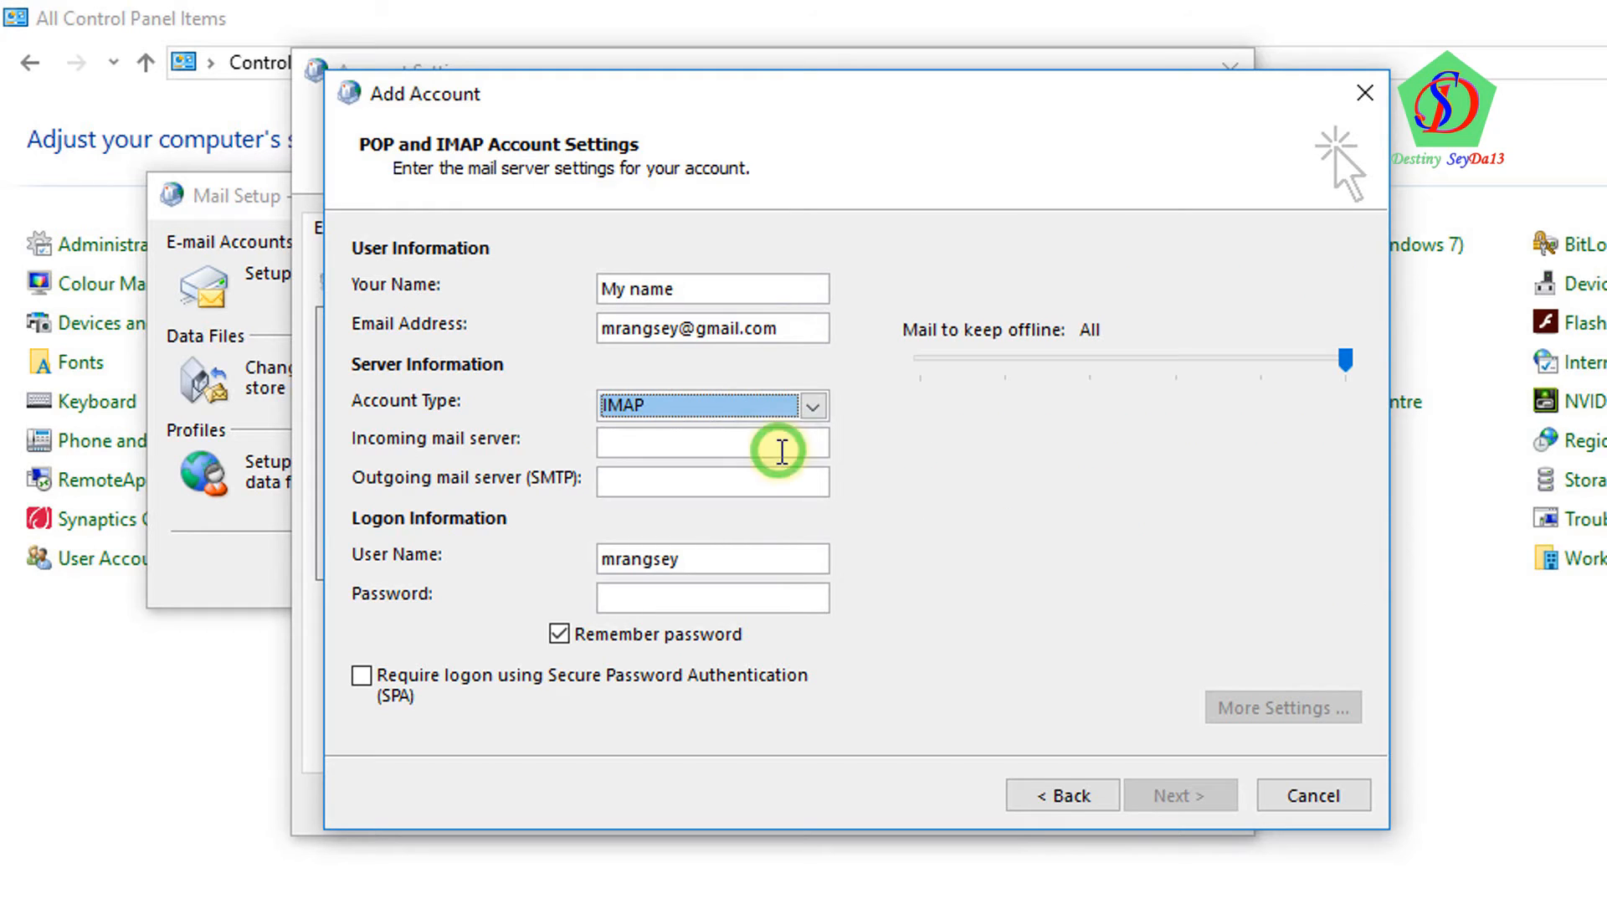
left_click(738, 448)
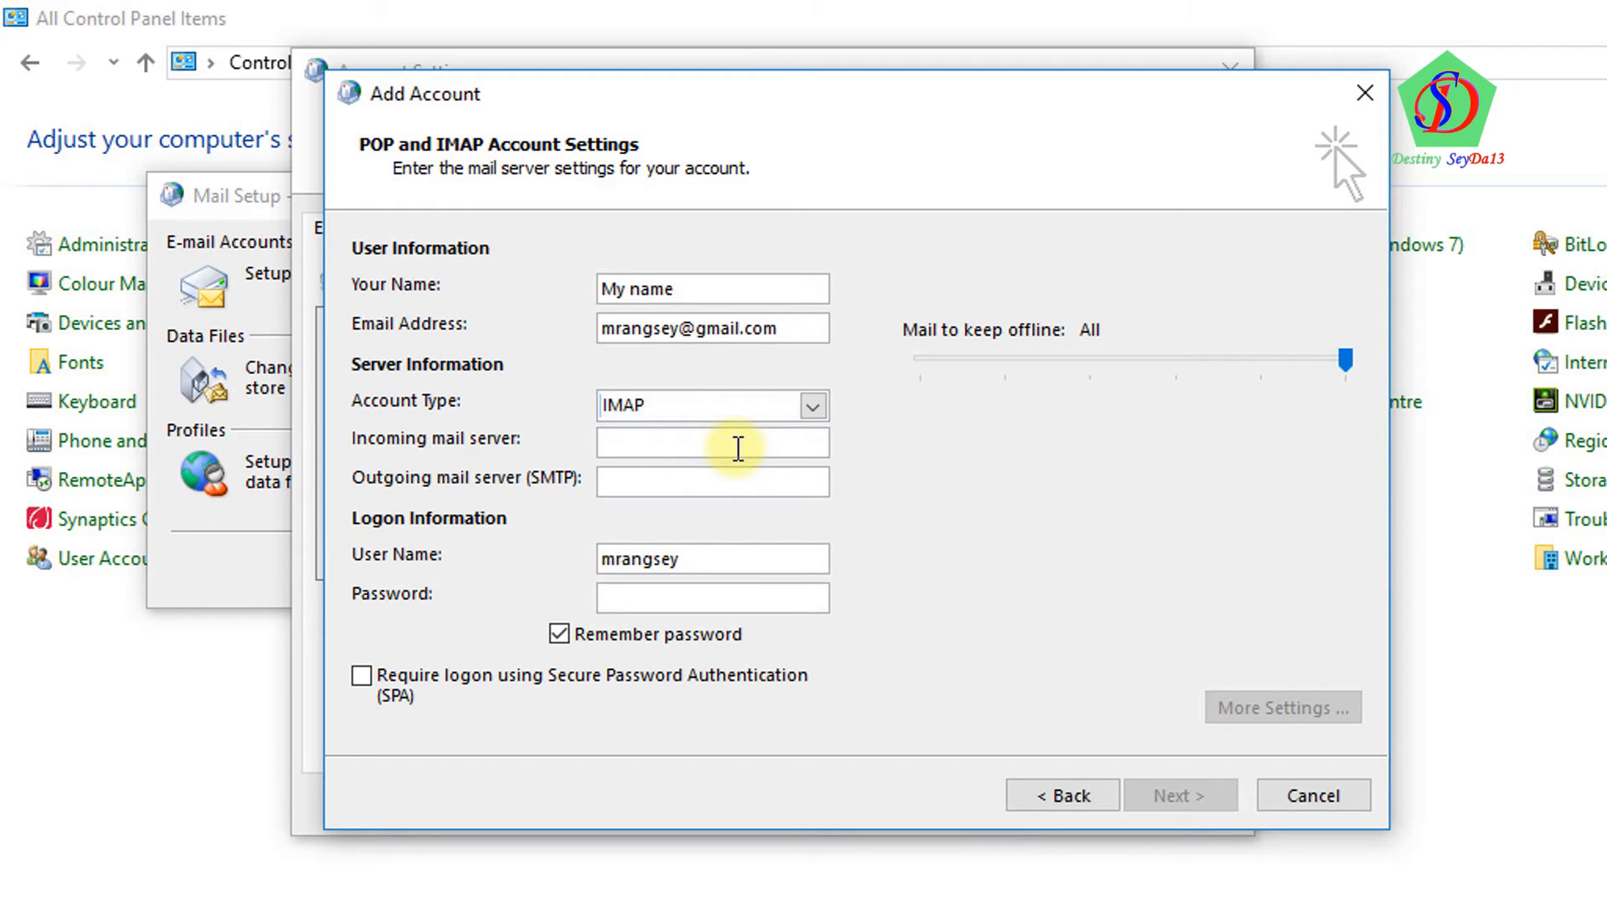
type("imap.gmail.com")
left_click(633, 559)
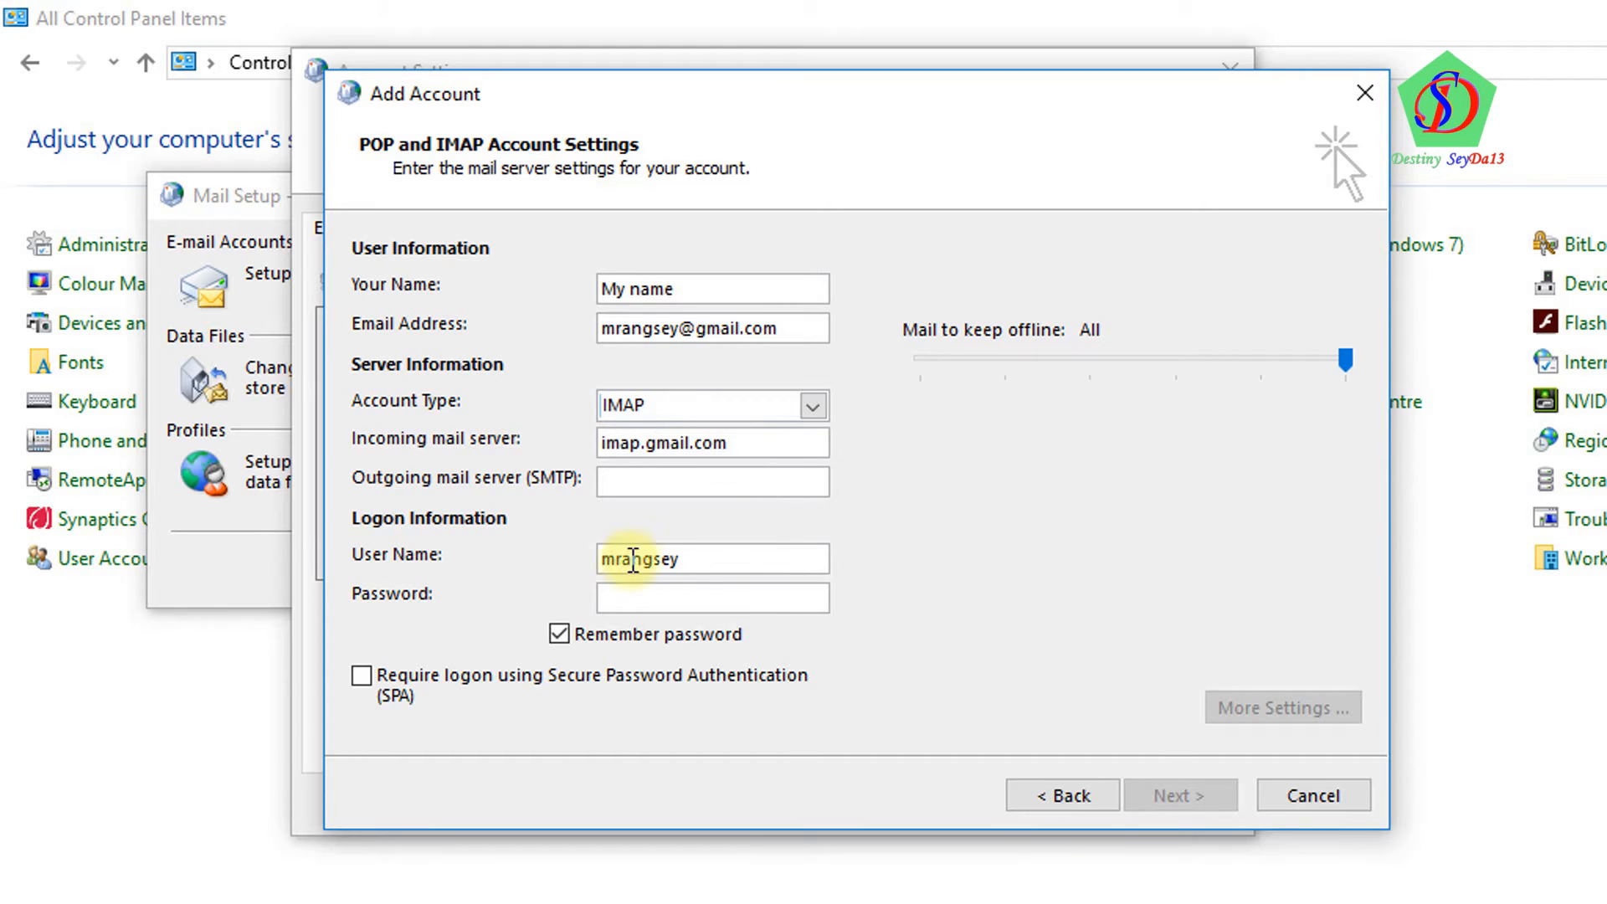
left_click(667, 476)
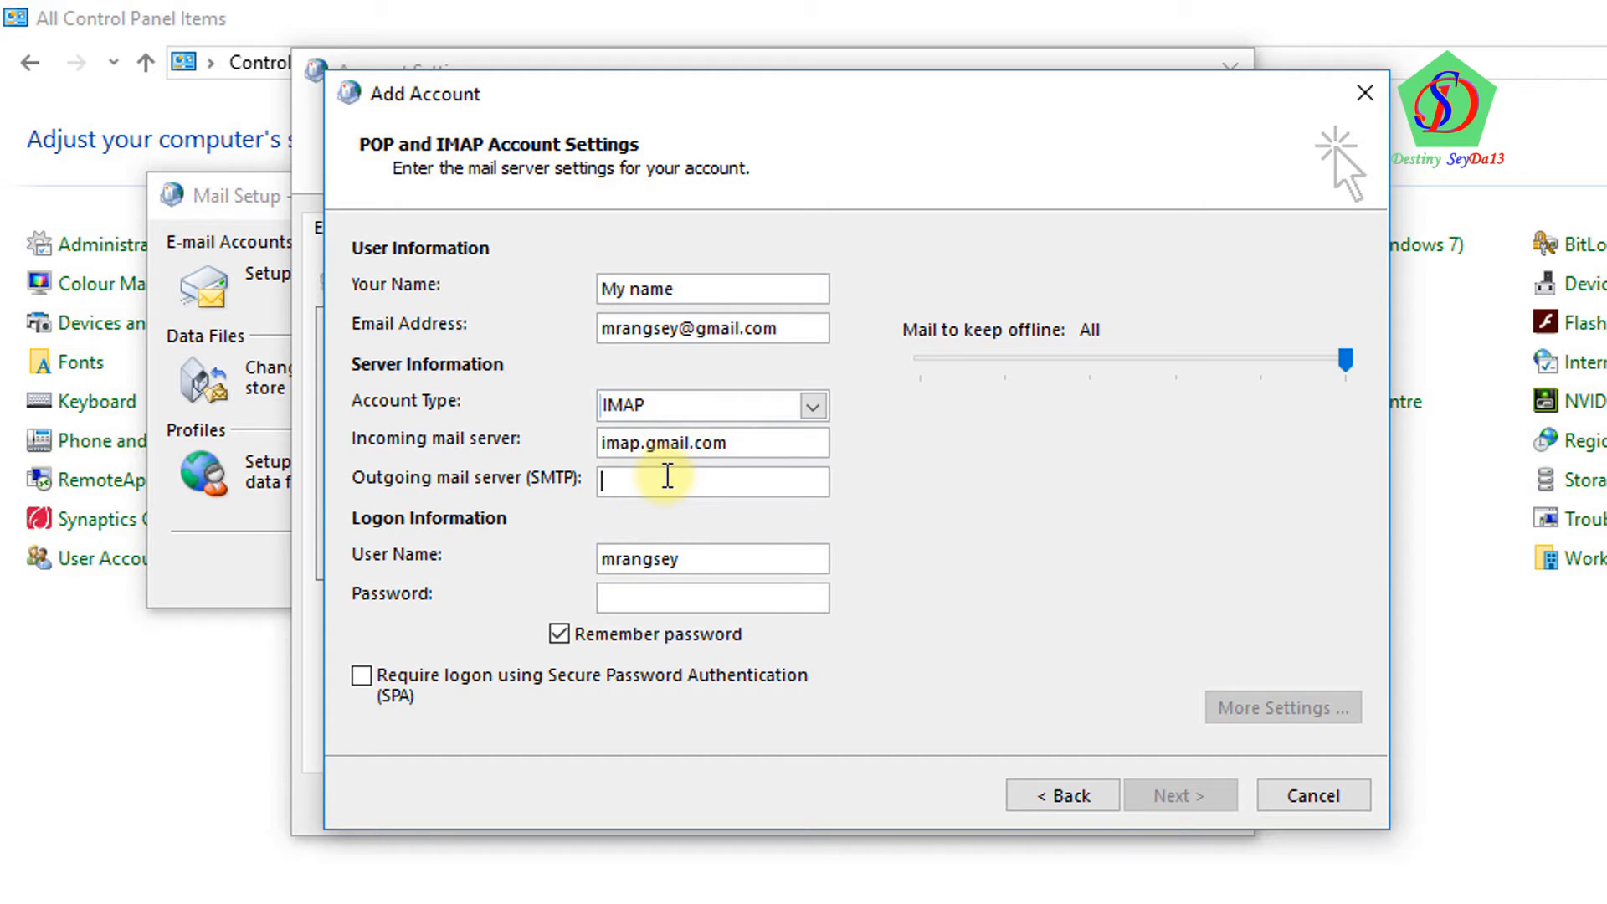
type("sm")
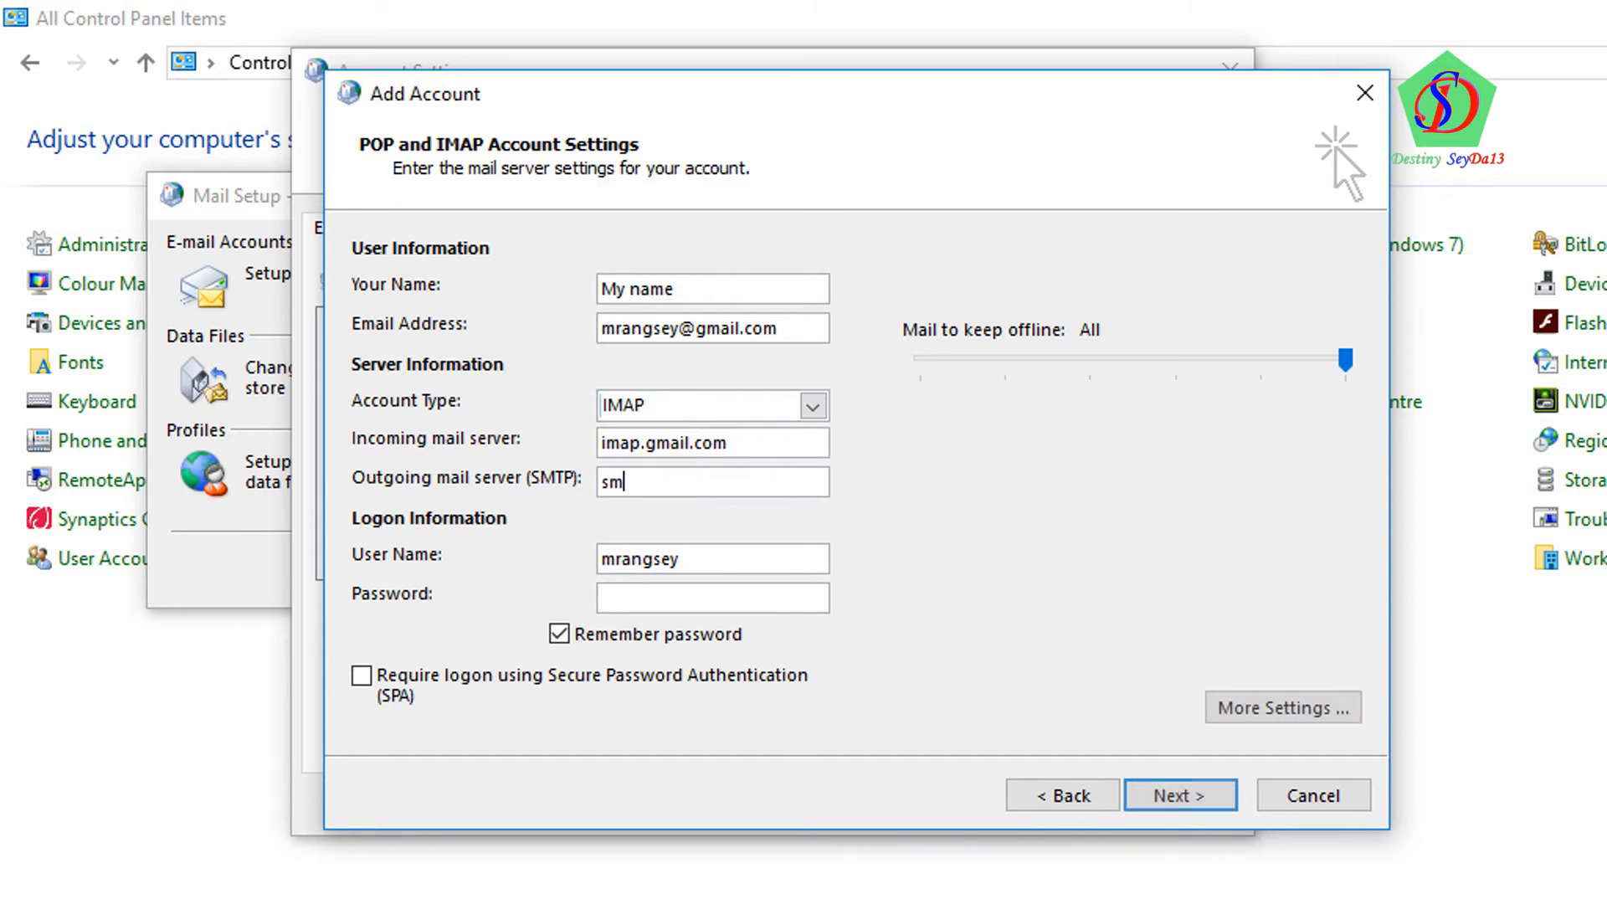
type("tp.gmail.com")
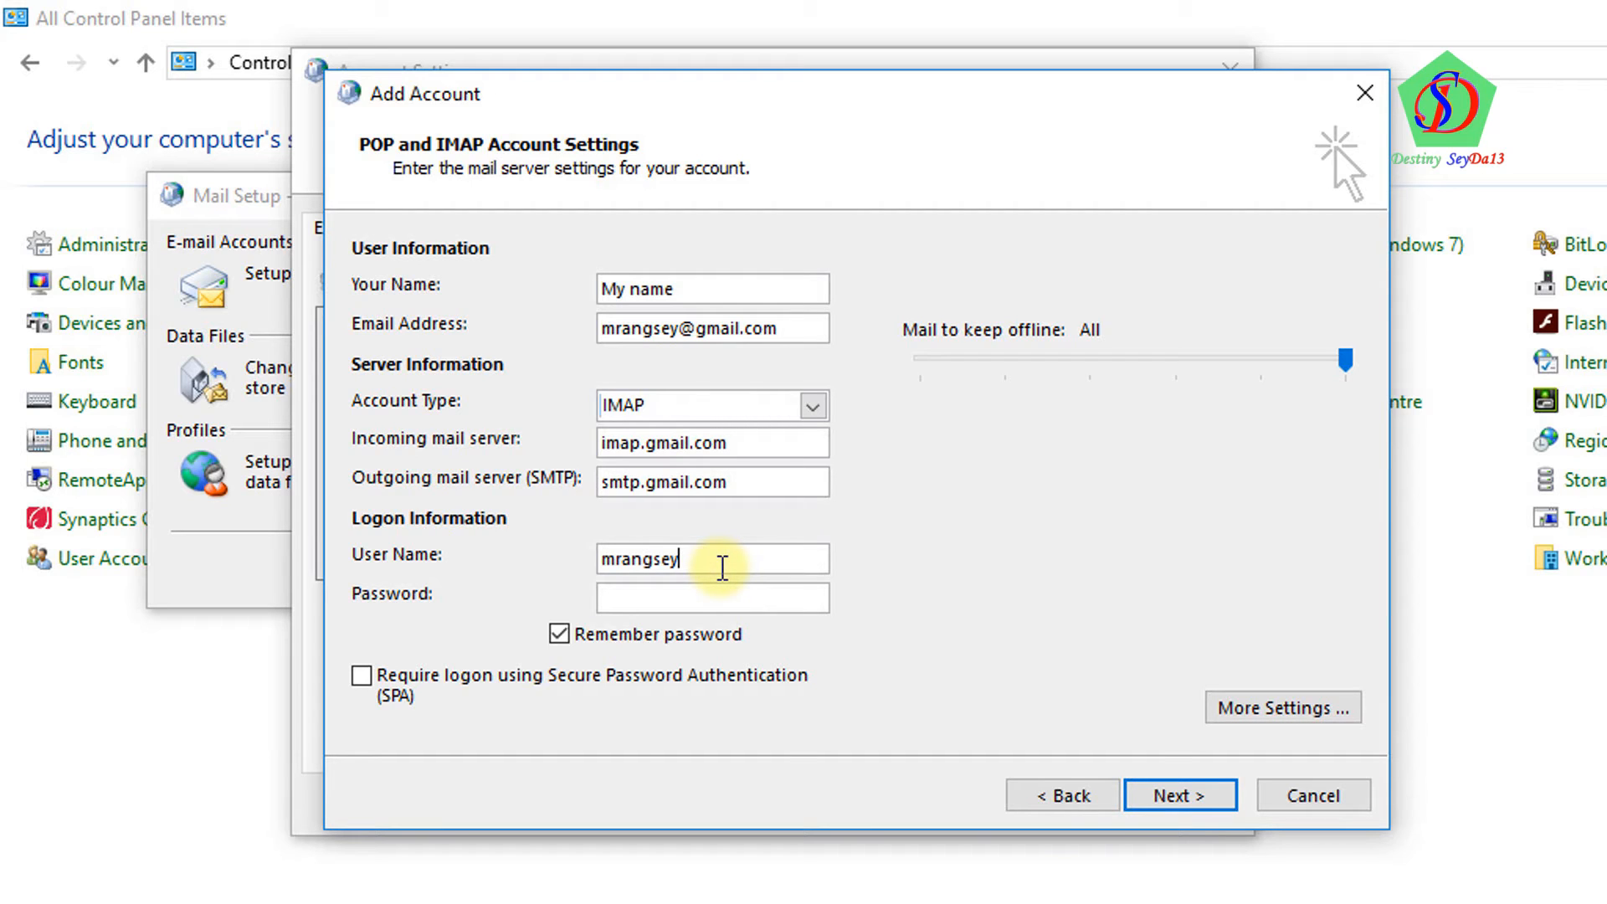
type("@gmail.com")
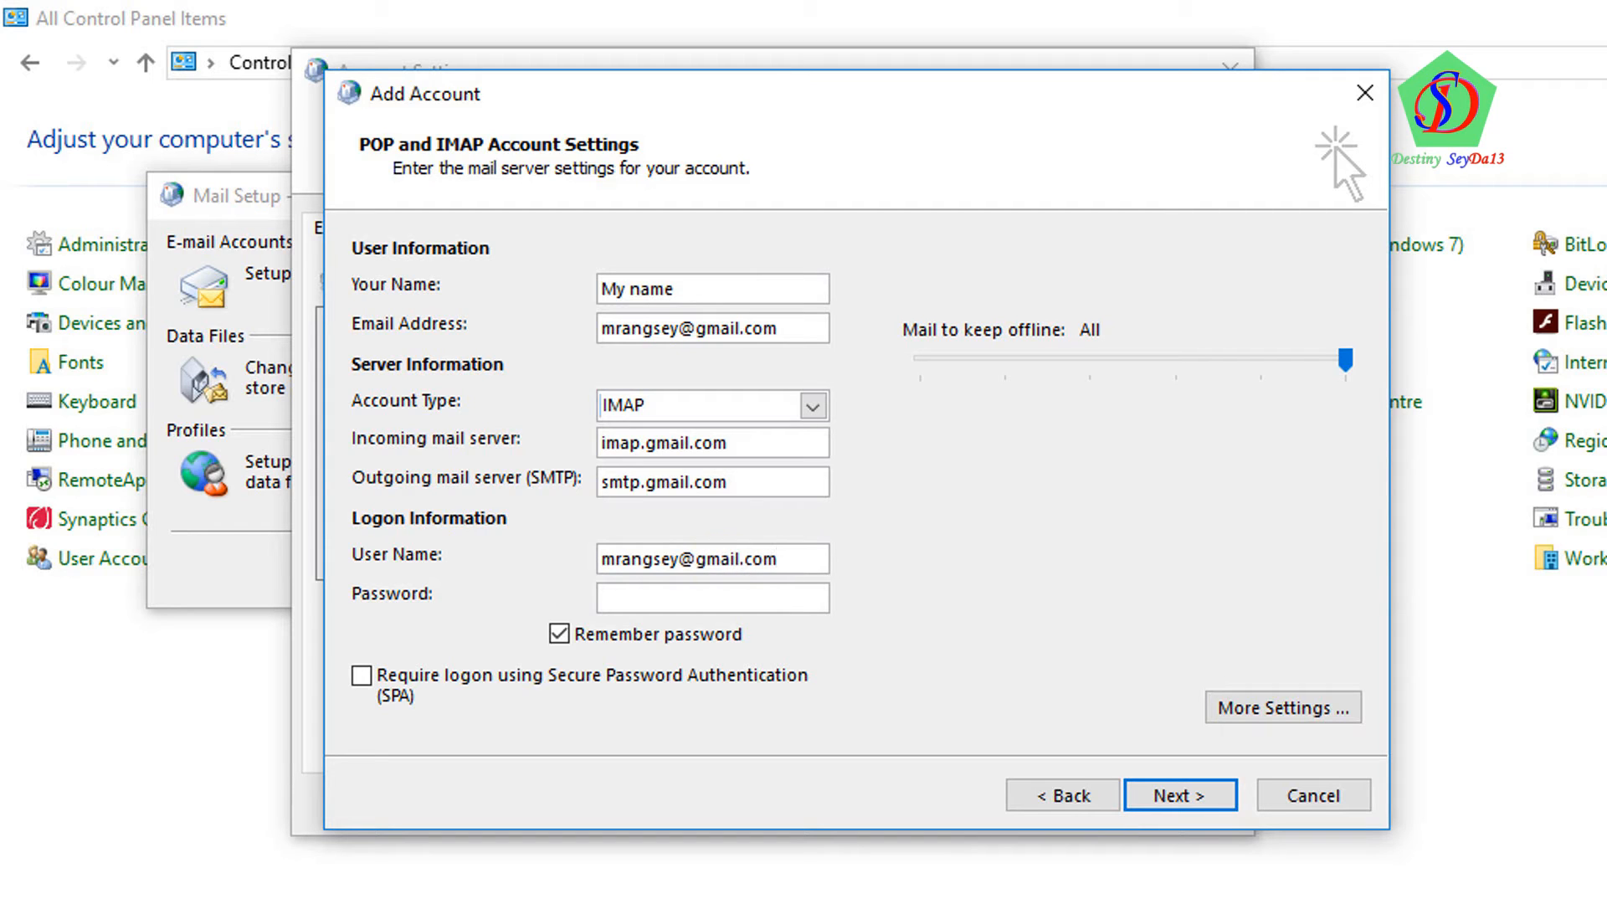
Enter the Gmail account password and set mail to keep offline to 1 month
left_click(656, 598)
type("******")
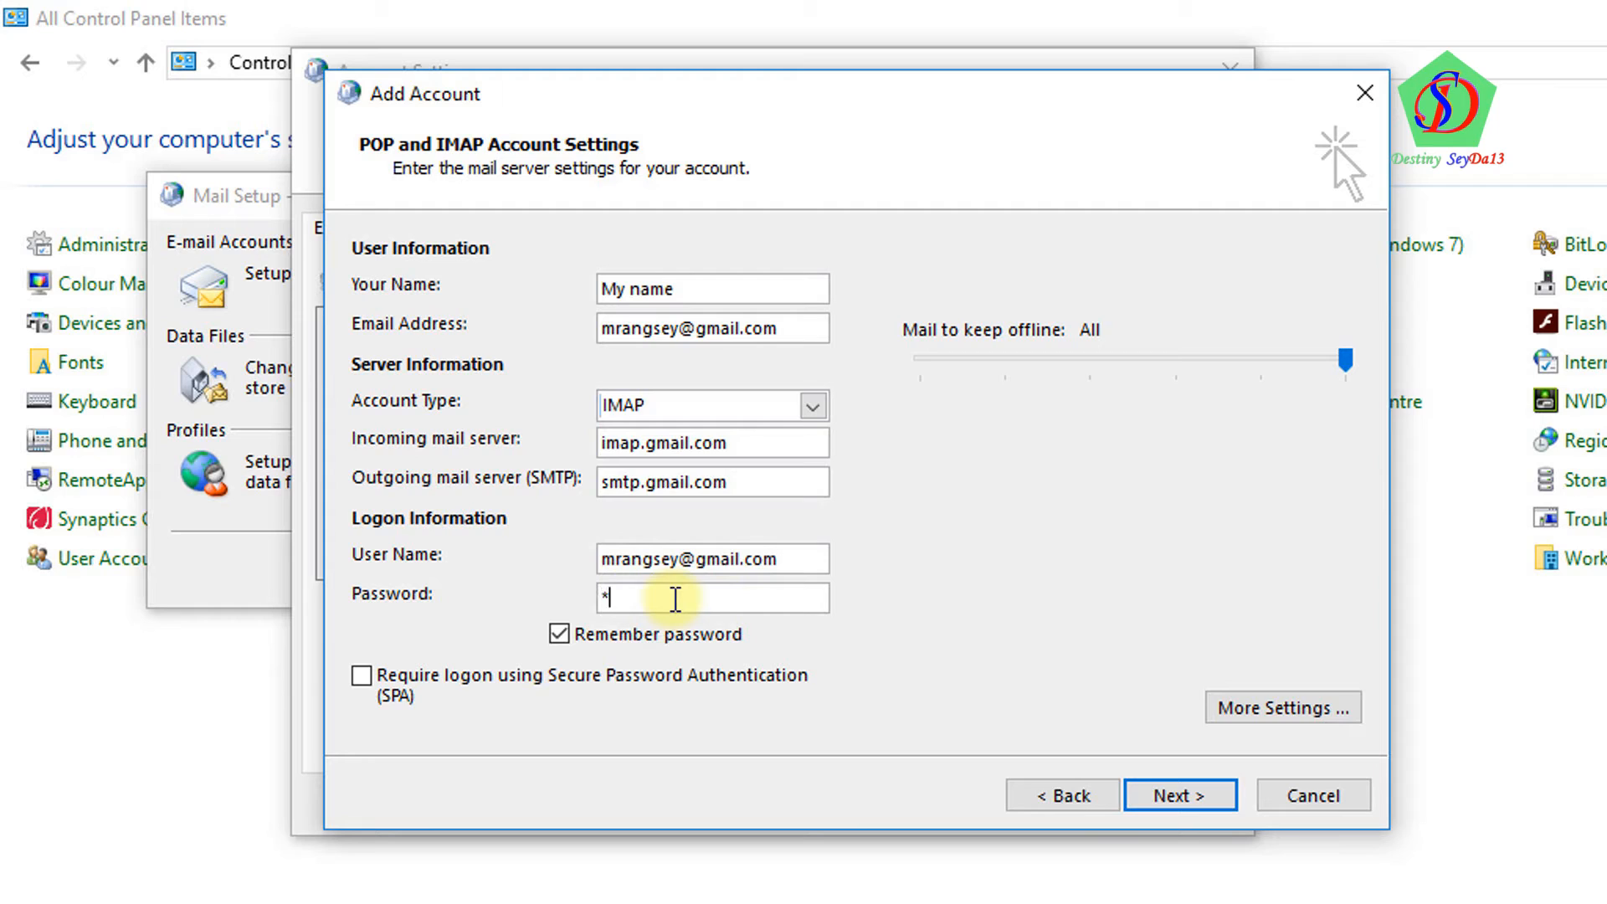
type("*****")
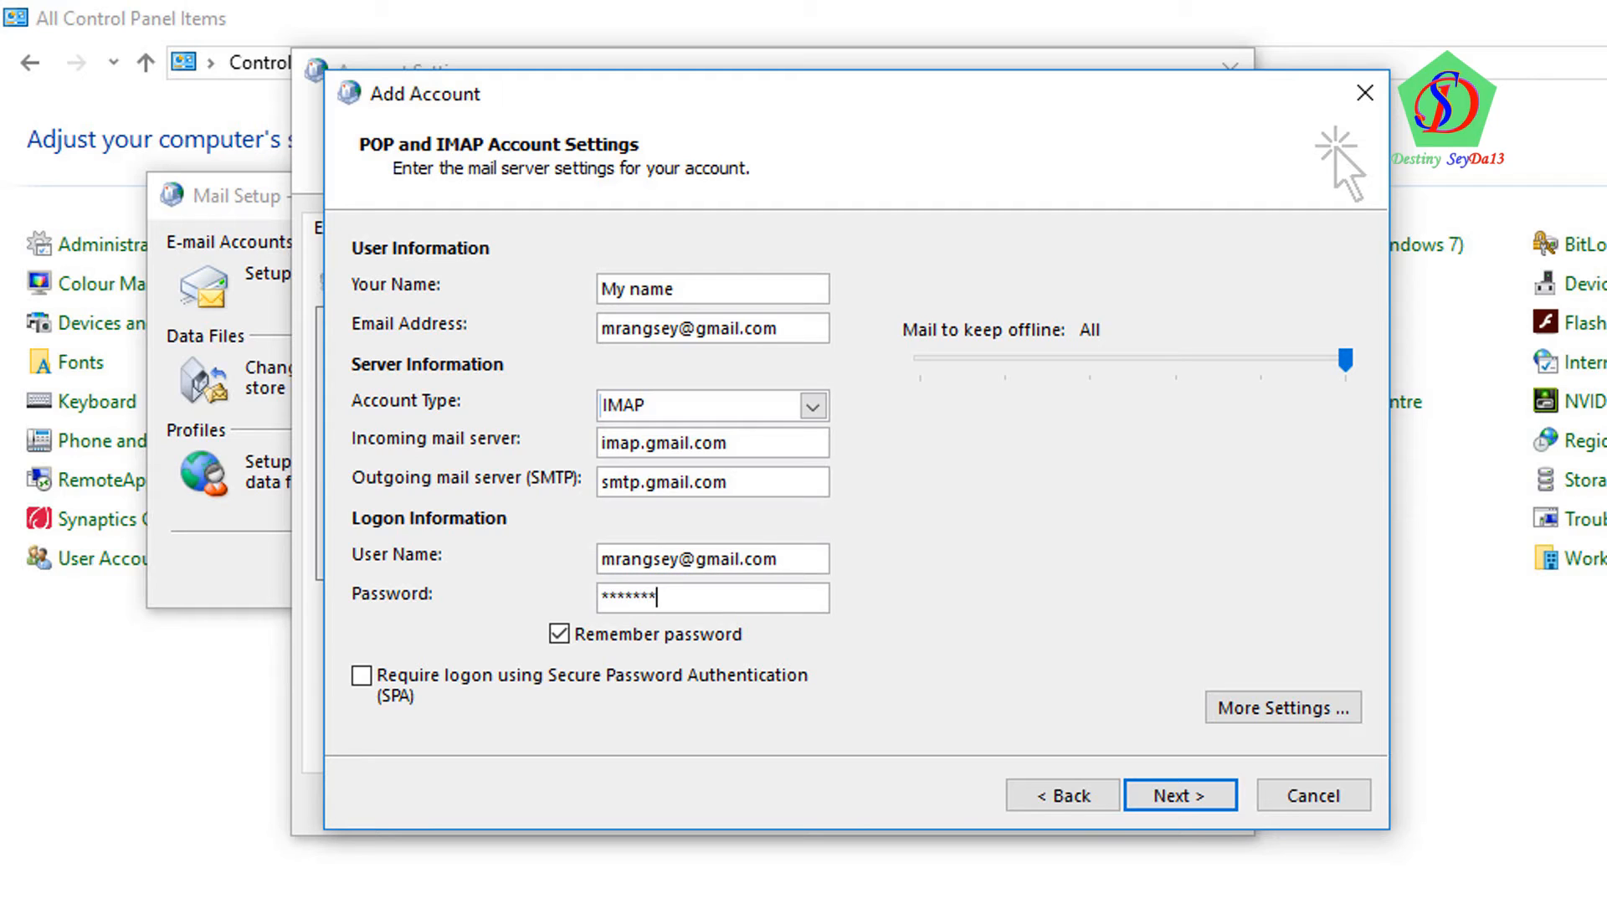
type("*****")
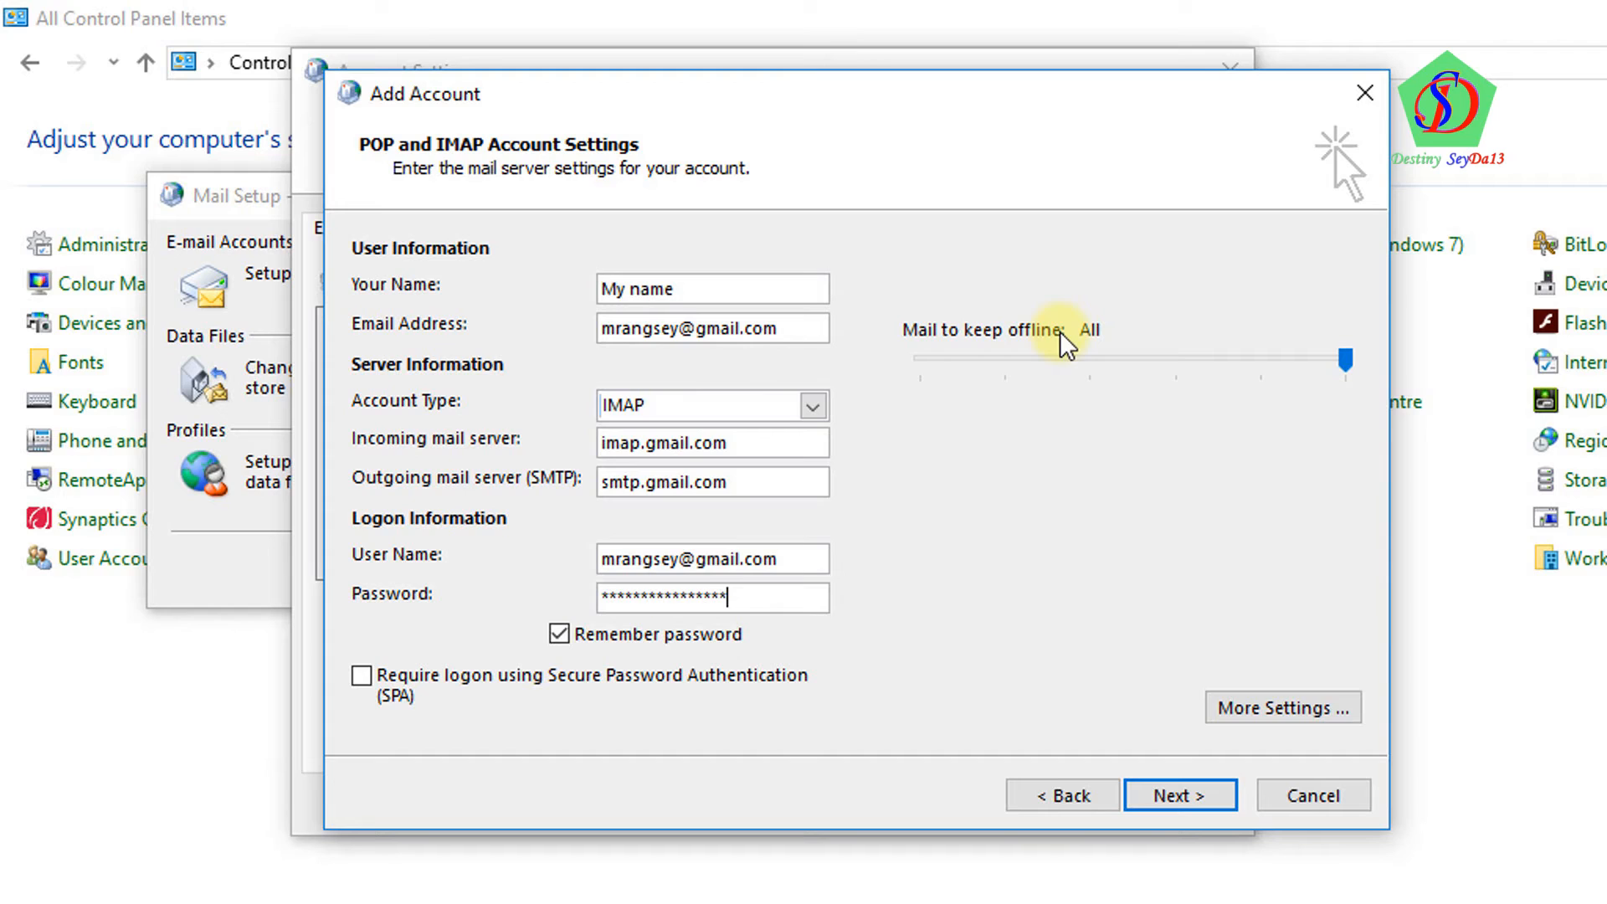
left_click_drag(1348, 372, 921, 362)
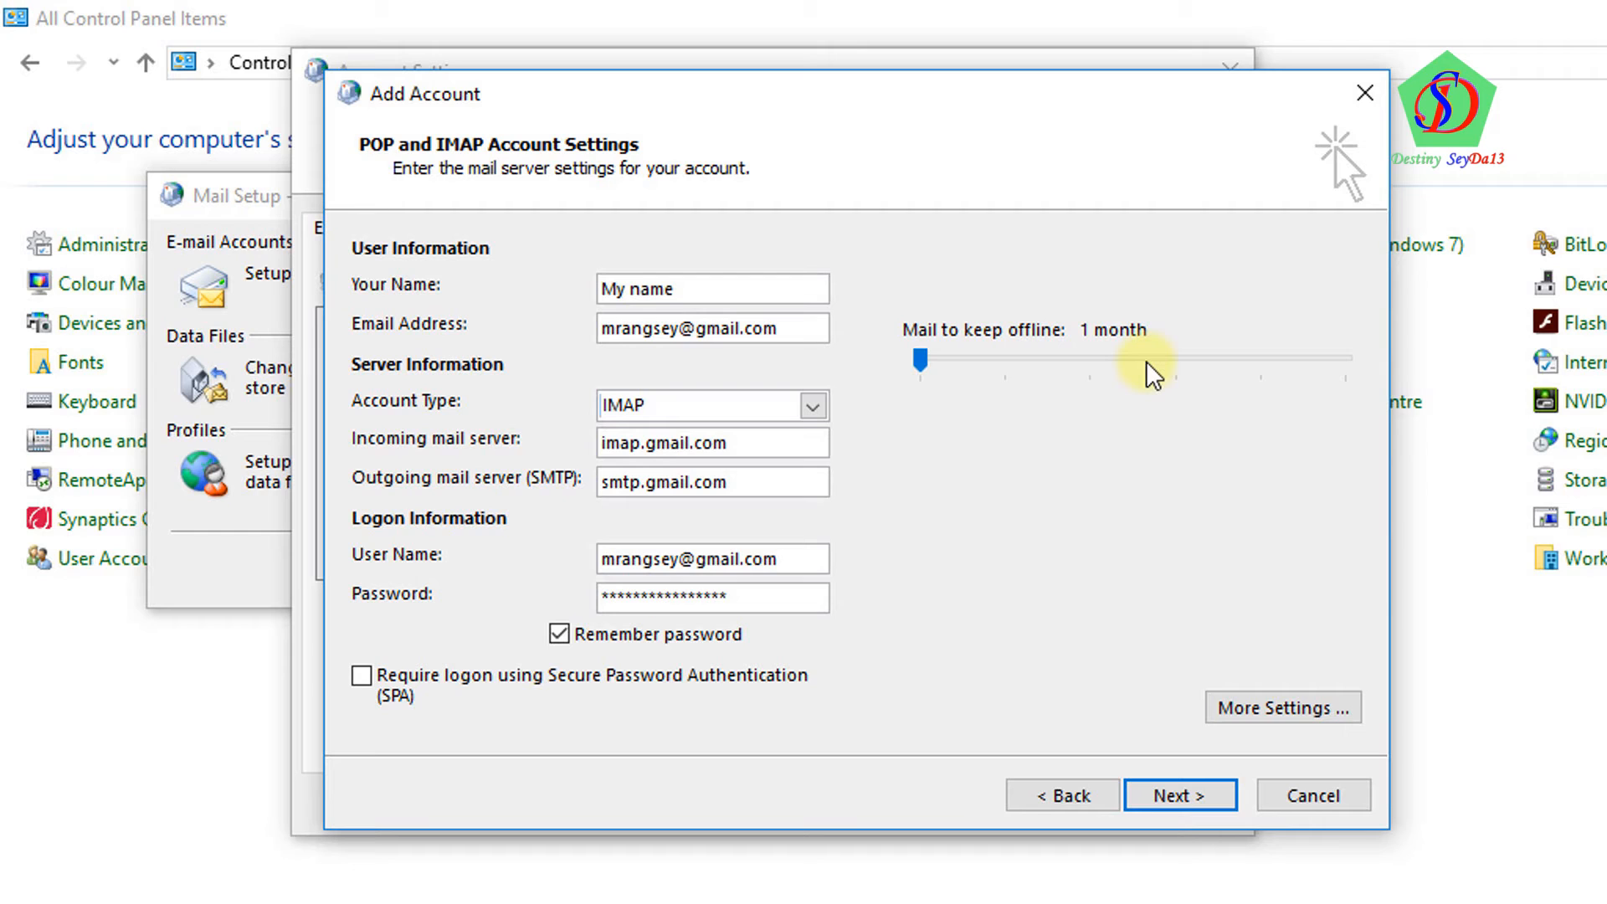
In More Settings, require authentication for the outgoing SMTP server
left_click(1261, 718)
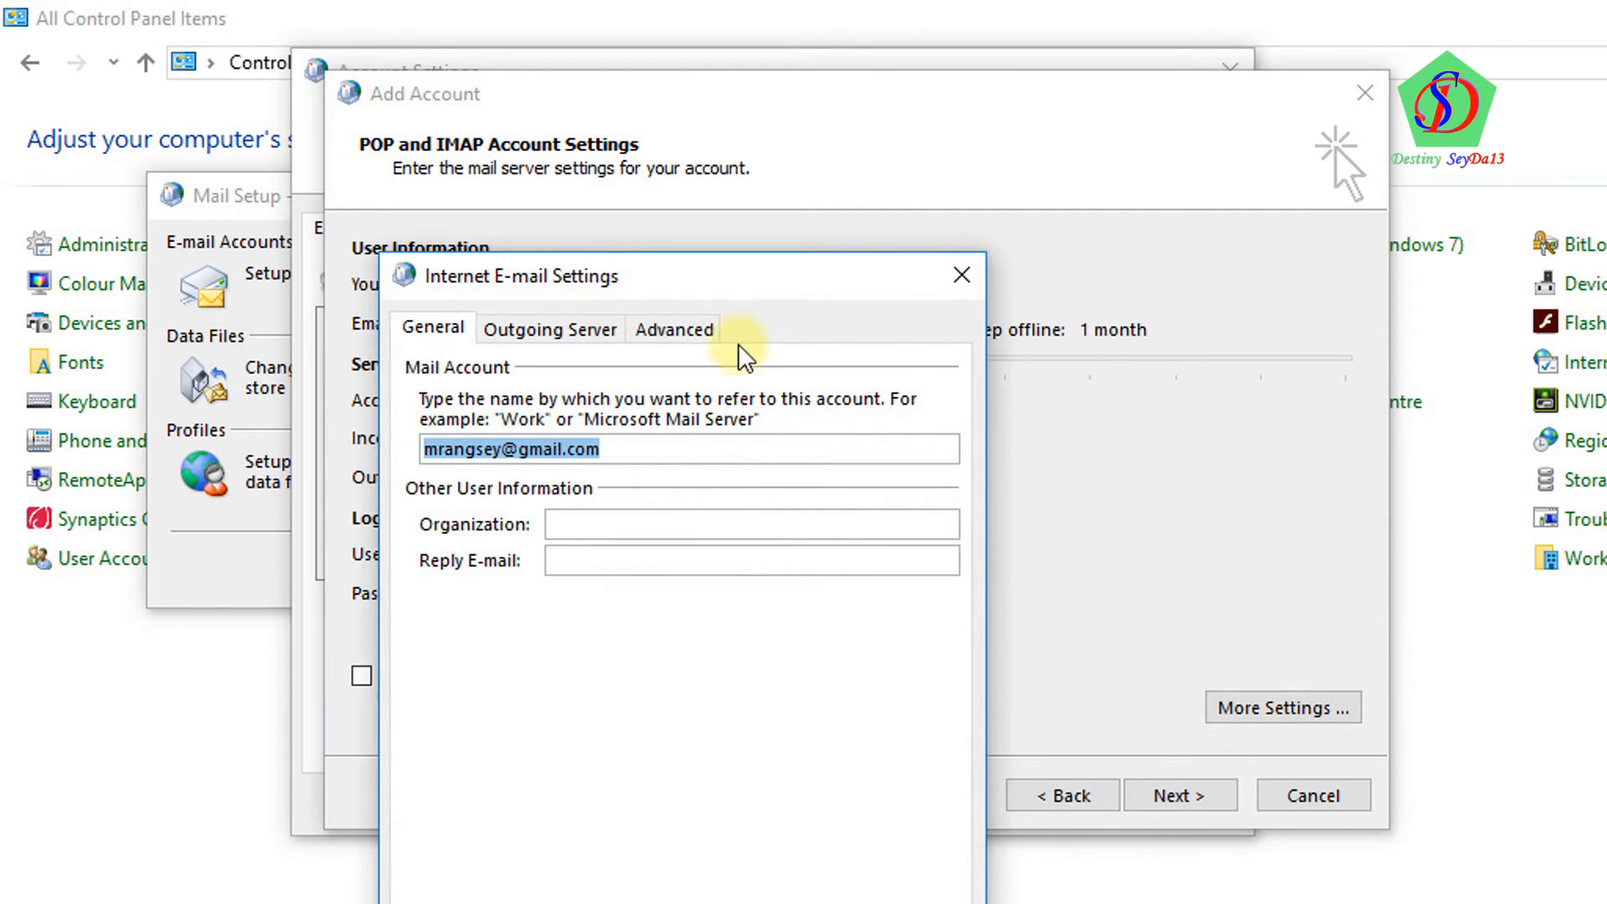
left_click_drag(762, 293, 851, 105)
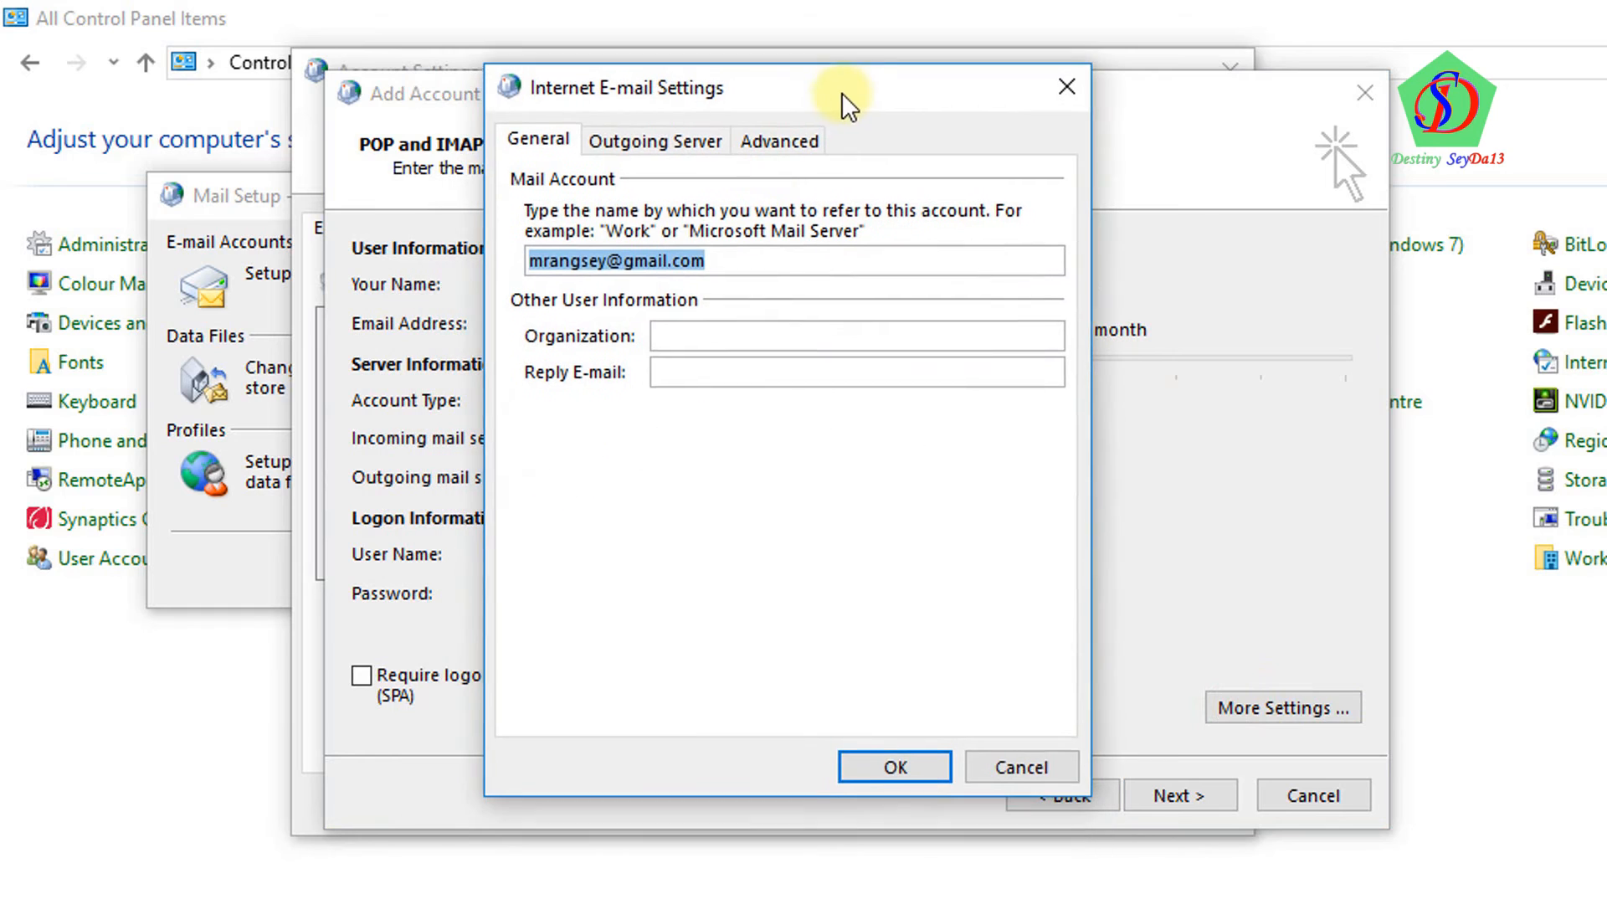
left_click(619, 152)
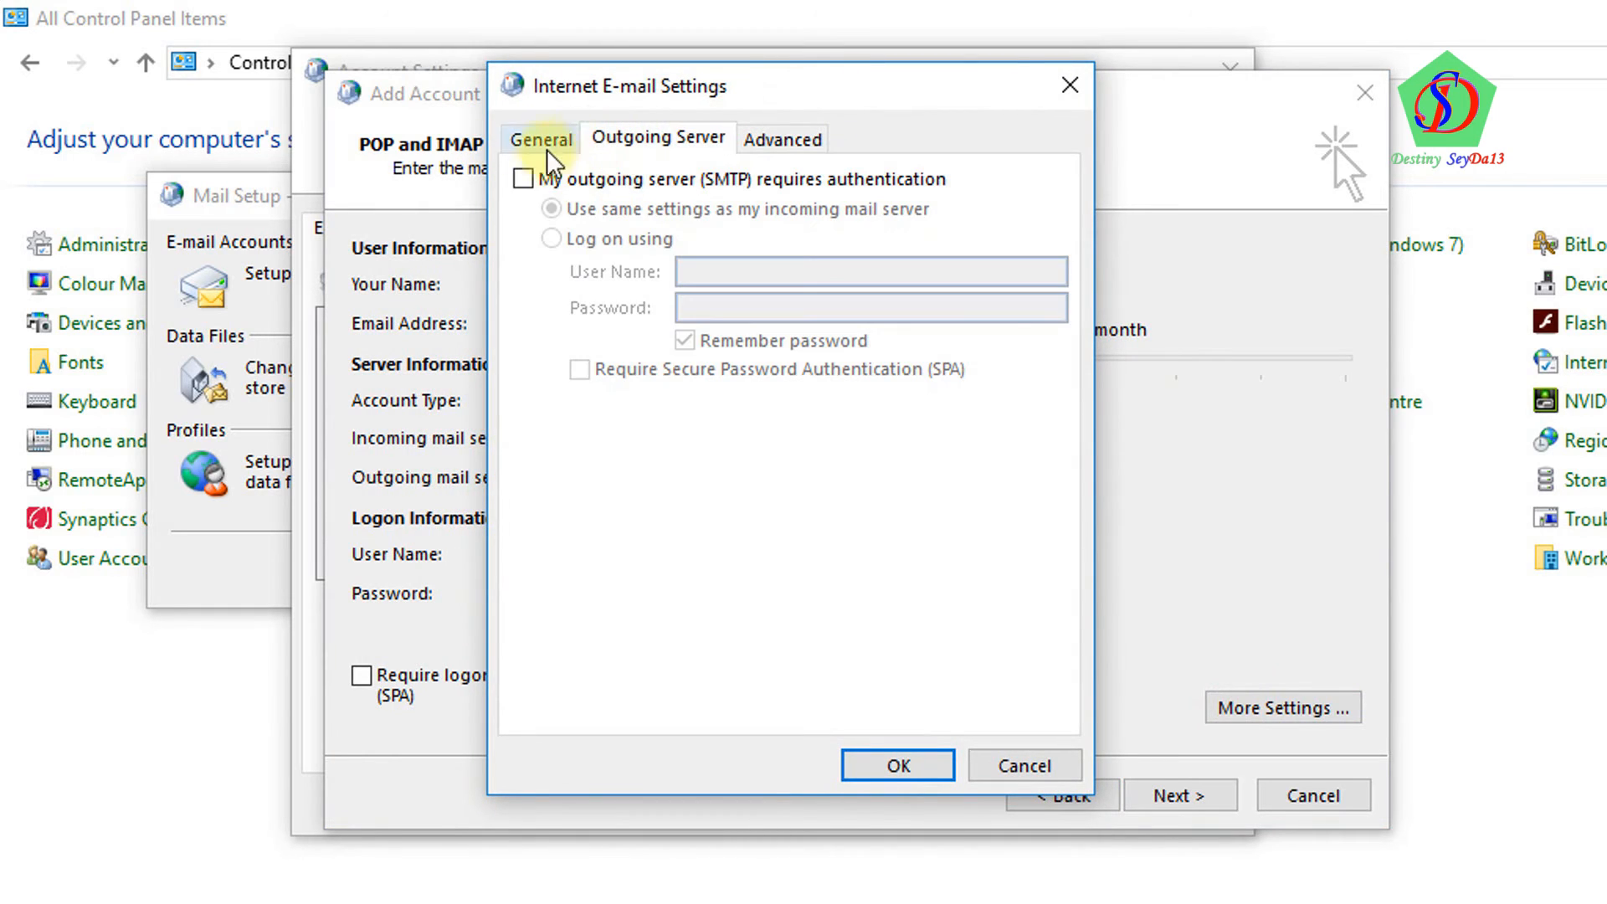
left_click(523, 180)
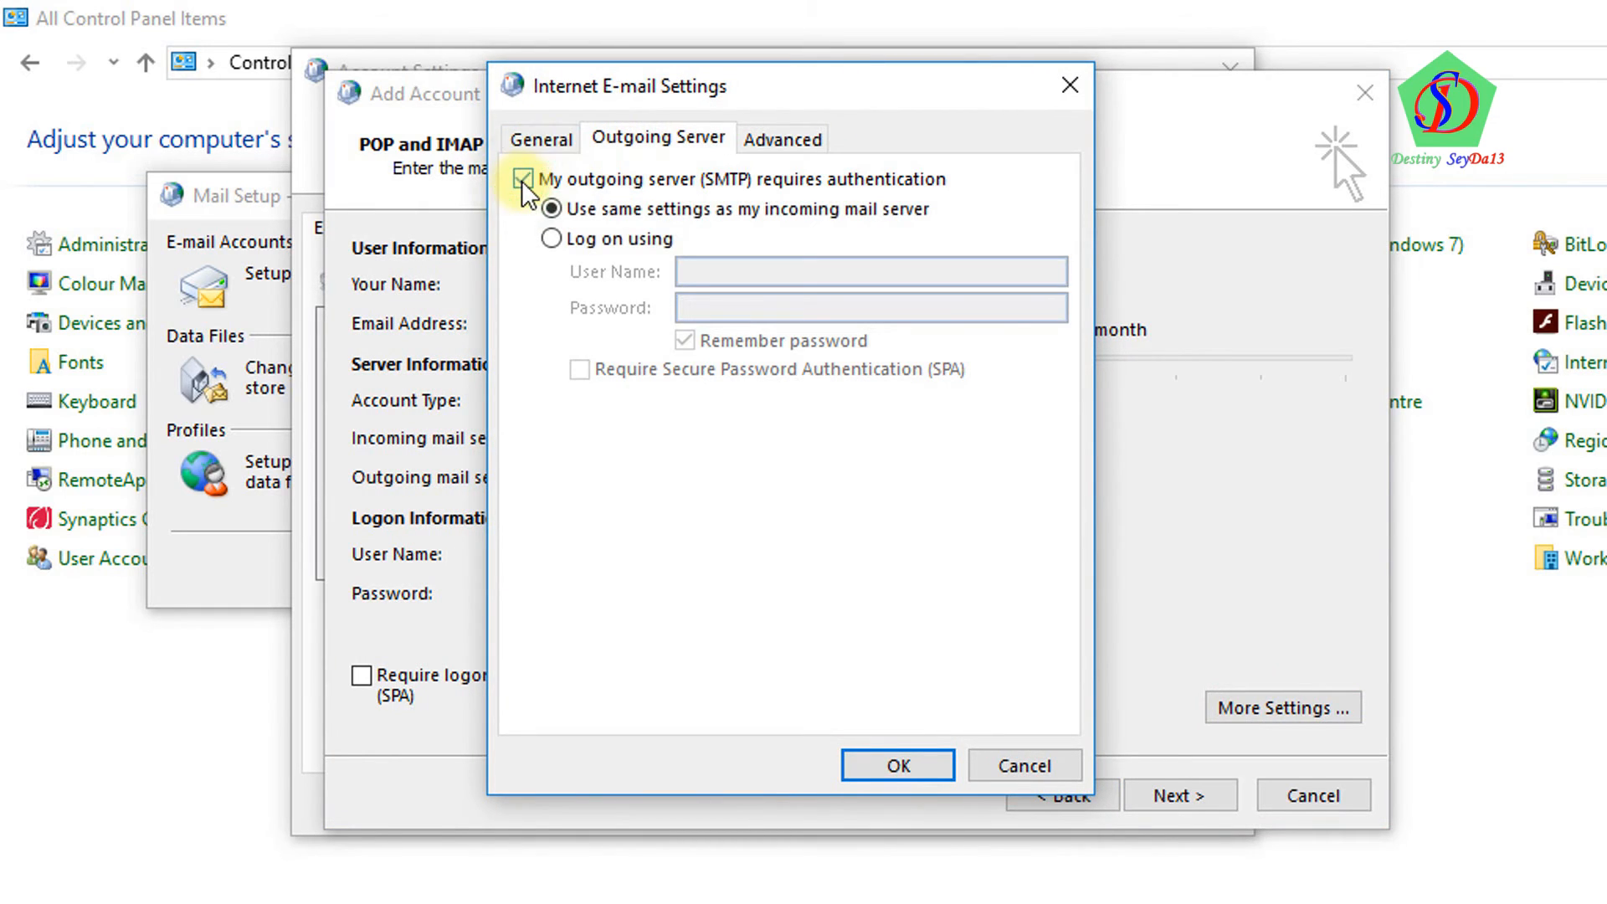
Set incoming IMAP to port 993 with SSL and outgoing SMTP to port 576 with TLS, then confirm
left_click(778, 149)
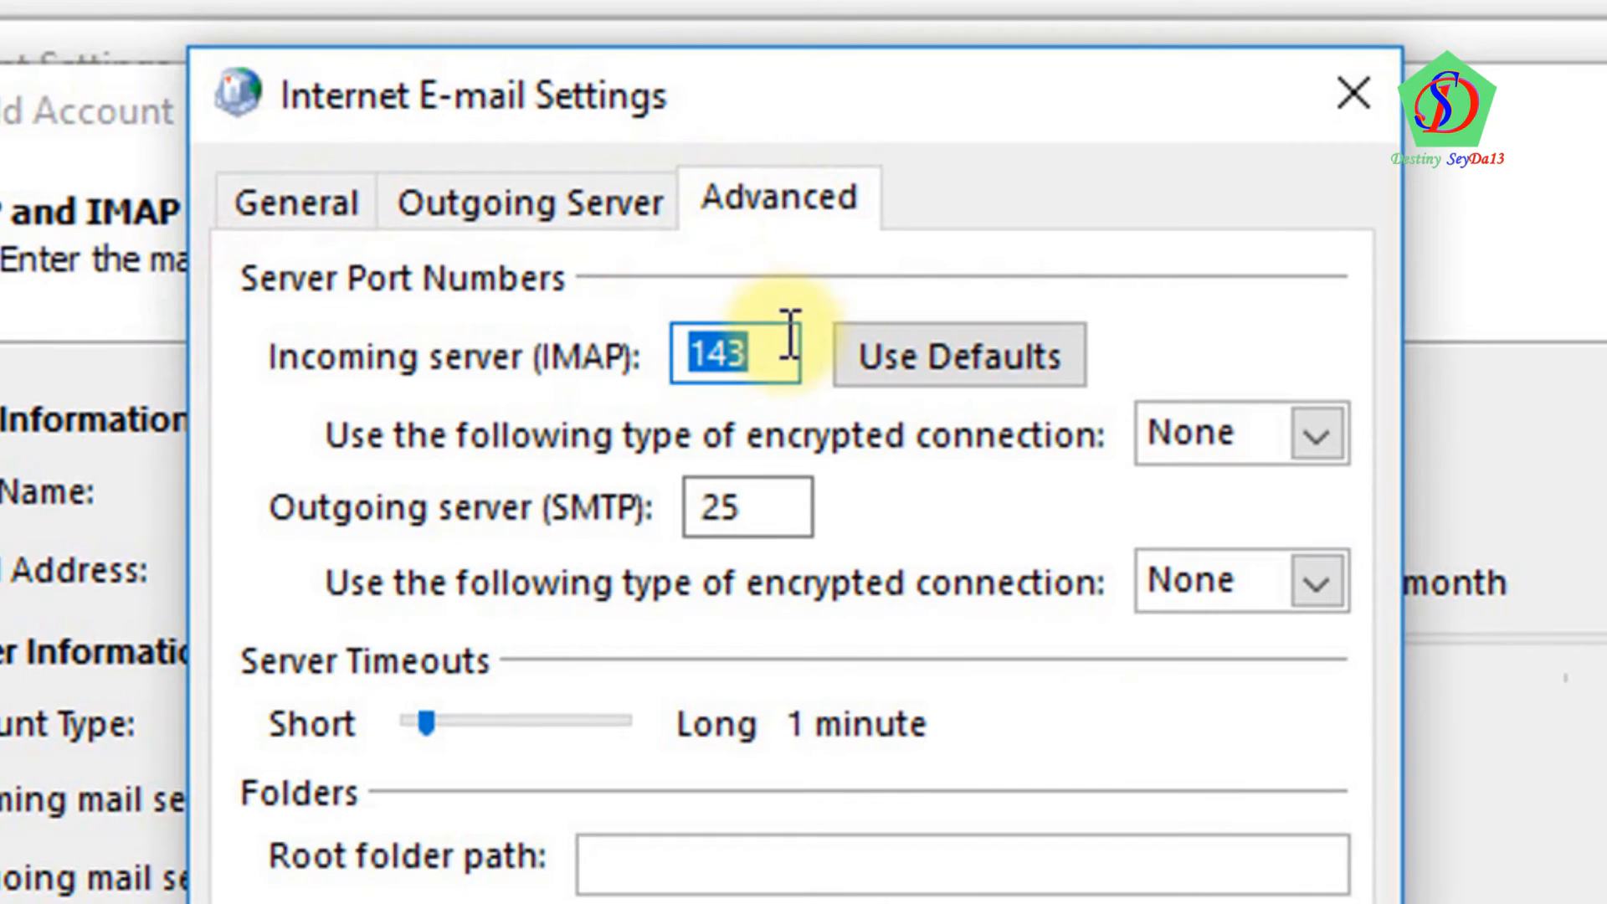
type("993")
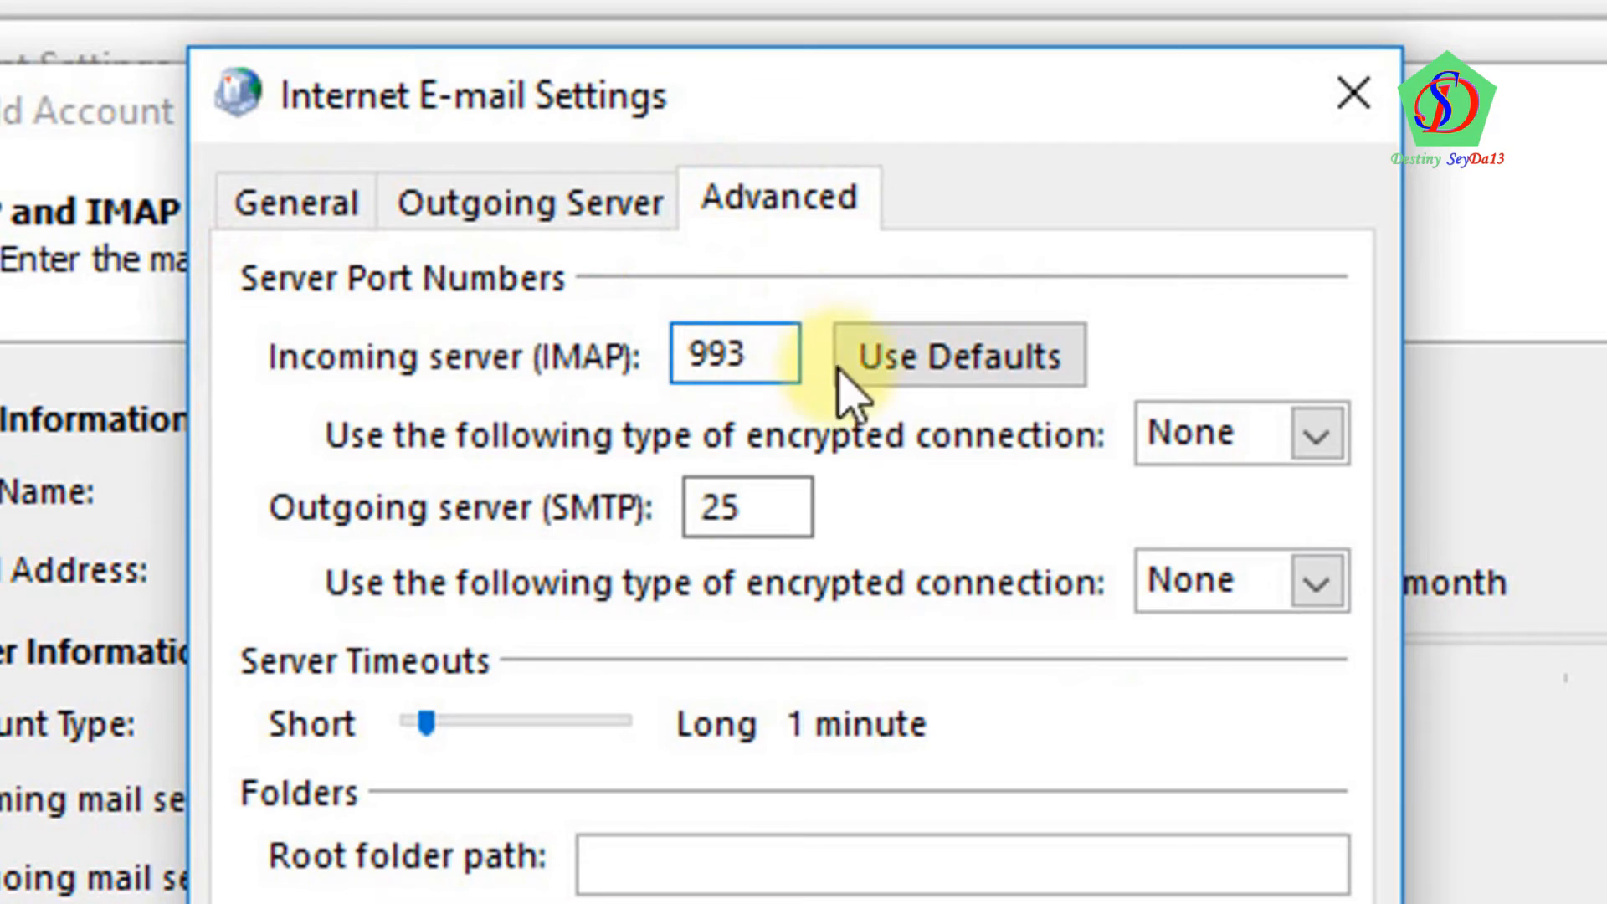
left_click(1331, 437)
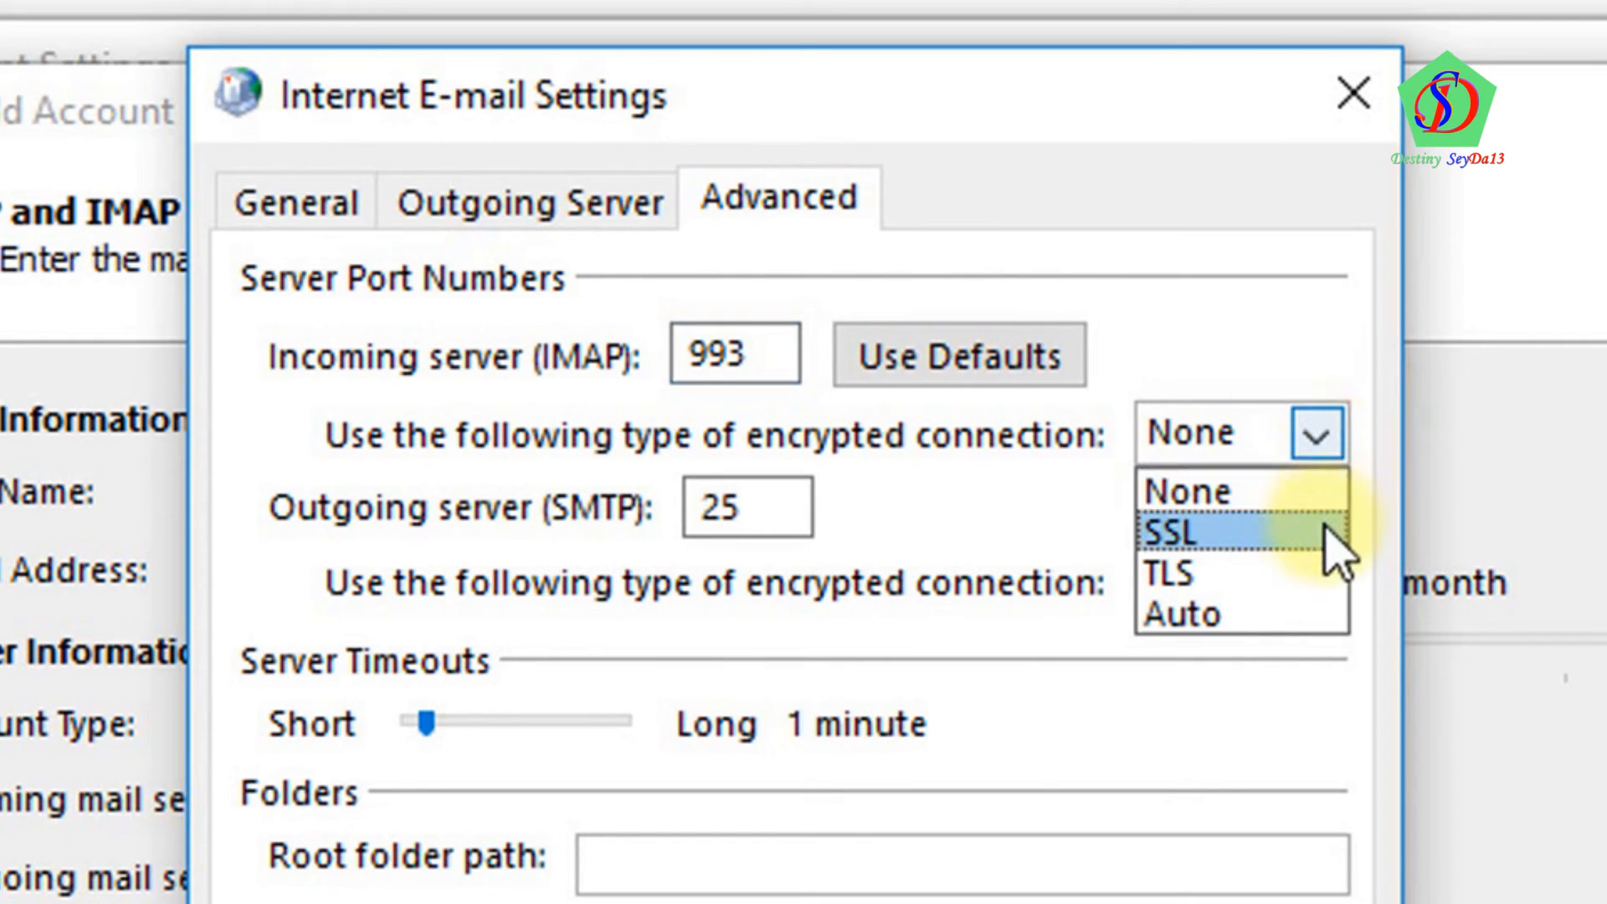
left_click(1314, 553)
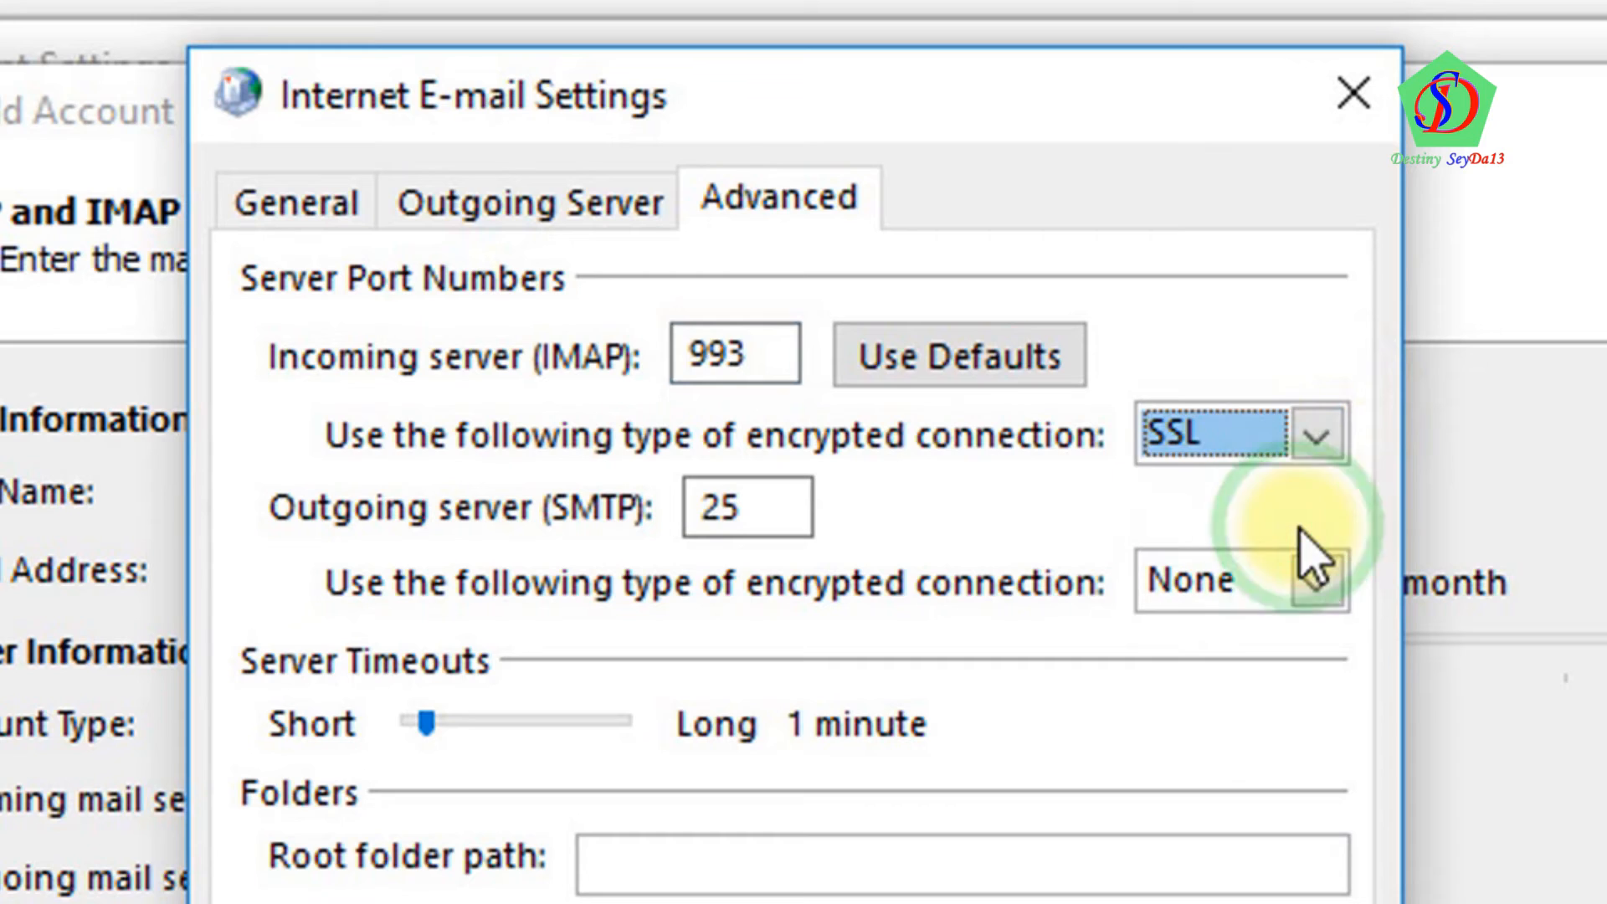
double_click(754, 509)
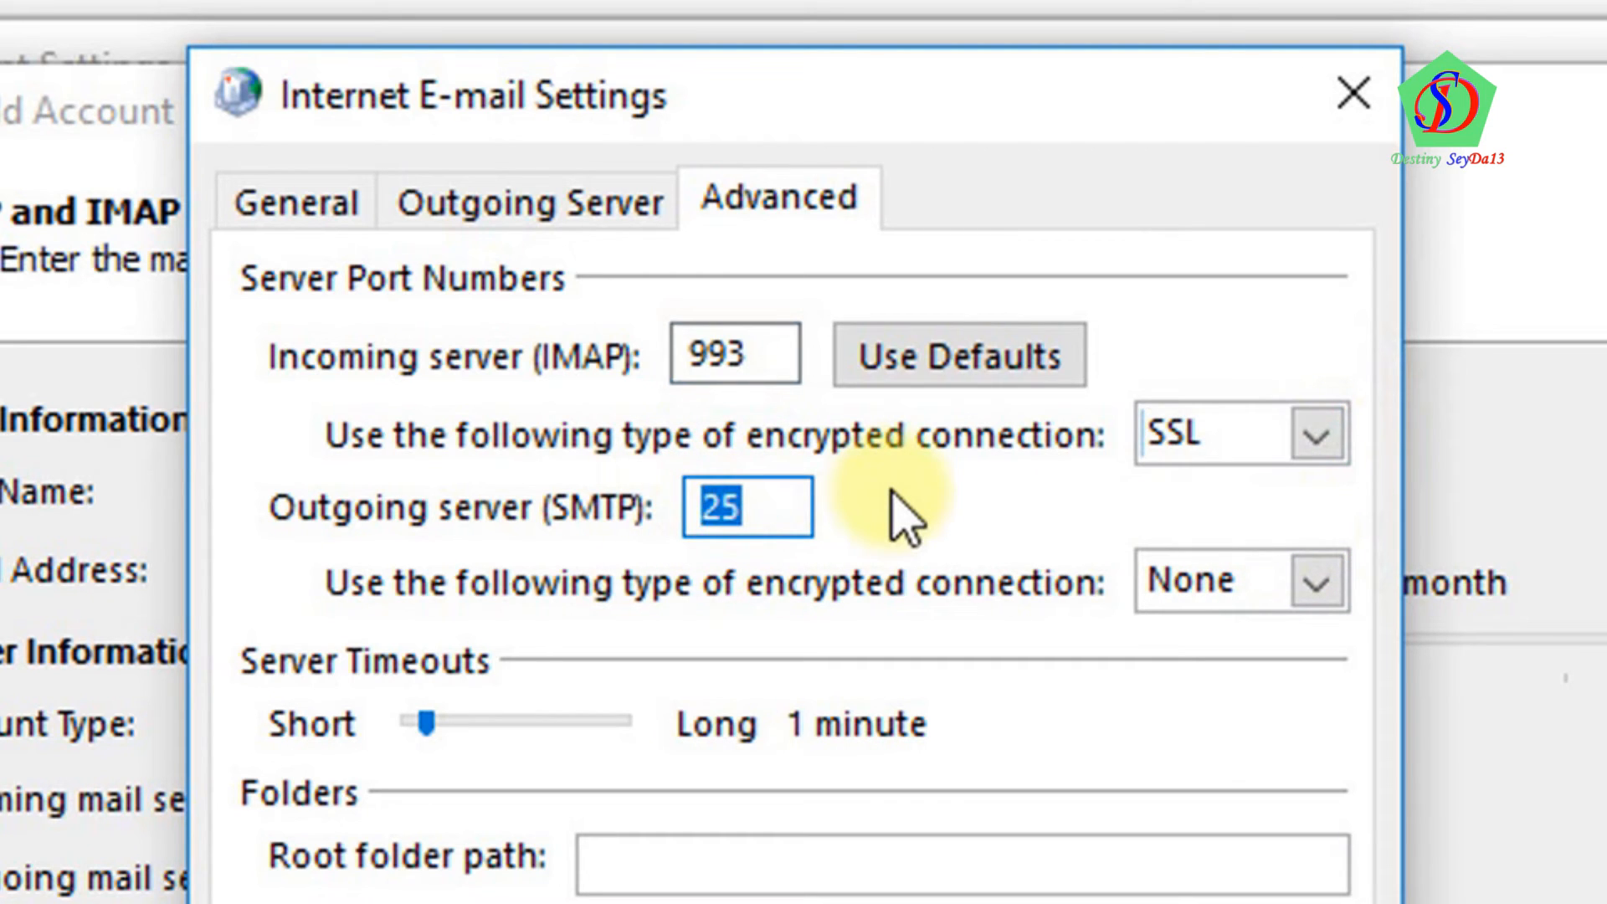
type("576")
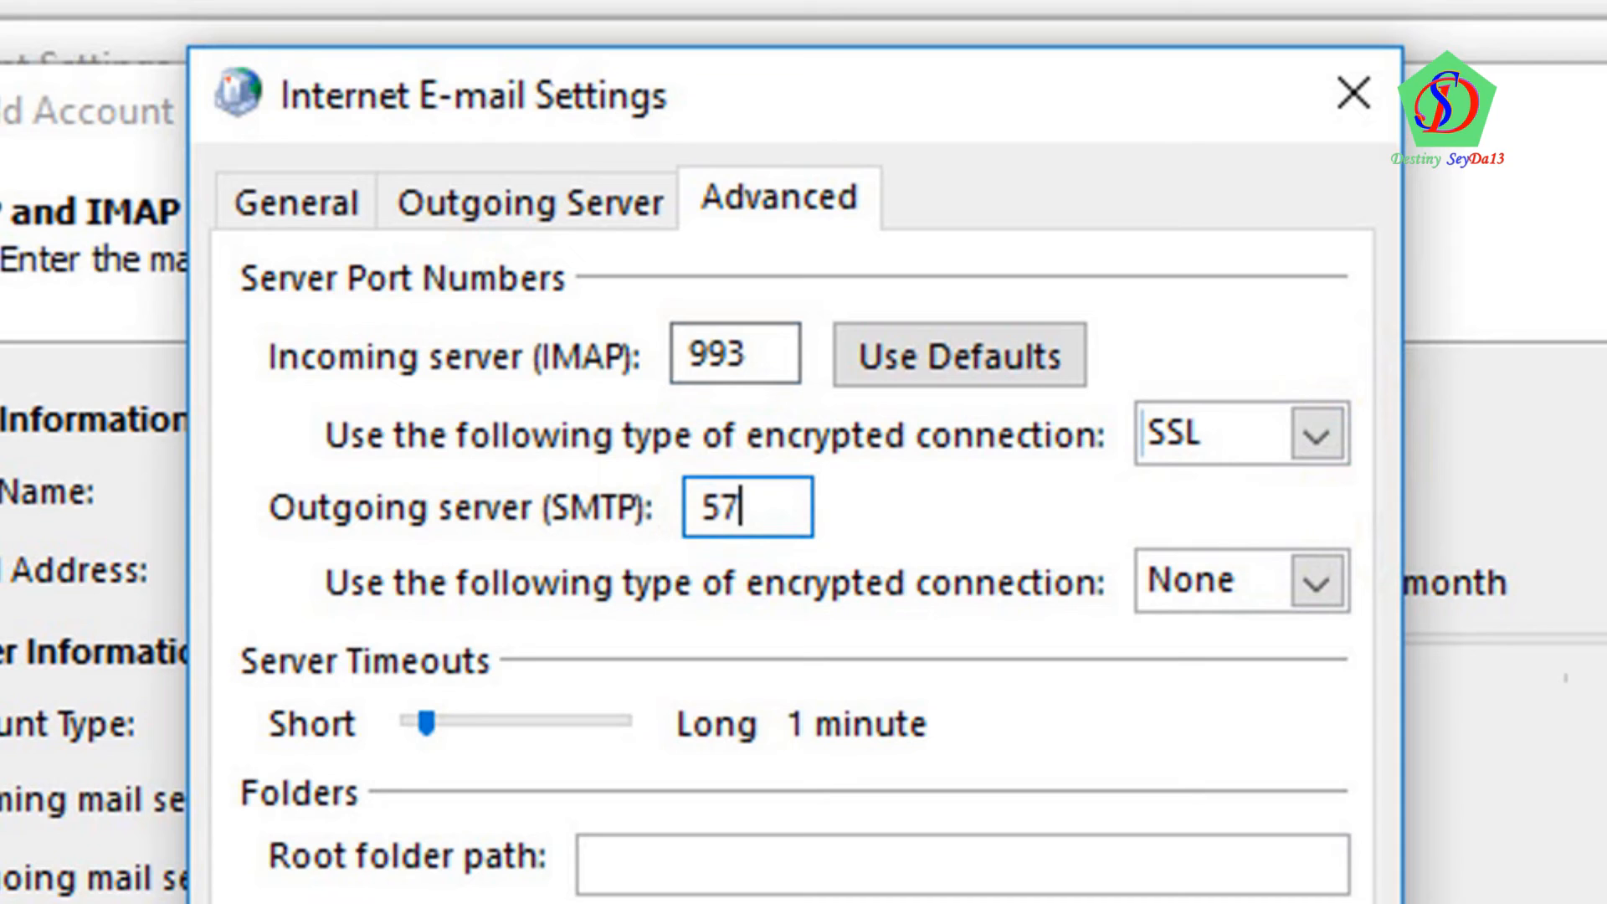
left_click(1316, 586)
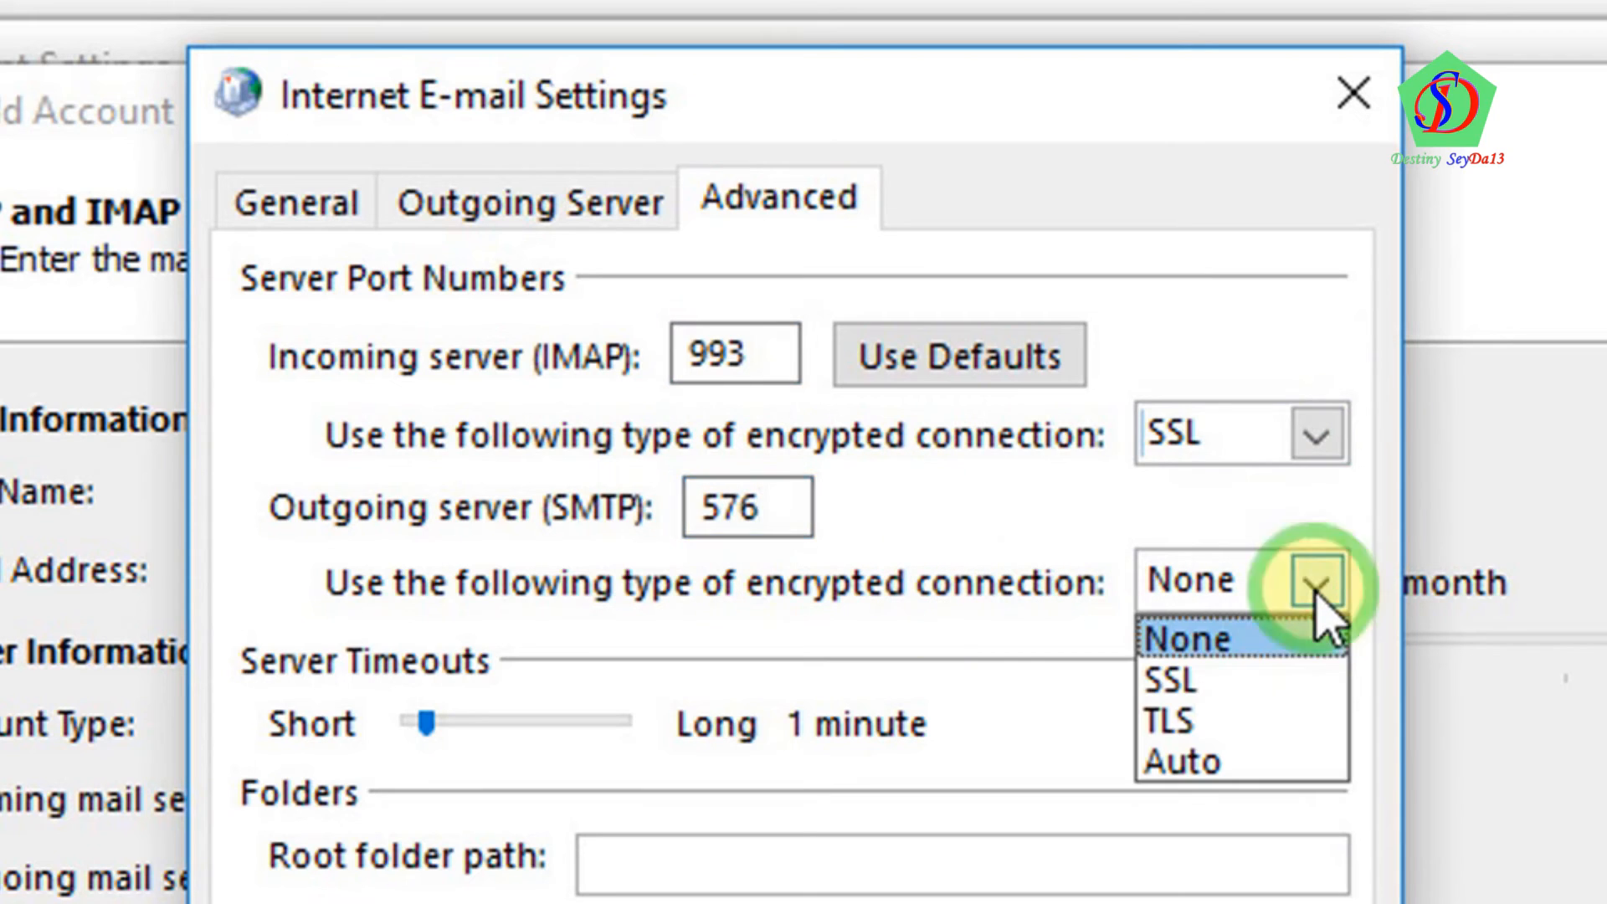
left_click(1300, 730)
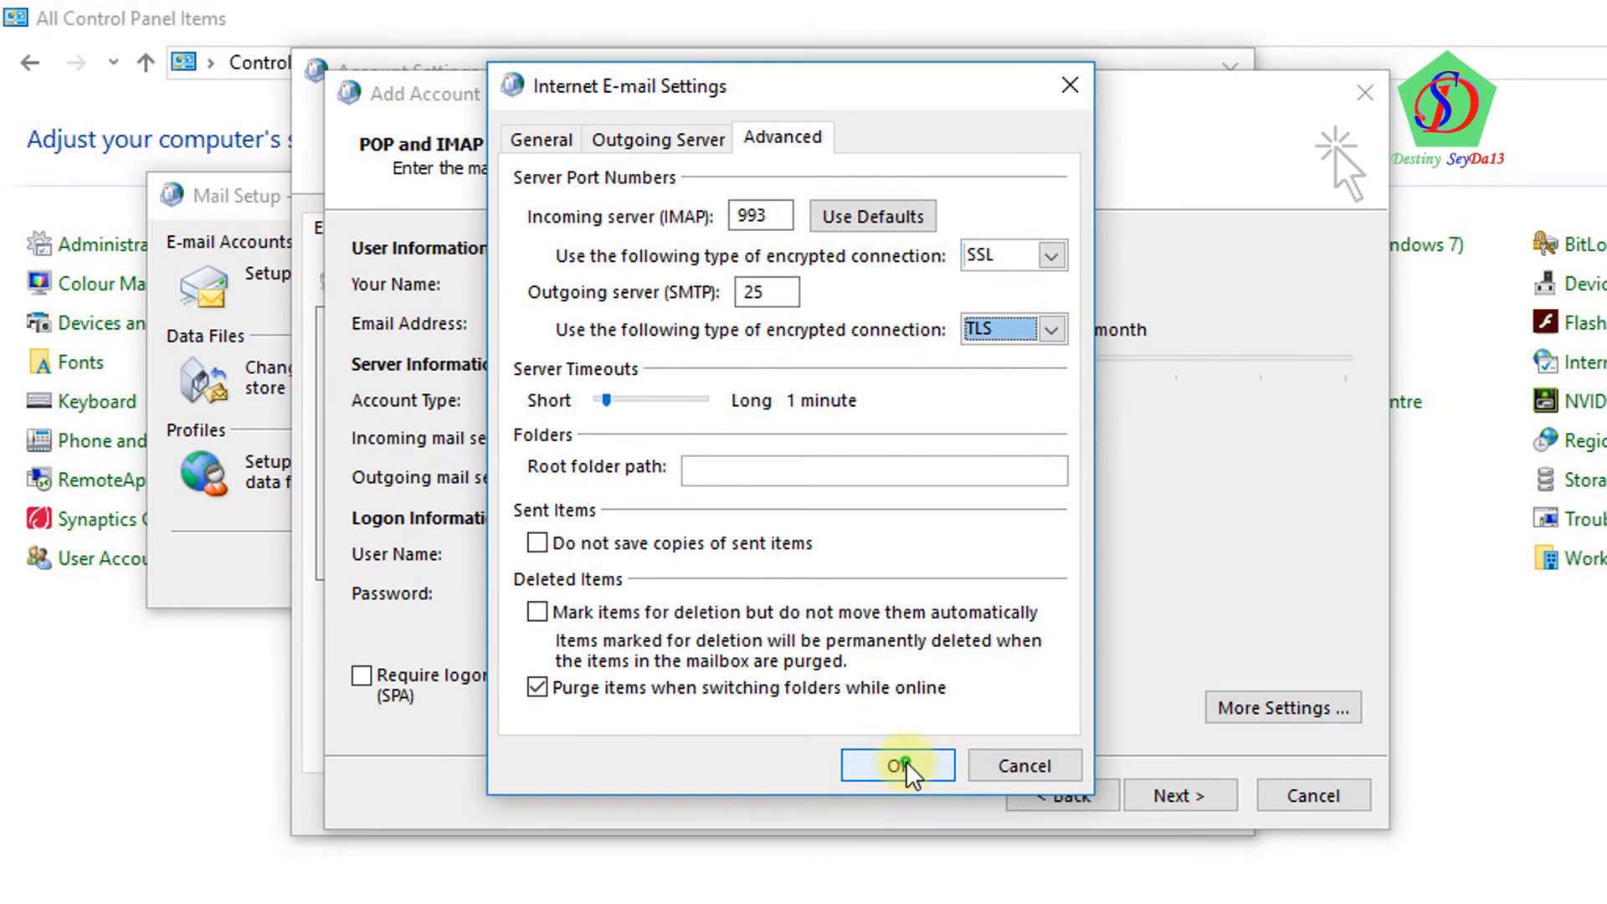
left_click(908, 805)
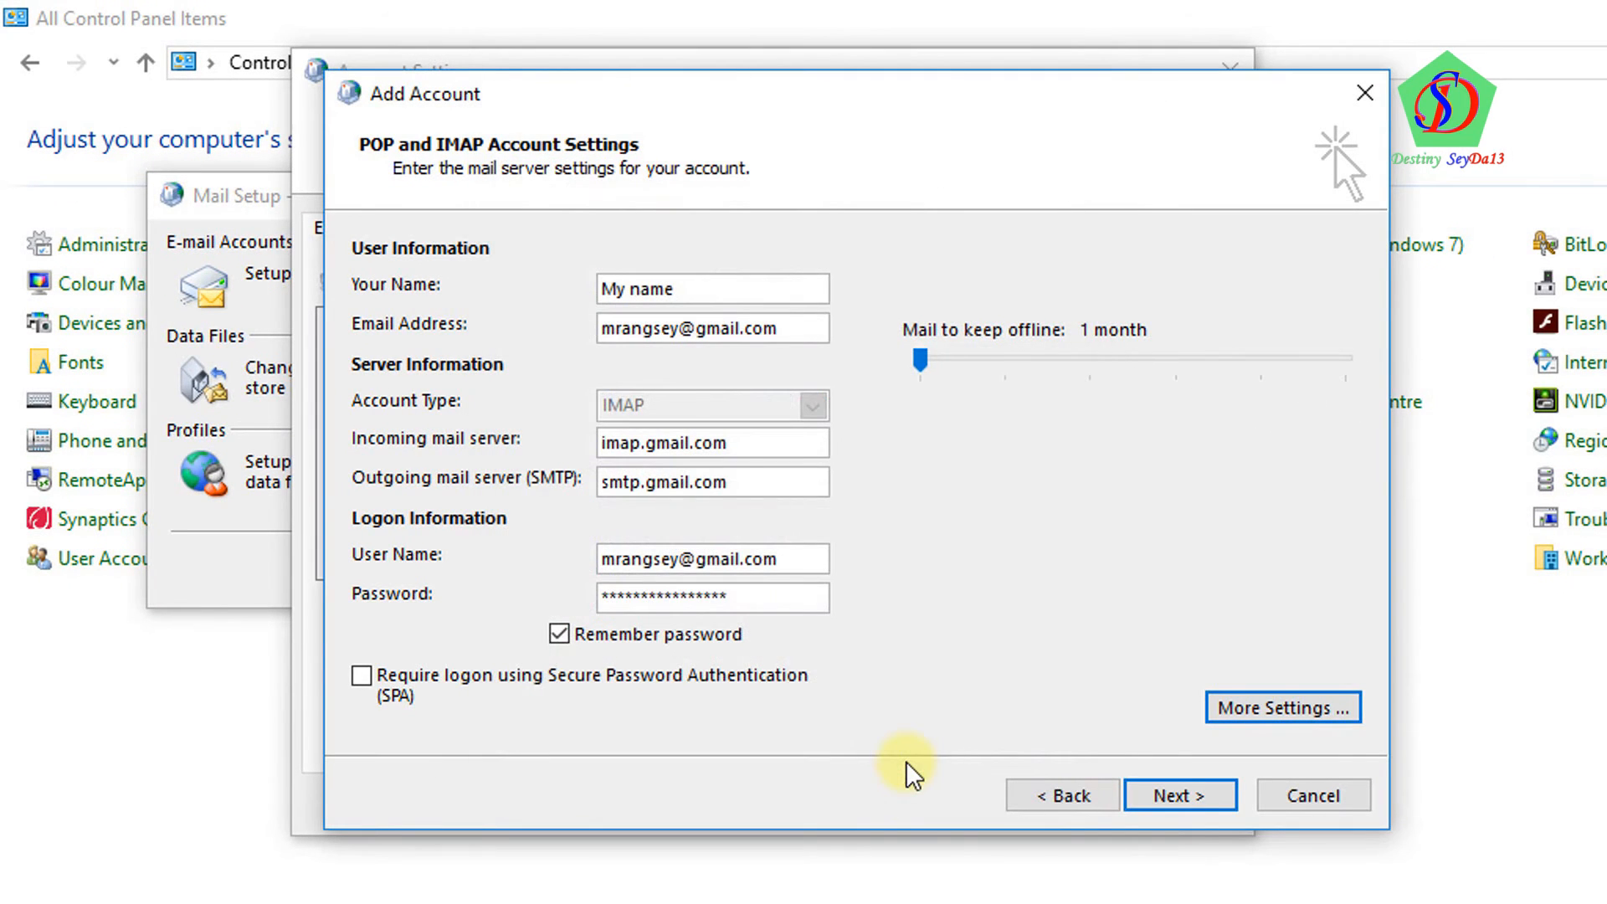
Run Test Account Settings until the IMAP logon and test e-mail both show Completed
left_click(1193, 795)
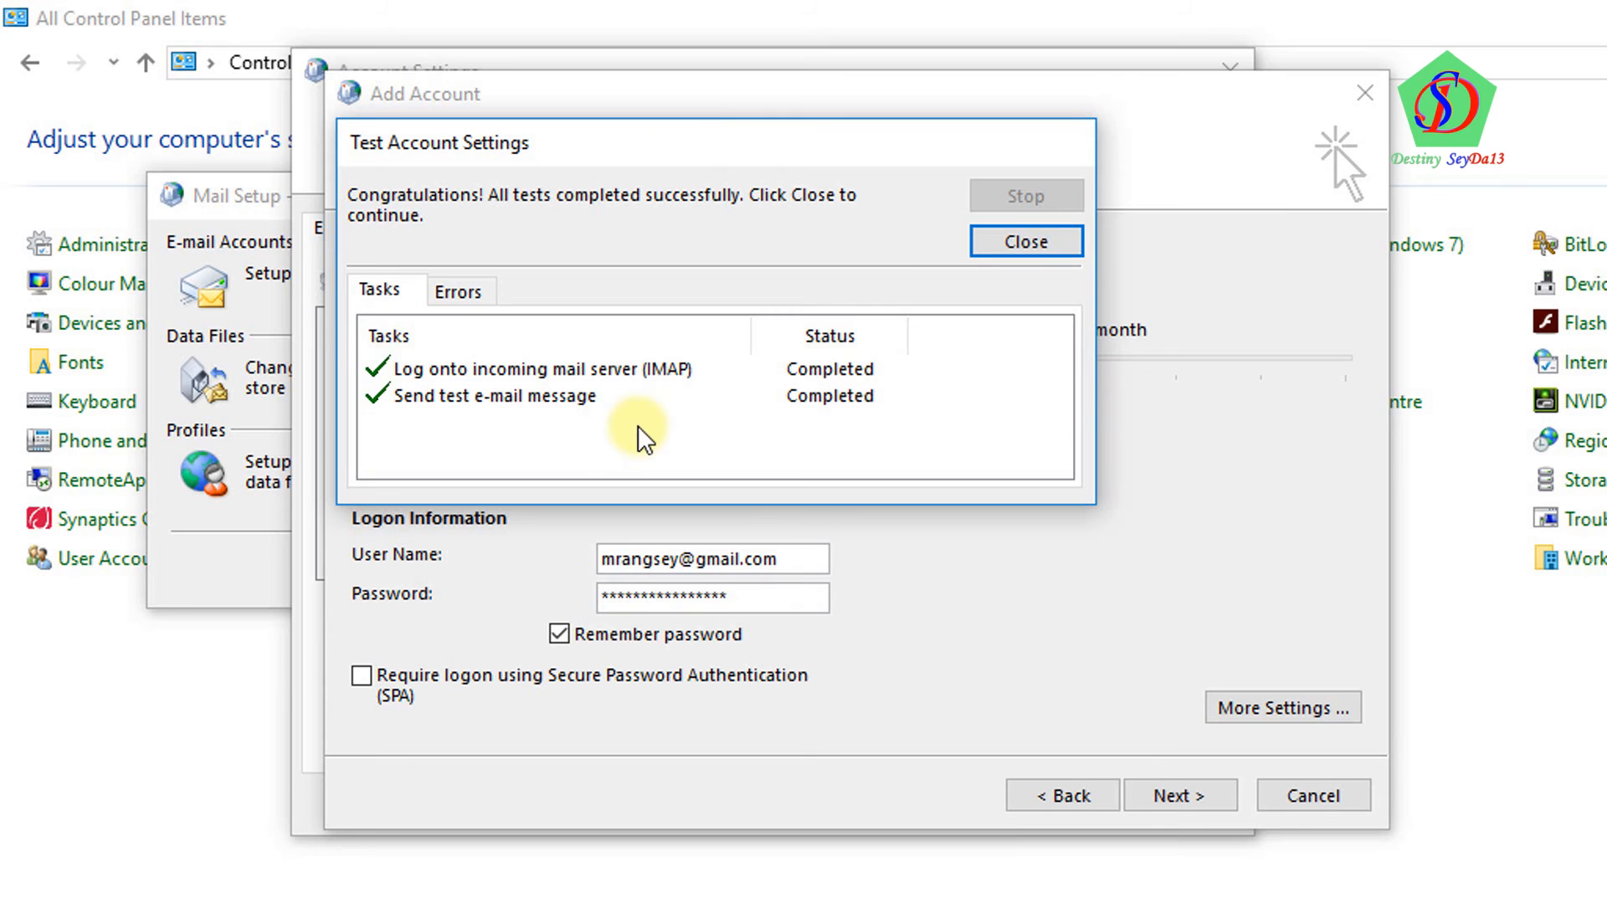
left_click_drag(722, 141, 1052, 329)
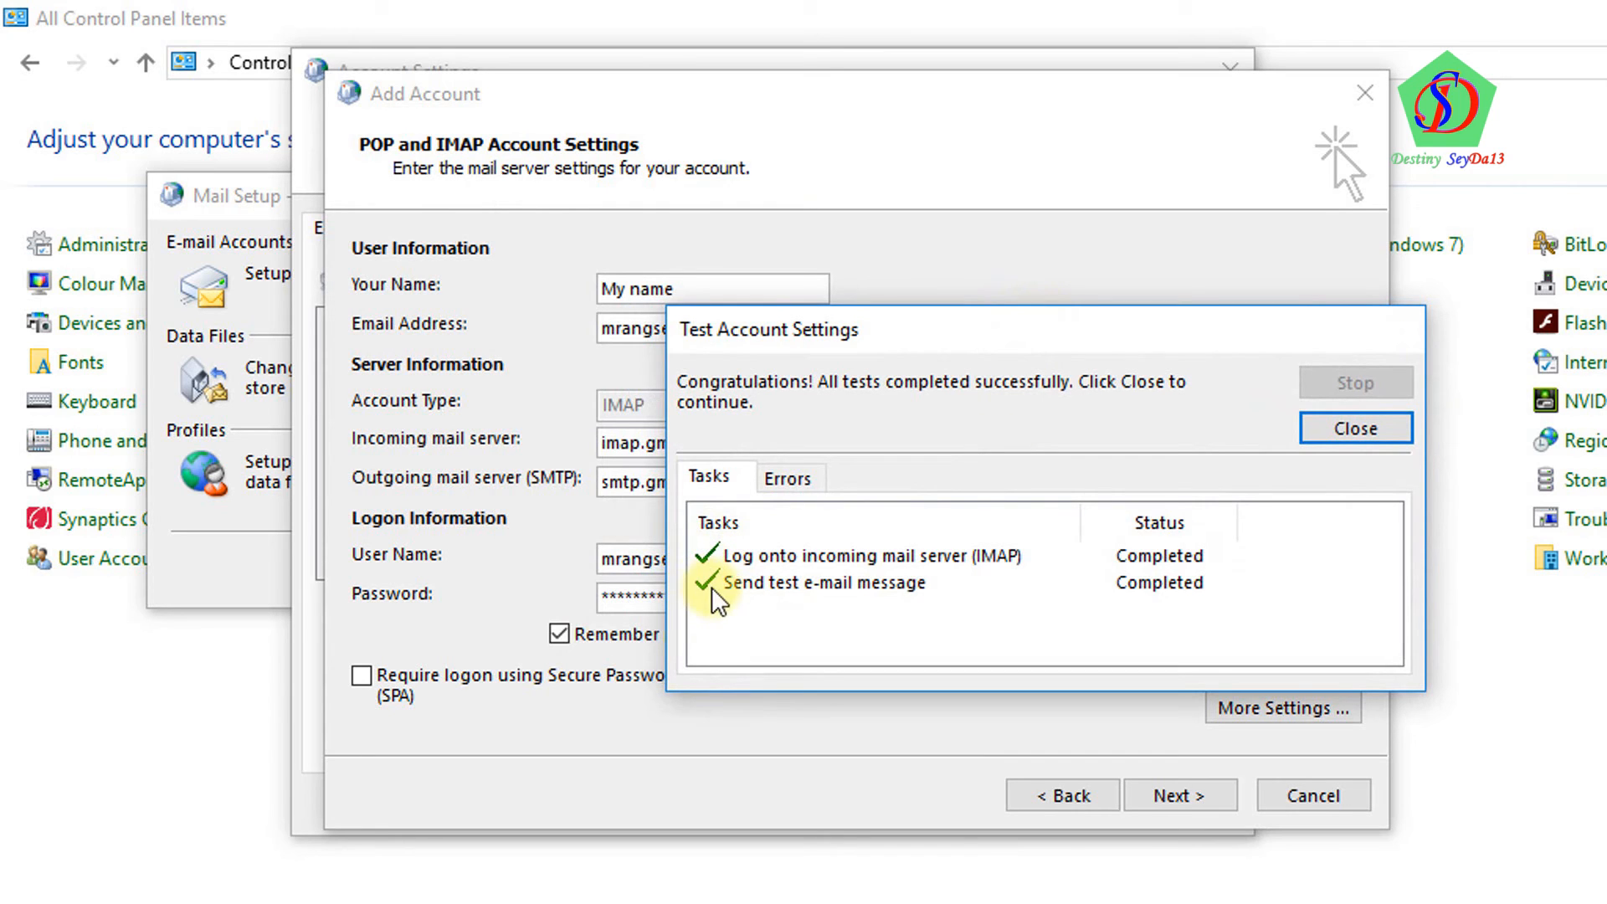
Close the test results, finish the Add Account wizard, and close Account Settings and Mail Setup
left_click(1355, 431)
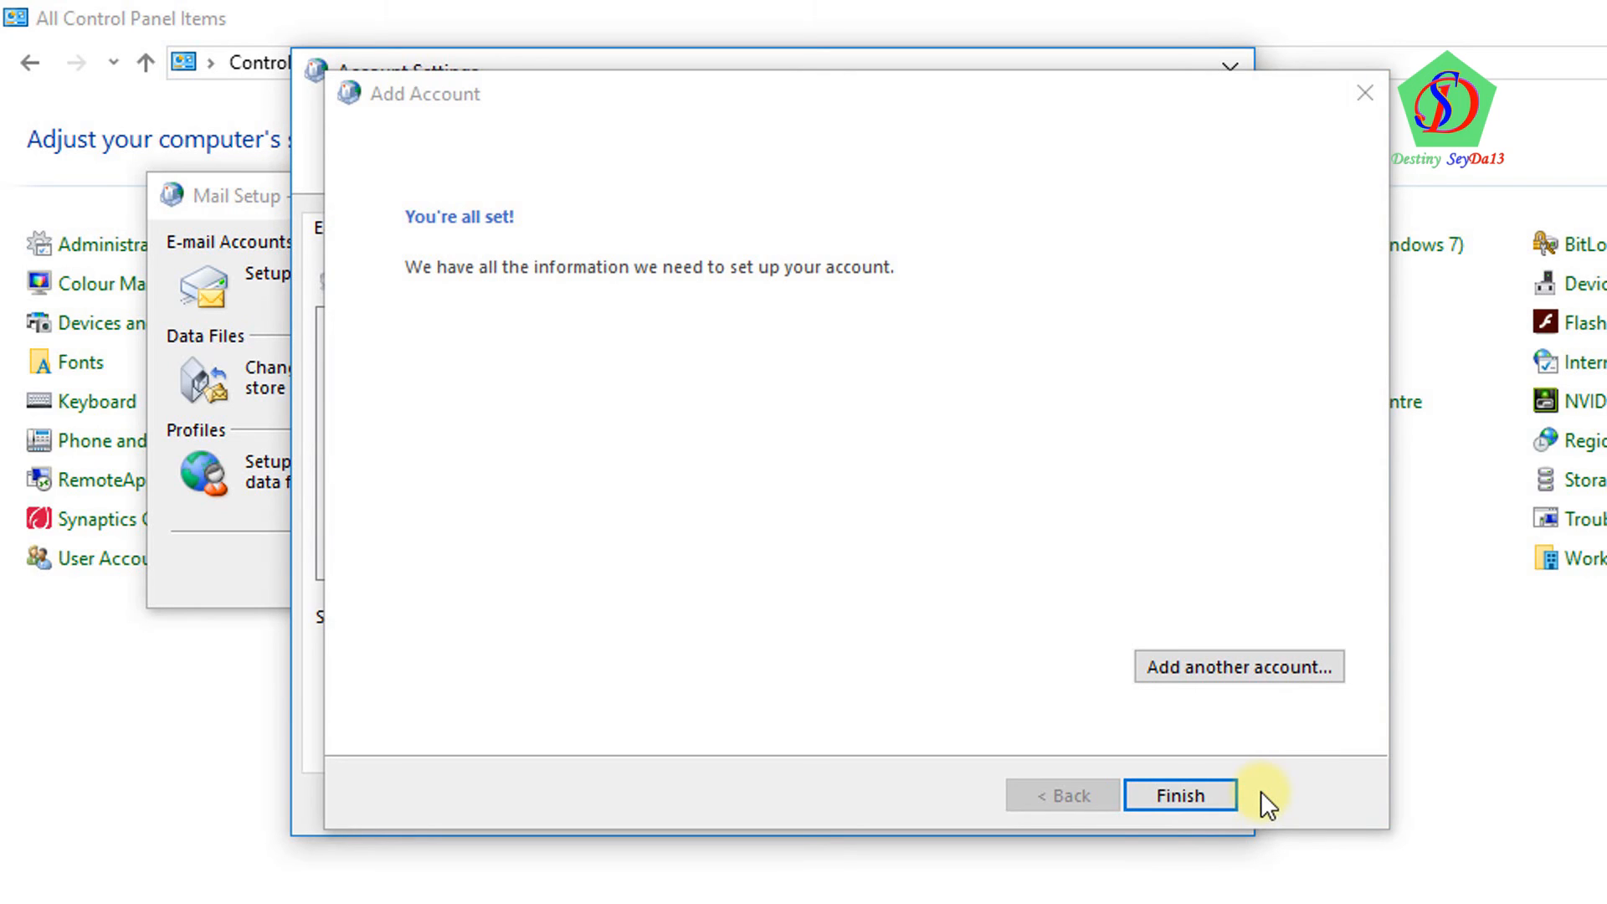
left_click(1204, 796)
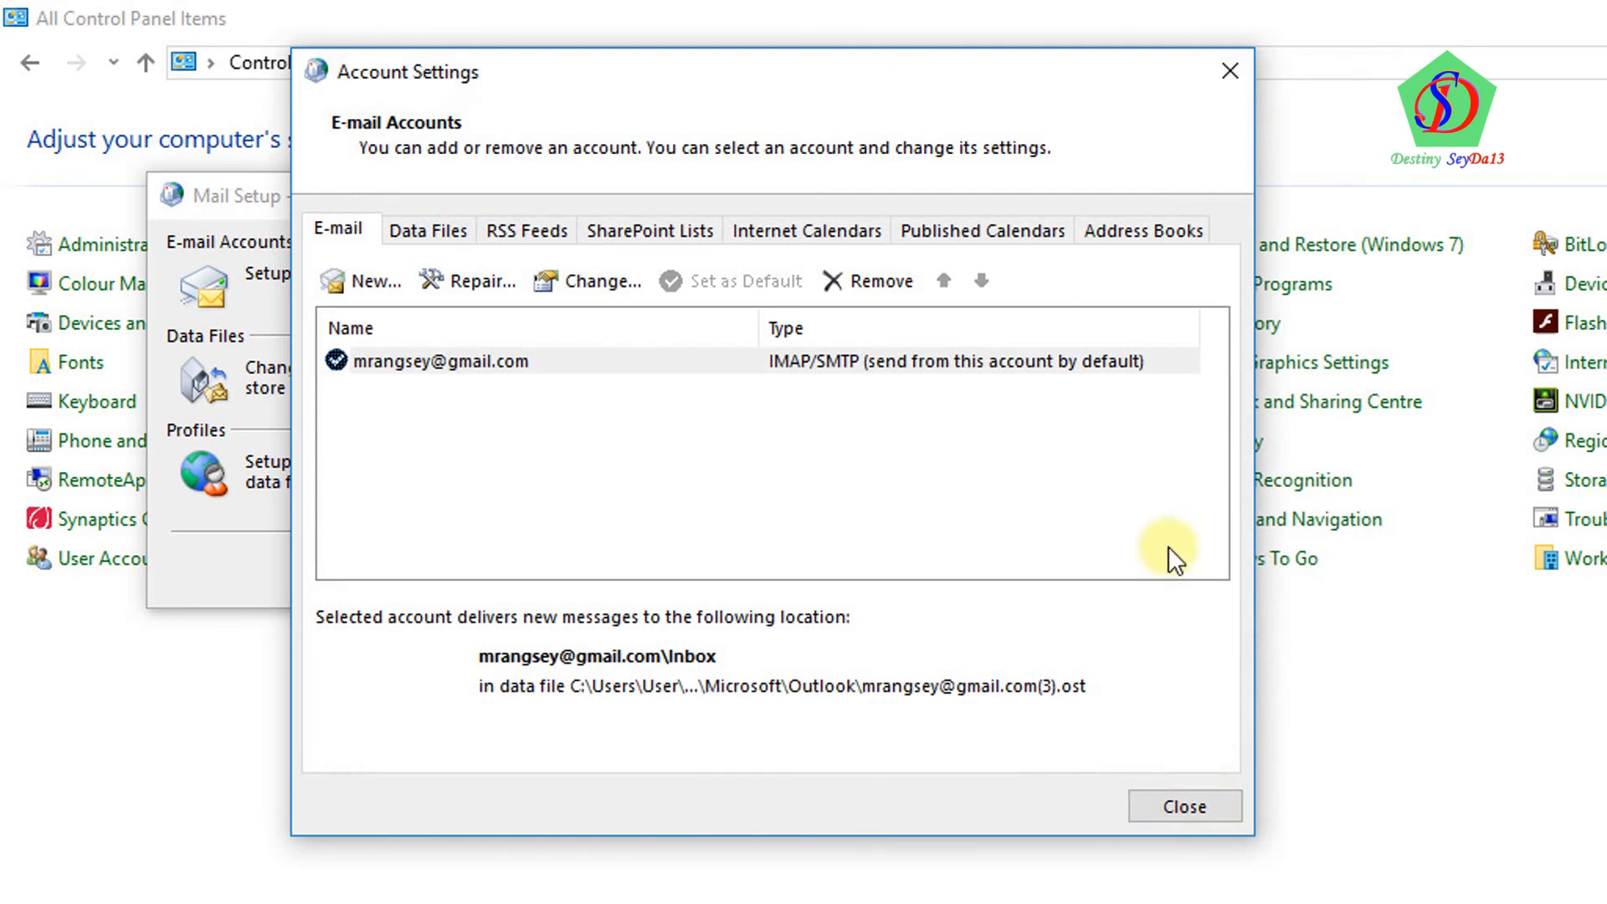
left_click(1207, 799)
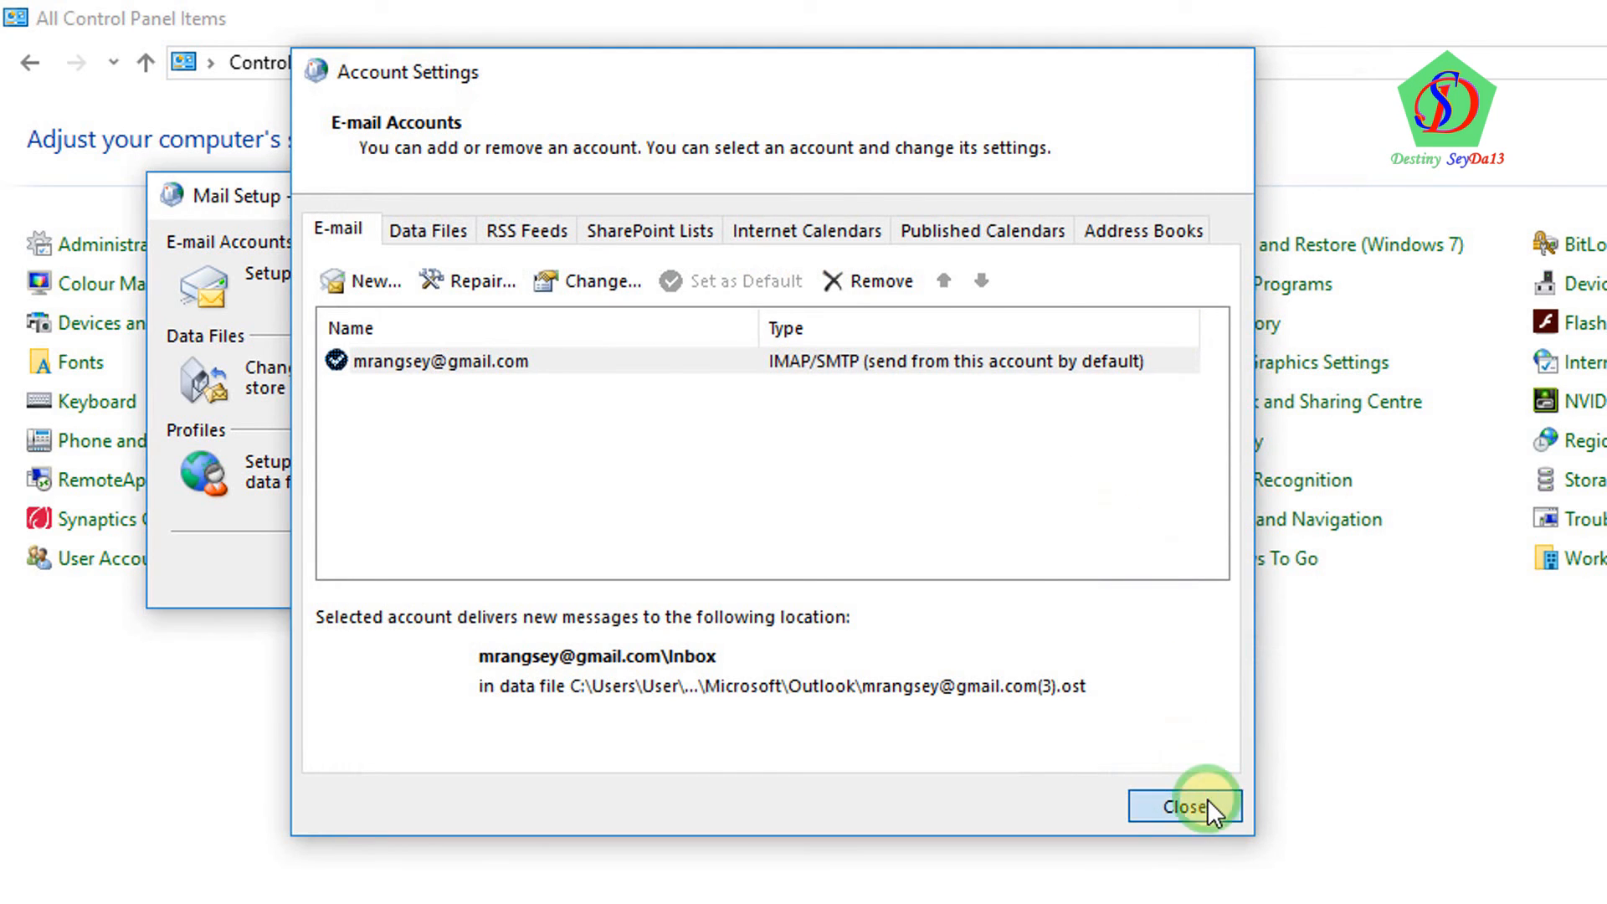
left_click(763, 573)
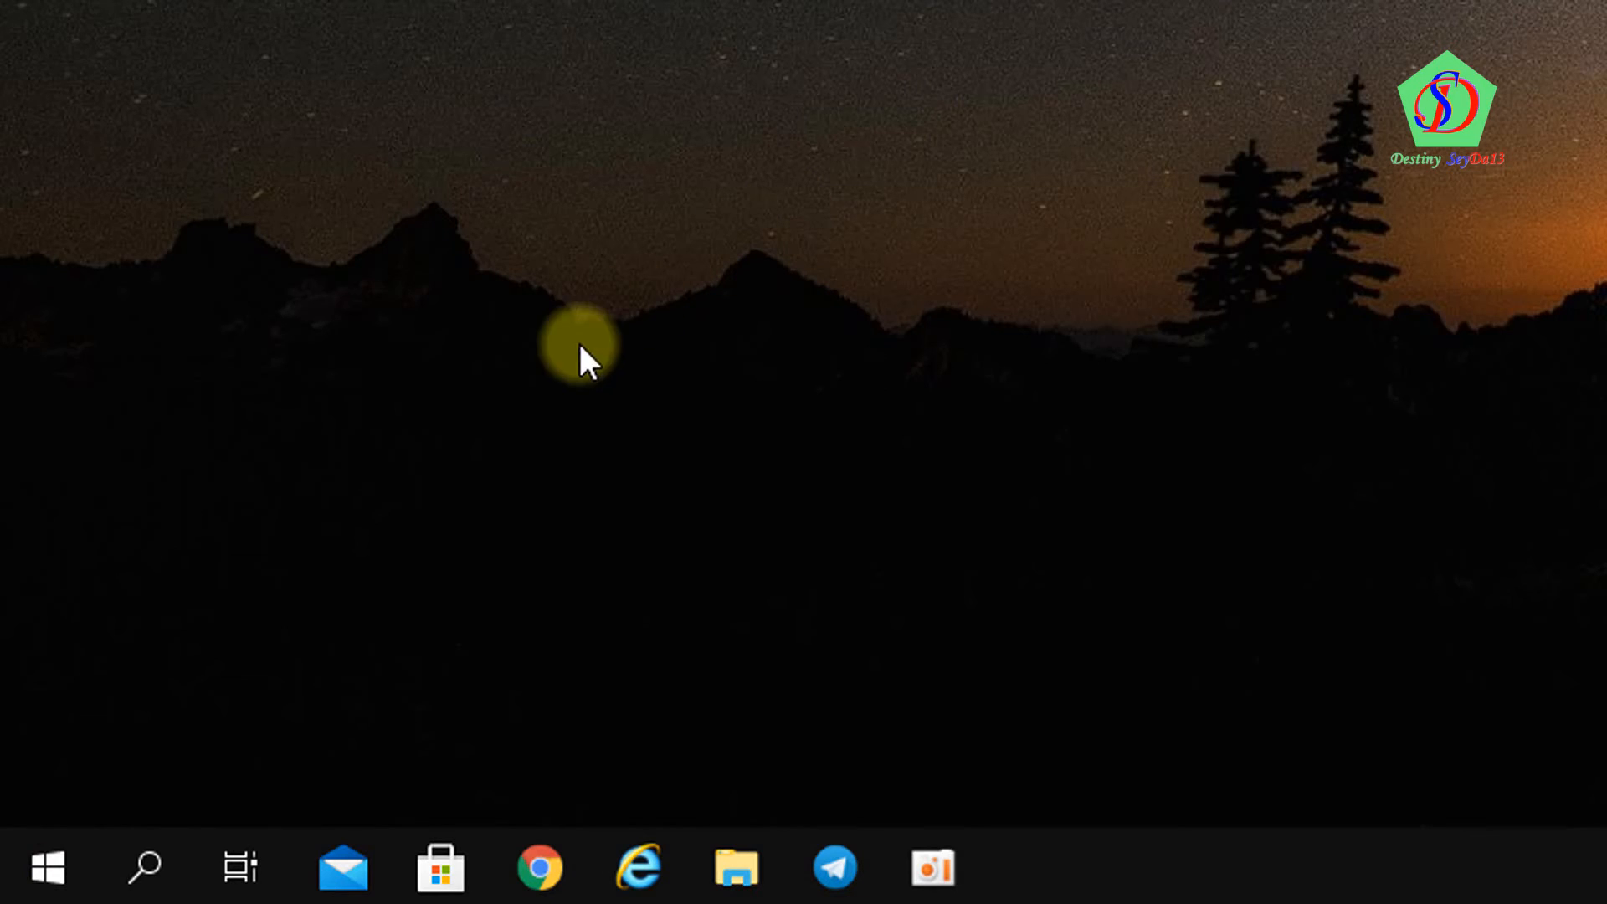
Search the Start menu for 'outlook' and launch Outlook 2013
left_click(47, 870)
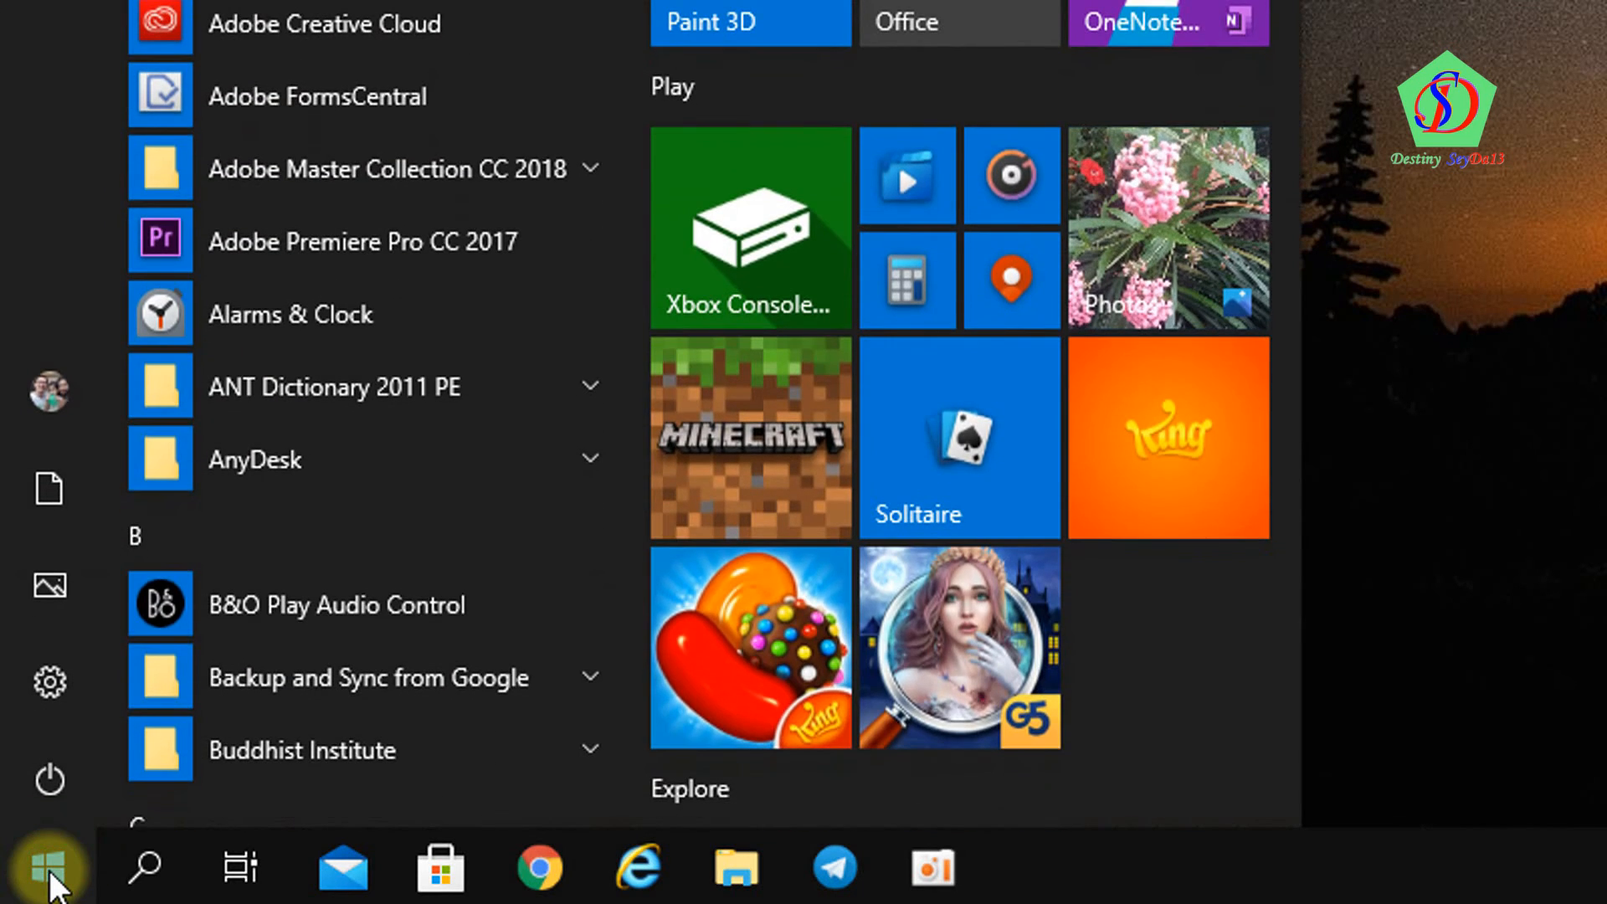
type("outlook")
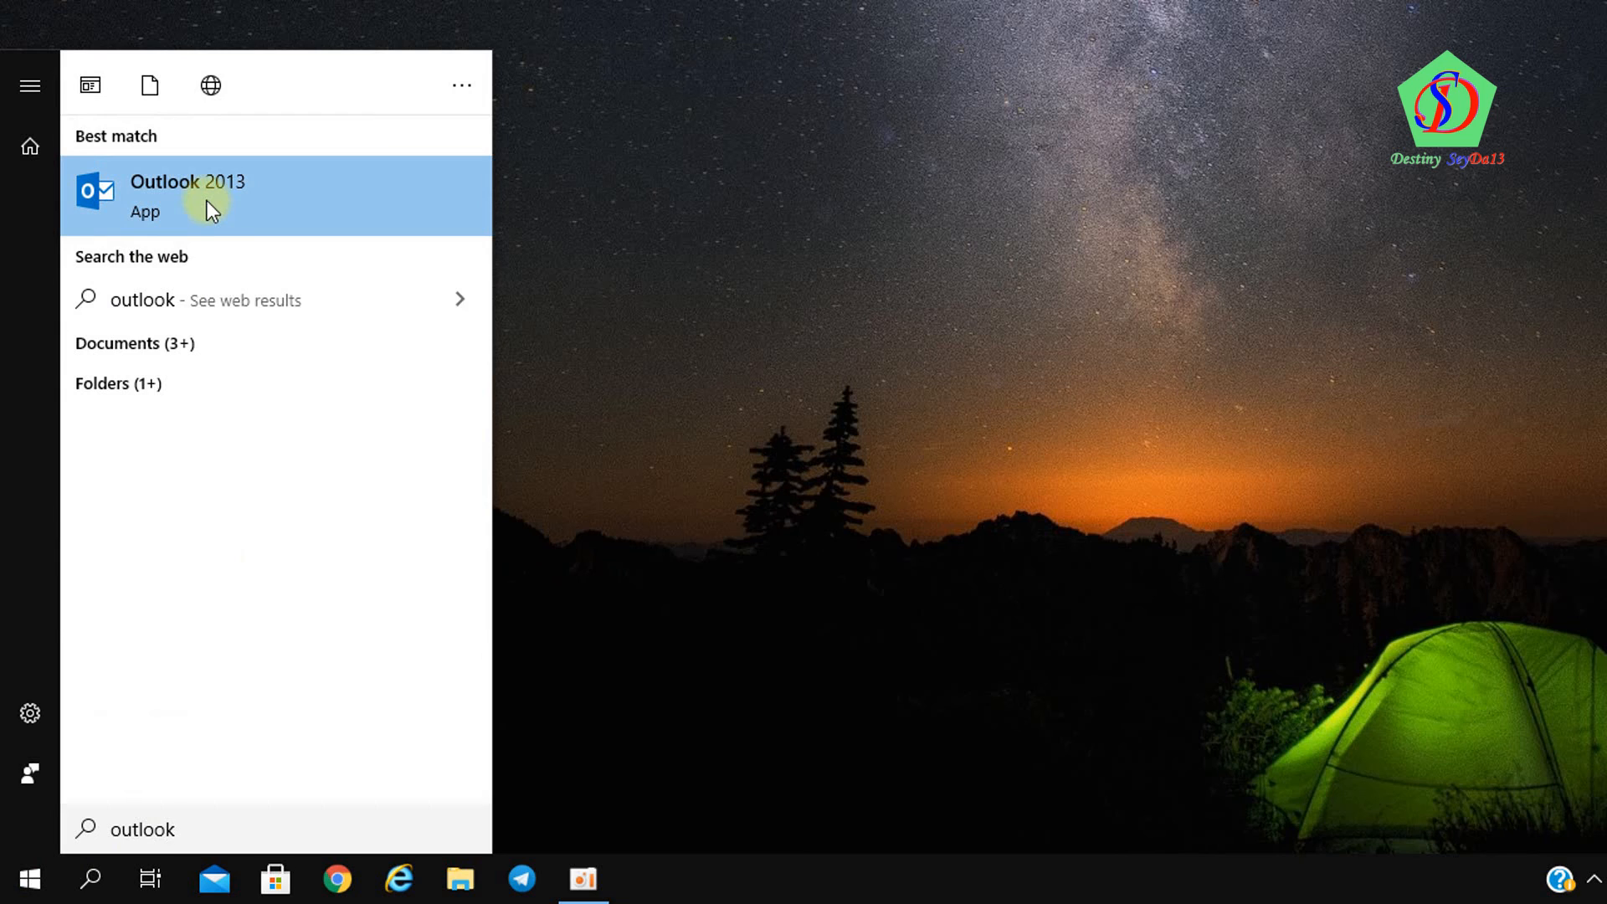
left_click(207, 199)
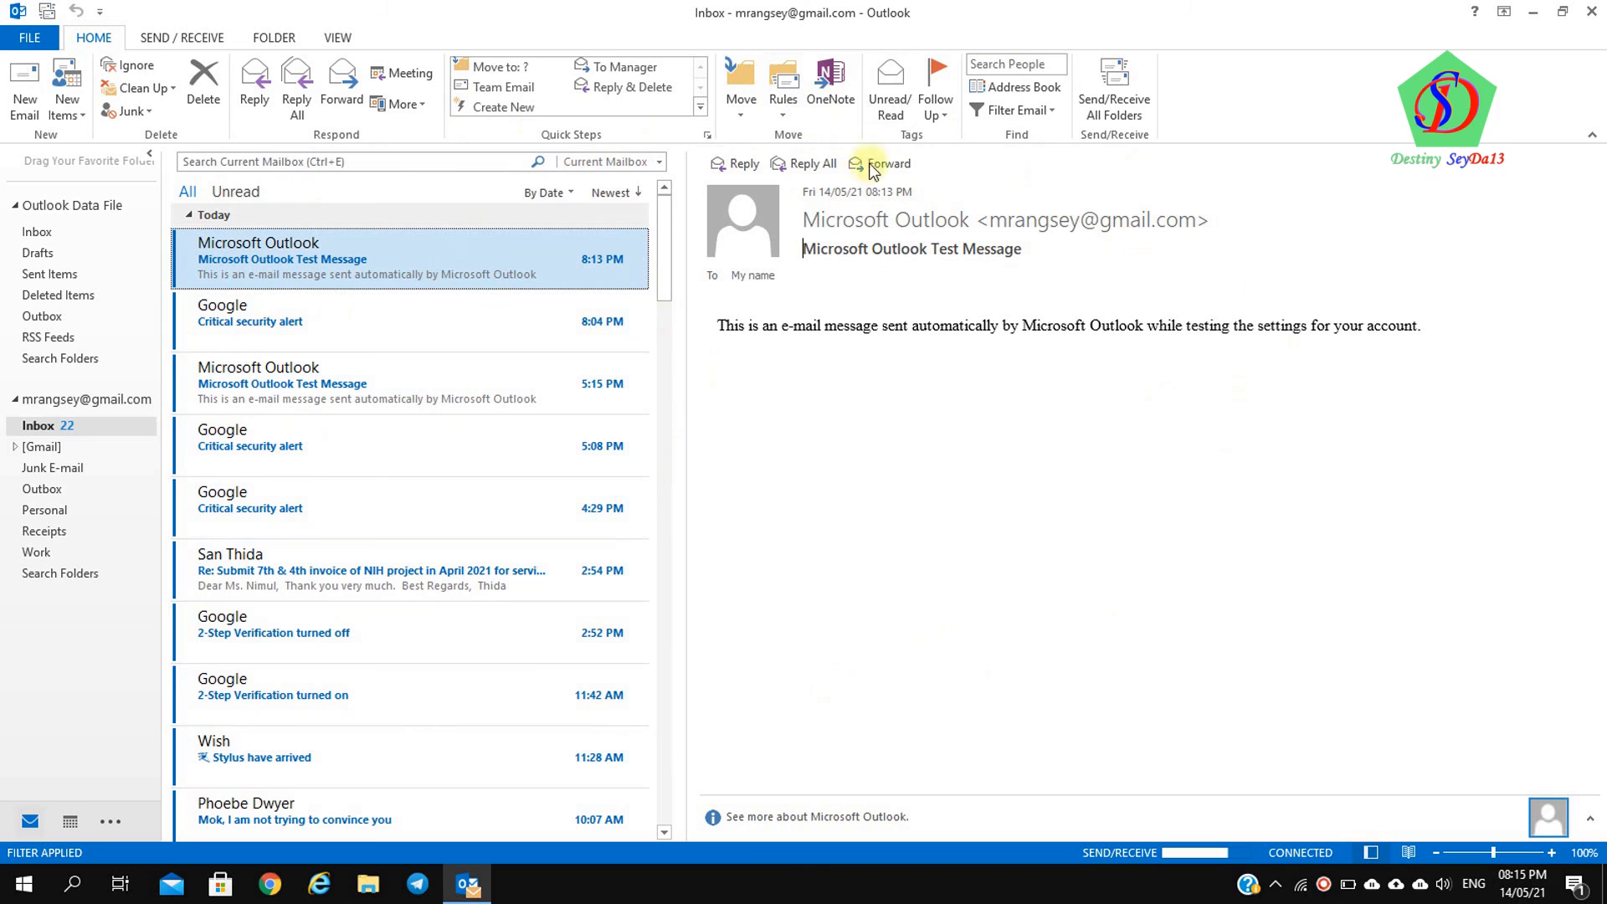
Open the Gmail Inbox and expand [Gmail] to list Drafts, Sent Mail, Trash, Important, Spam and Starred
left_click(45, 426)
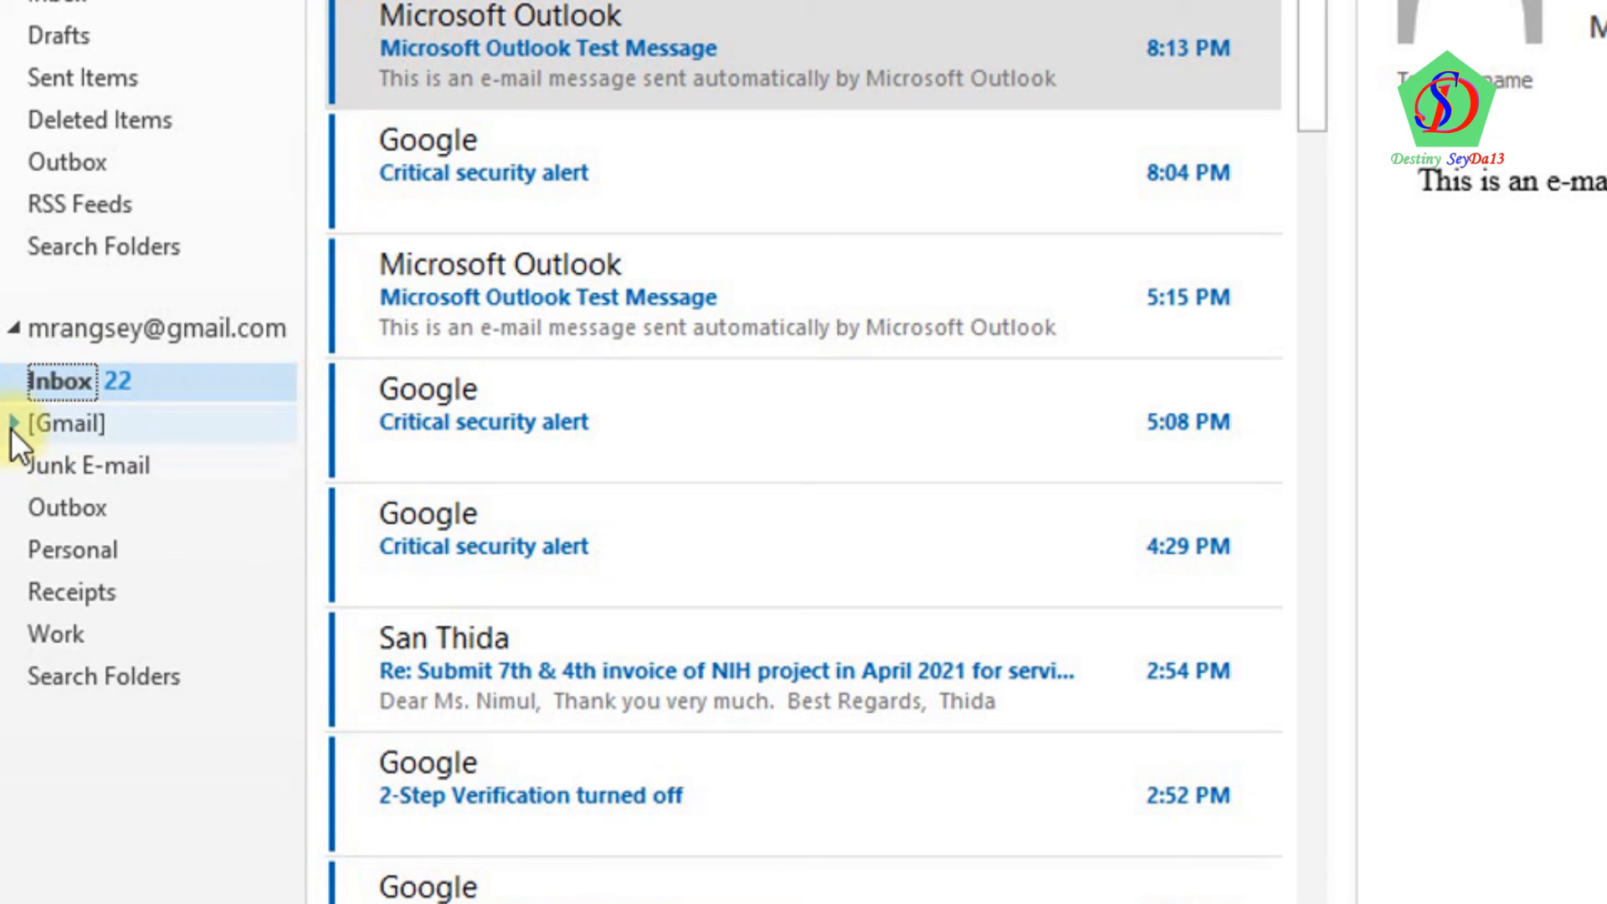
left_click(12, 427)
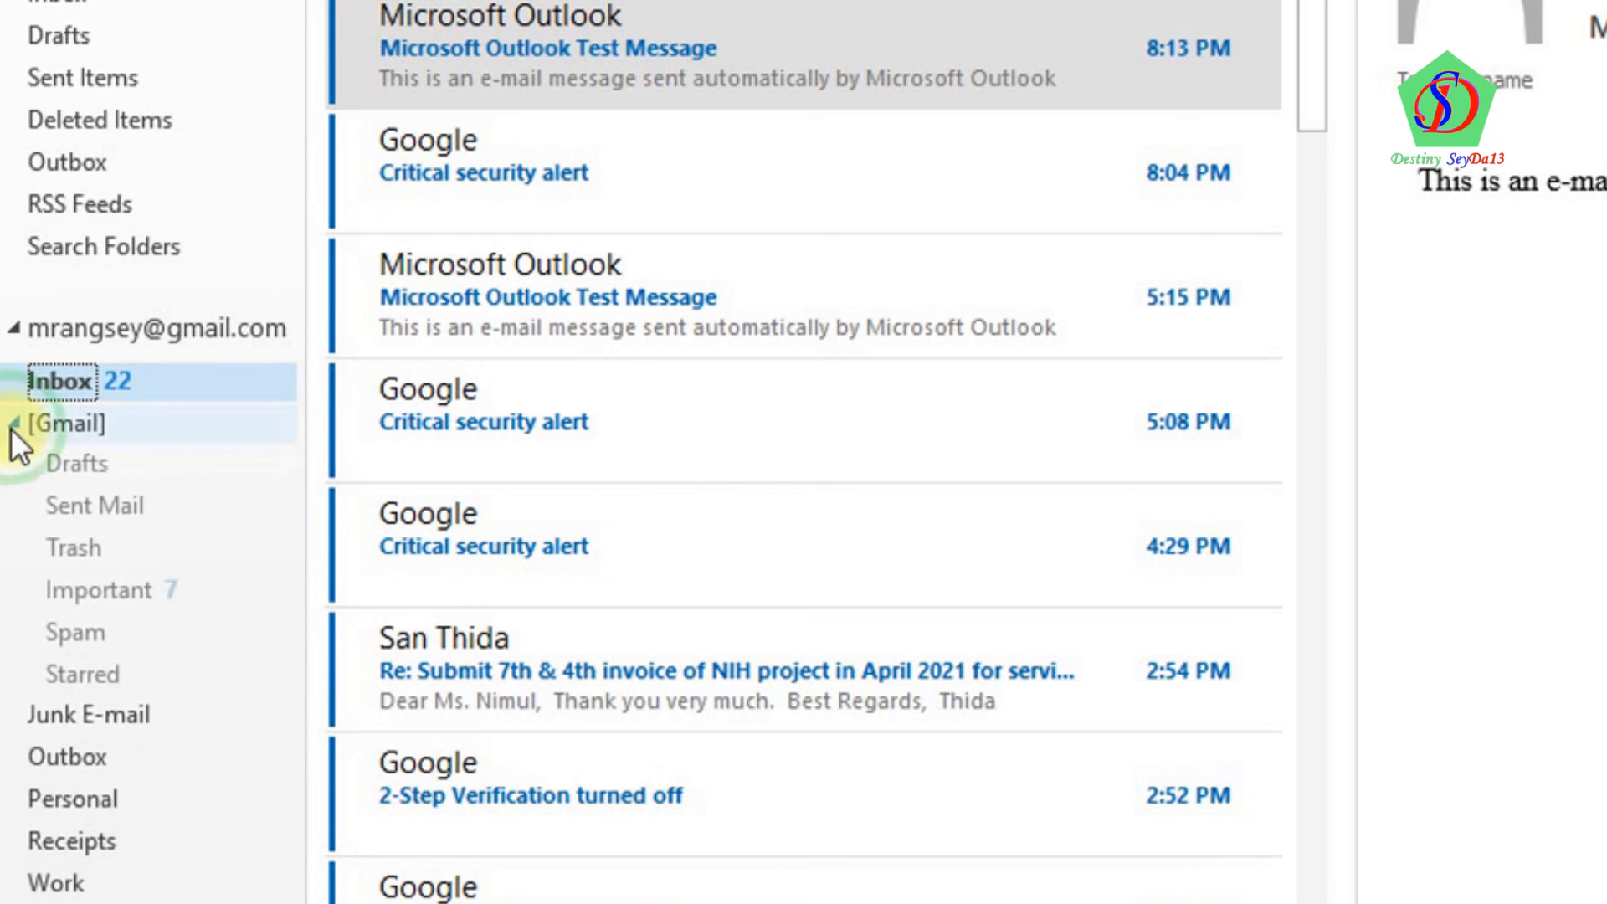